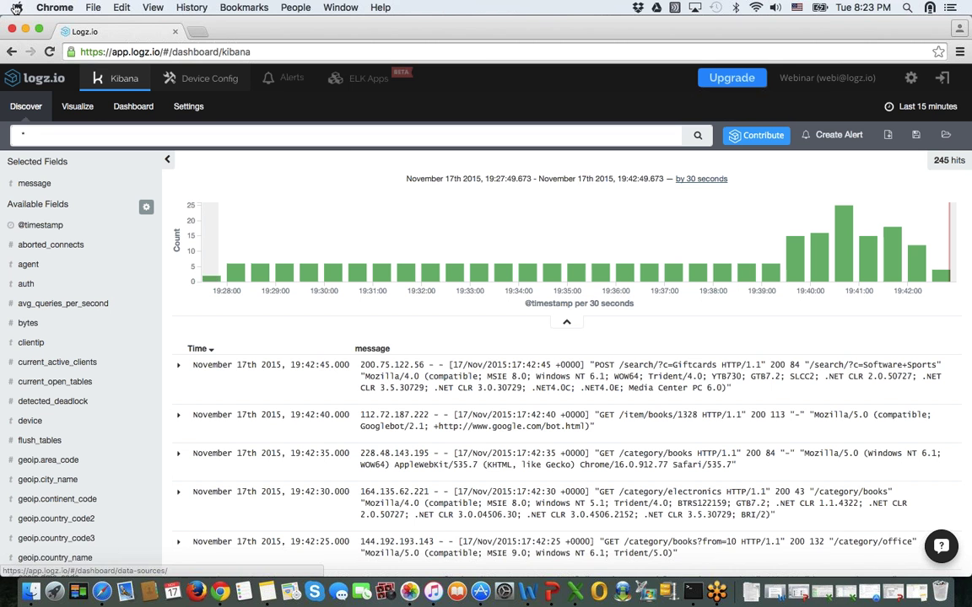
Open the device configuration page and look over the available log shipping platforms and the nginx instructions
{"action": "left_click", "coordinate": [206, 87]}
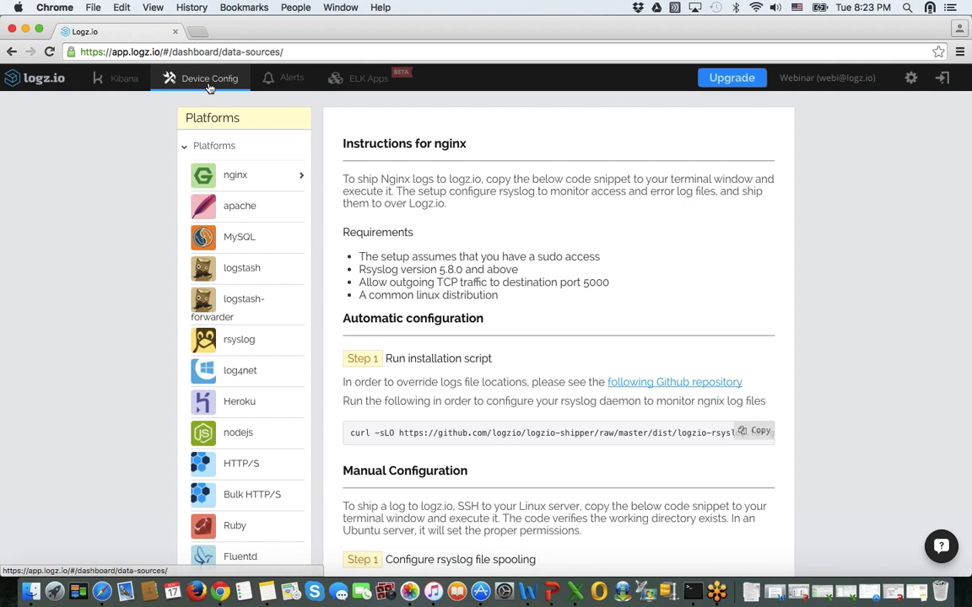
{"action": "scroll", "coordinate": [208, 87], "scroll_direction": "down", "scroll_amount": 5}
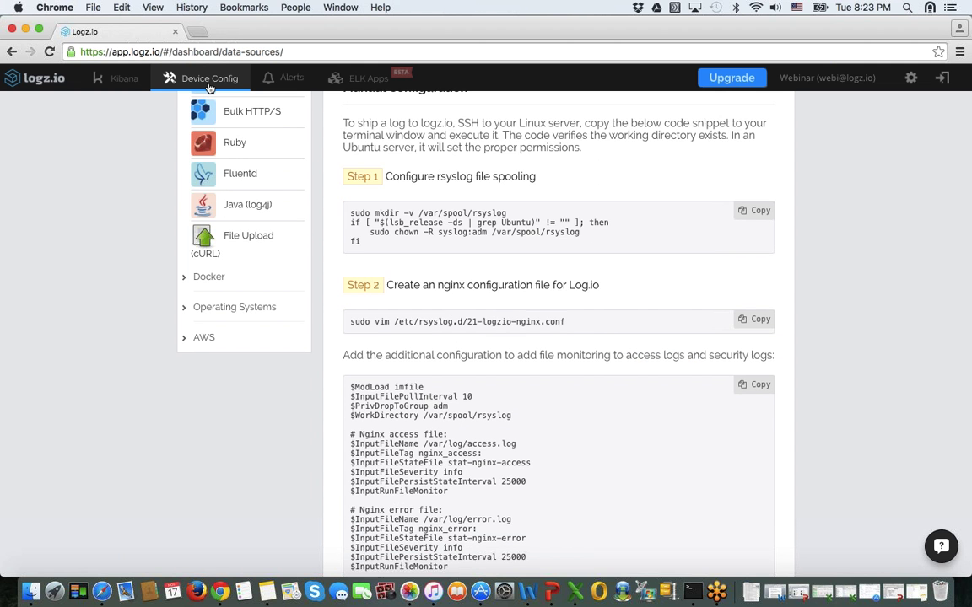
{"action": "scroll", "coordinate": [208, 88], "scroll_direction": "up", "scroll_amount": 5}
{"action": "scroll", "coordinate": [208, 88], "scroll_direction": "up", "scroll_amount": 1}
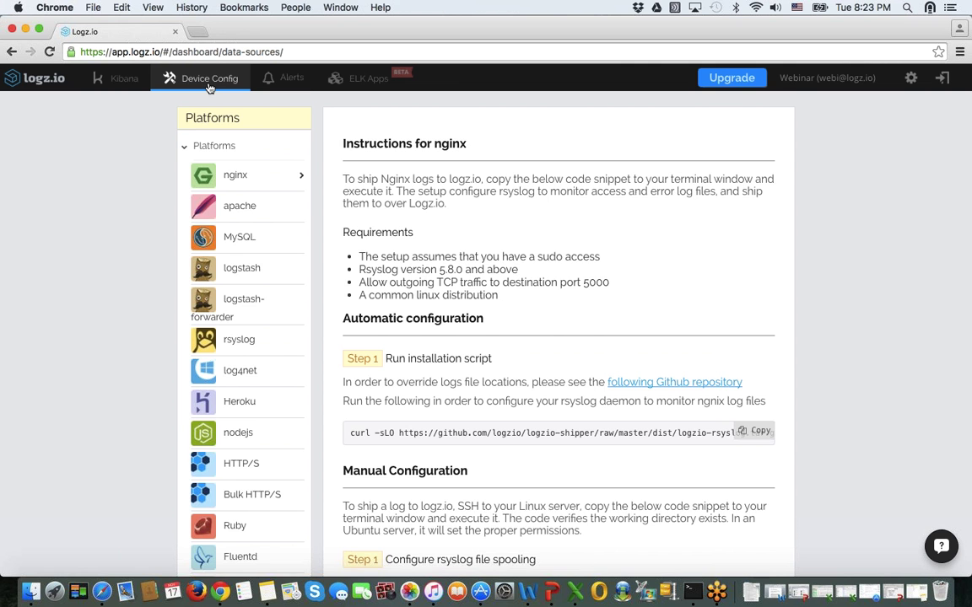
{"action": "scroll", "coordinate": [208, 88], "scroll_direction": "down", "scroll_amount": 5}
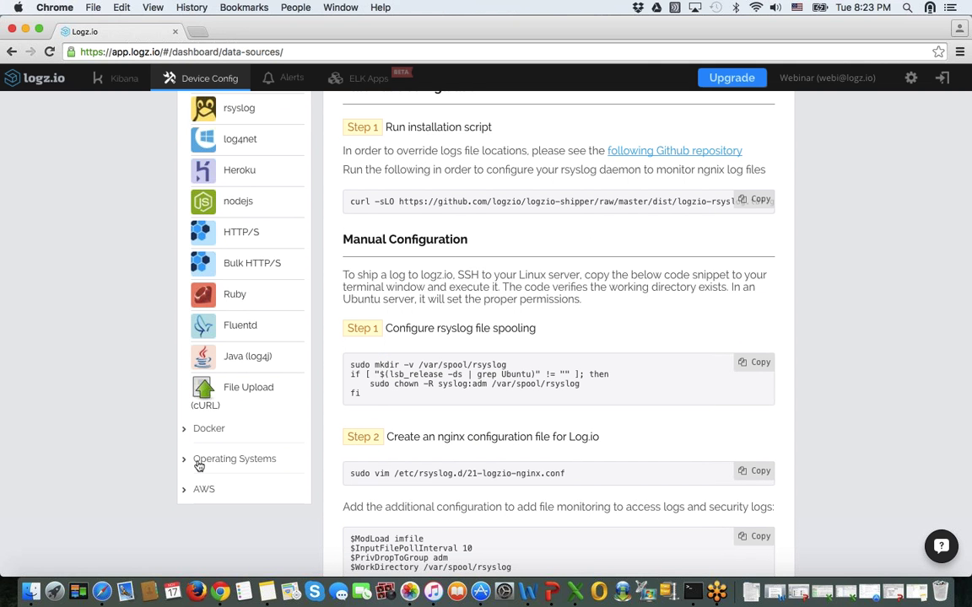
{"action": "scroll", "coordinate": [230, 457], "scroll_direction": "up", "scroll_amount": 1}
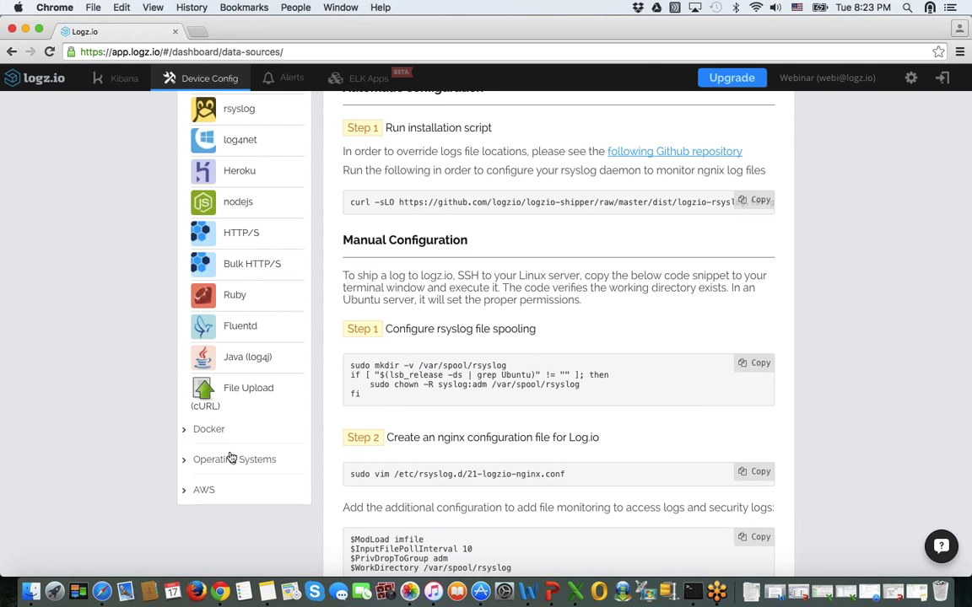
{"action": "scroll", "coordinate": [231, 472], "scroll_direction": "up", "scroll_amount": 5}
{"action": "scroll", "coordinate": [234, 341], "scroll_direction": "down", "scroll_amount": 1}
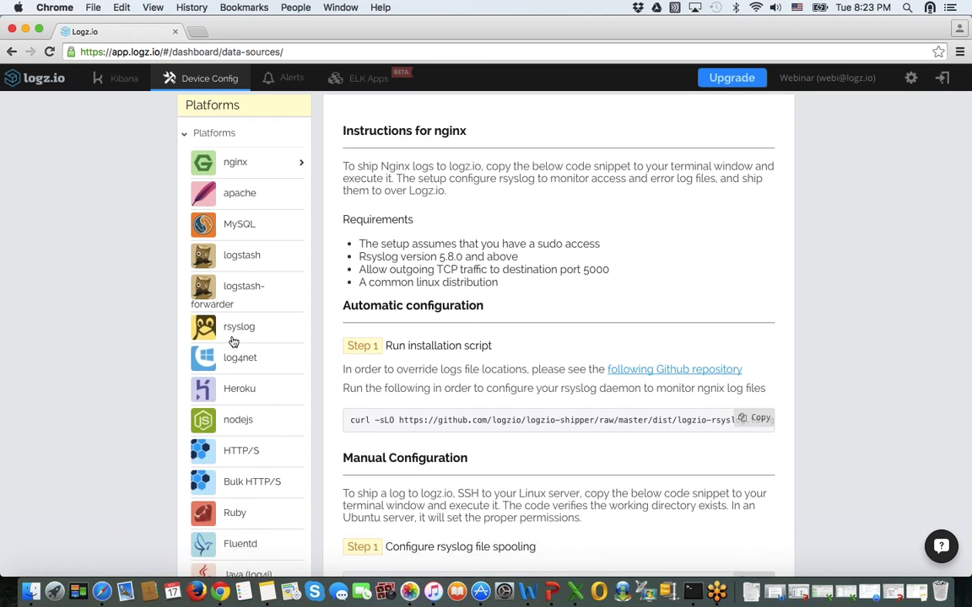
View the File Upload (cURL) instructions, including the HTTP and HTTPS upload commands
{"action": "scroll", "coordinate": [233, 340], "scroll_direction": "down", "scroll_amount": 3}
{"action": "left_click", "coordinate": [234, 493]}
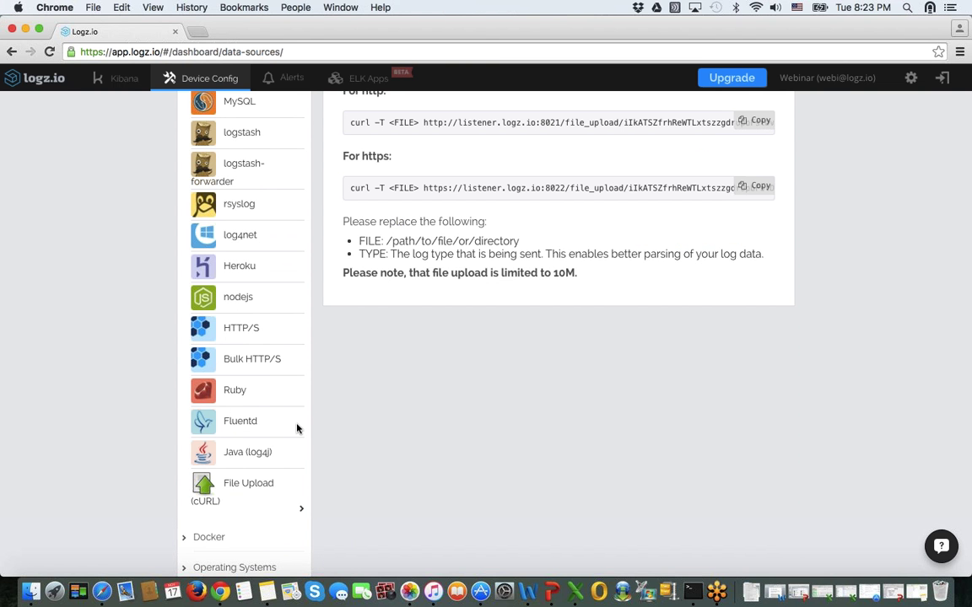
{"action": "scroll", "coordinate": [409, 193], "scroll_direction": "up", "scroll_amount": 2}
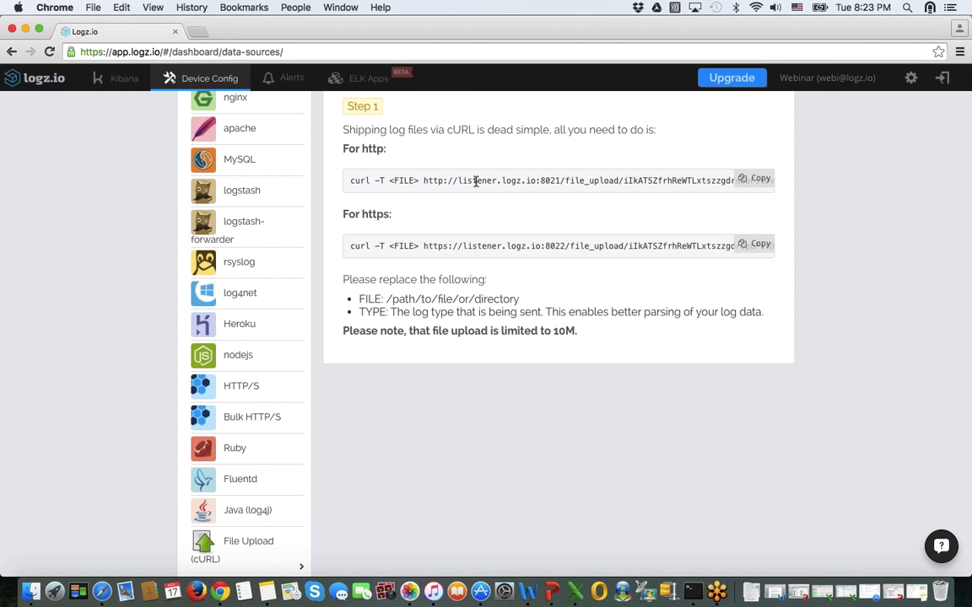
{"action": "scroll", "coordinate": [646, 185], "scroll_direction": "down", "scroll_amount": 3}
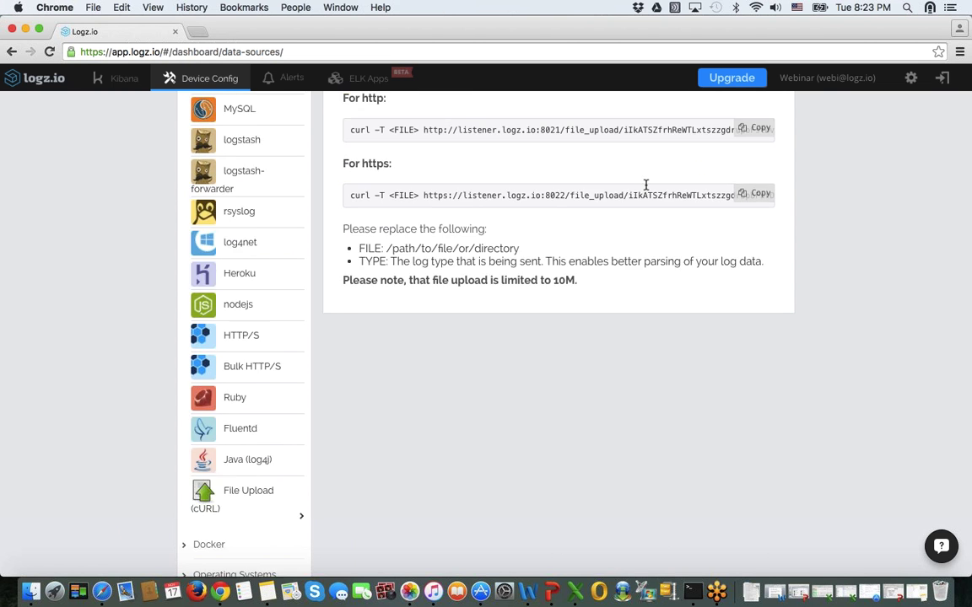
{"action": "scroll", "coordinate": [646, 185], "scroll_direction": "up", "scroll_amount": 3}
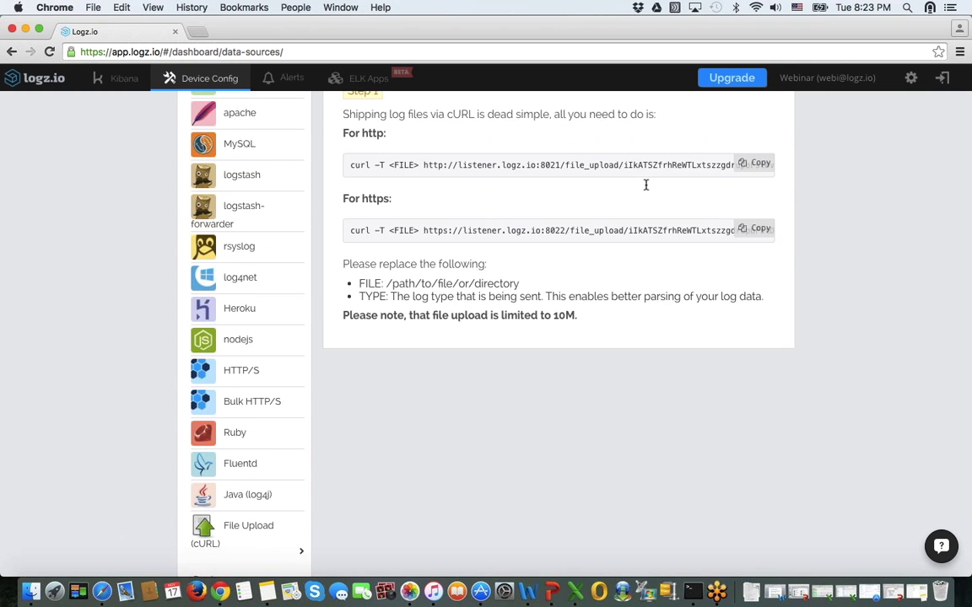
{"action": "scroll", "coordinate": [646, 189], "scroll_direction": "down", "scroll_amount": 3}
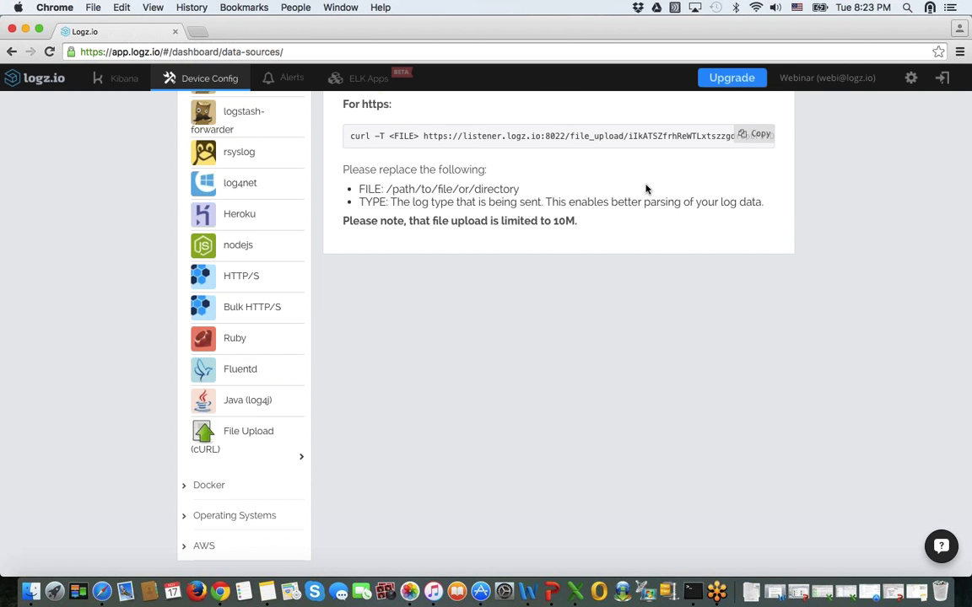
Expand the Docker platforms and view the MySQL-Monitor instructions from the beginning
{"action": "left_click", "coordinate": [184, 488]}
{"action": "scroll", "coordinate": [182, 492], "scroll_direction": "down", "scroll_amount": 4}
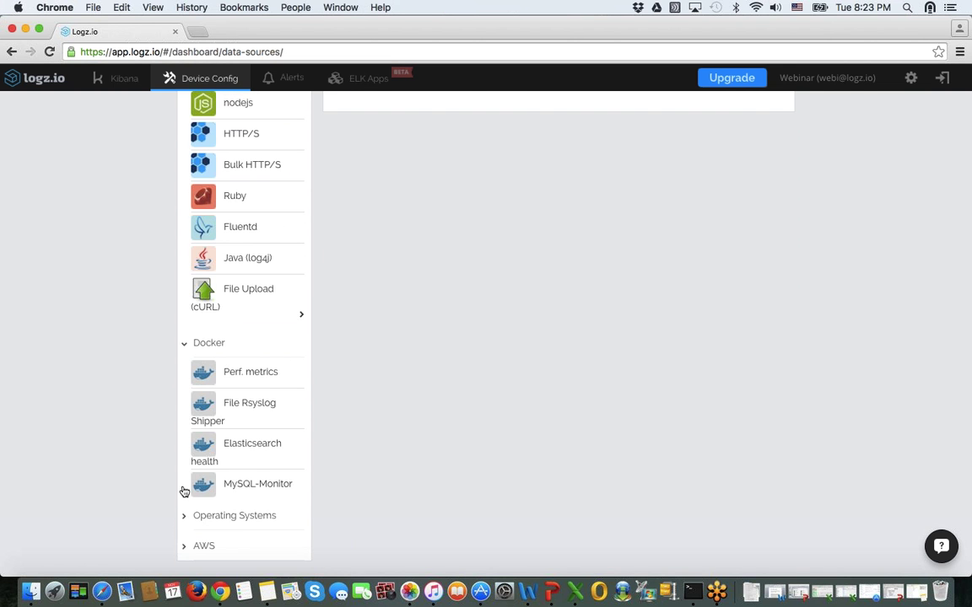
{"action": "left_click", "coordinate": [258, 488]}
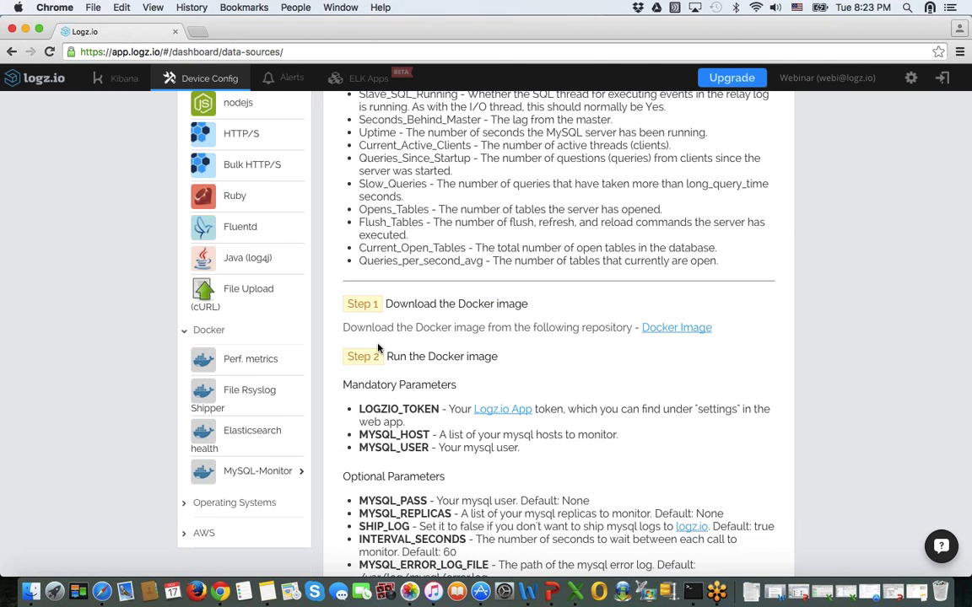
{"action": "scroll", "coordinate": [378, 346], "scroll_direction": "up", "scroll_amount": 4}
{"action": "scroll", "coordinate": [378, 347], "scroll_direction": "up", "scroll_amount": 4}
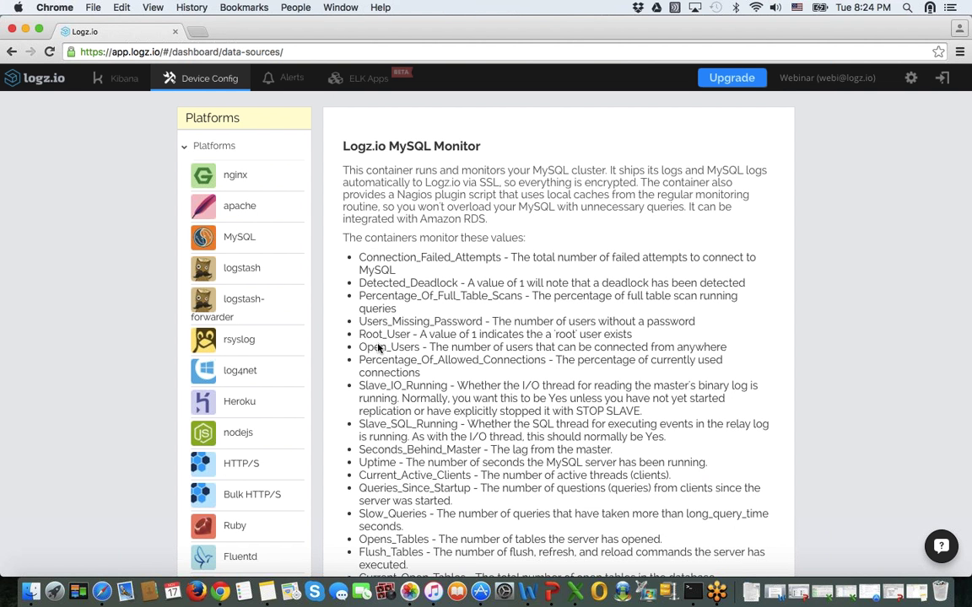
Examine the MySQL Monitor setup steps, mandatory and optional parameters, Docker run examples and Nagios usage
{"action": "scroll", "coordinate": [377, 348], "scroll_direction": "down", "scroll_amount": 10}
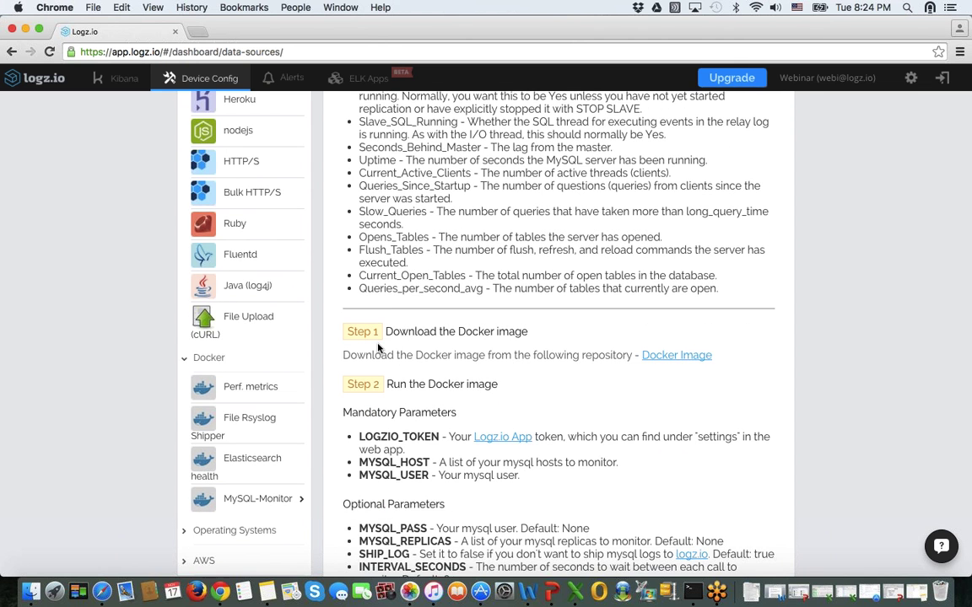
{"action": "scroll", "coordinate": [377, 347], "scroll_direction": "down", "scroll_amount": 5}
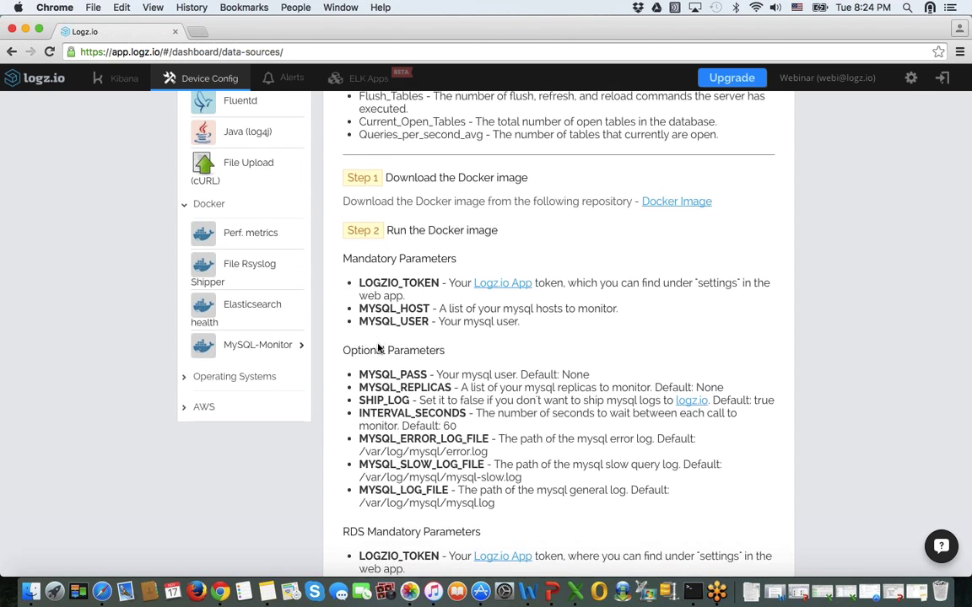
{"action": "scroll", "coordinate": [377, 347], "scroll_direction": "down", "scroll_amount": 4}
{"action": "scroll", "coordinate": [378, 347], "scroll_direction": "down", "scroll_amount": 3}
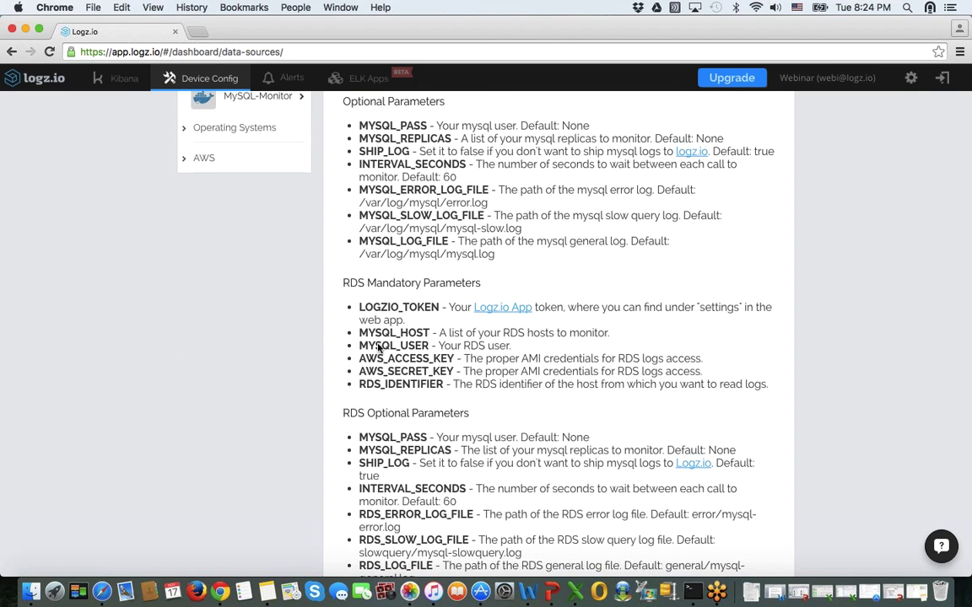
{"action": "scroll", "coordinate": [377, 347], "scroll_direction": "down", "scroll_amount": 7}
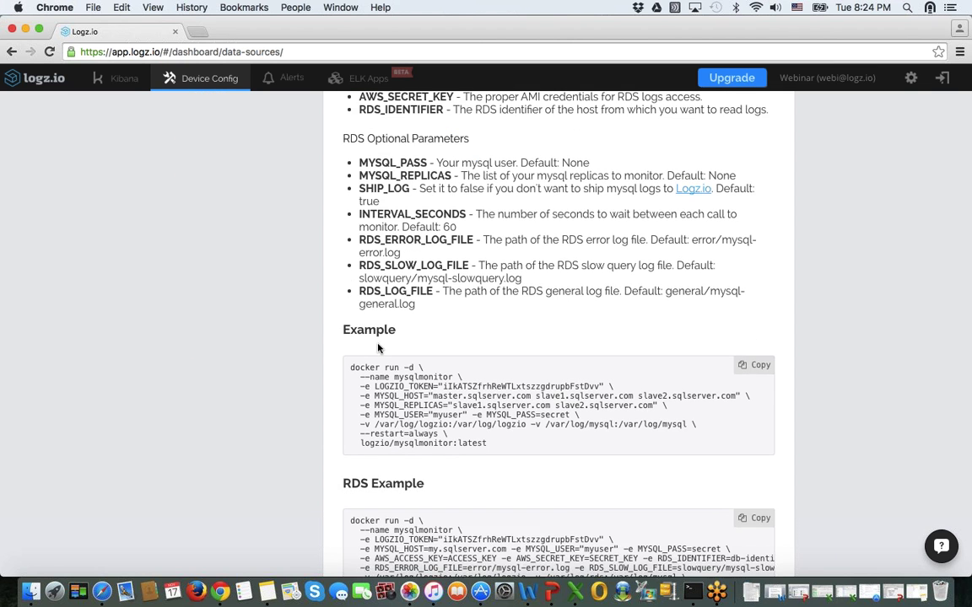
{"action": "scroll", "coordinate": [378, 348], "scroll_direction": "down", "scroll_amount": 10}
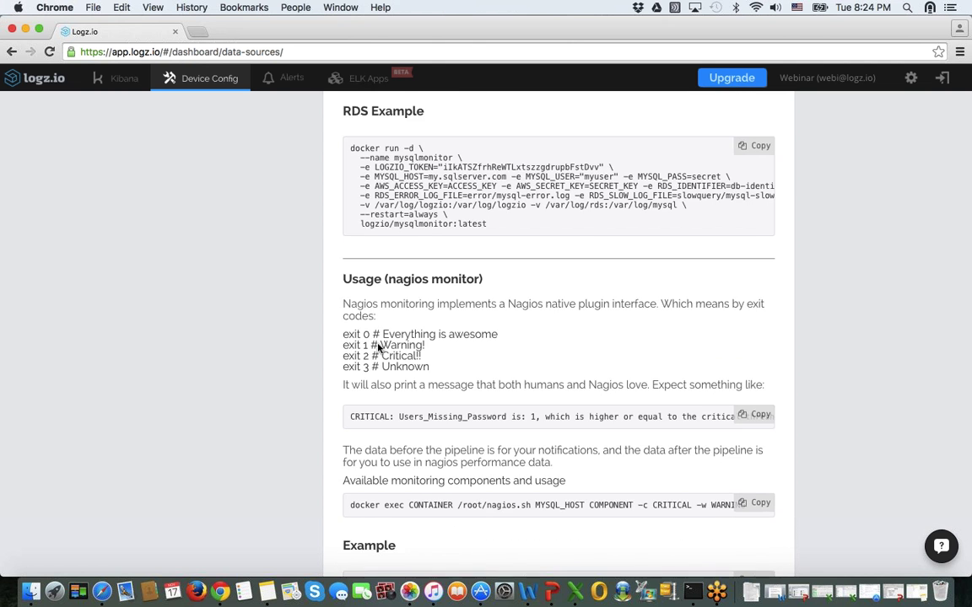
{"action": "scroll", "coordinate": [378, 348], "scroll_direction": "down", "scroll_amount": 11}
{"action": "scroll", "coordinate": [378, 348], "scroll_direction": "up", "scroll_amount": 13}
{"action": "scroll", "coordinate": [377, 347], "scroll_direction": "up", "scroll_amount": 10}
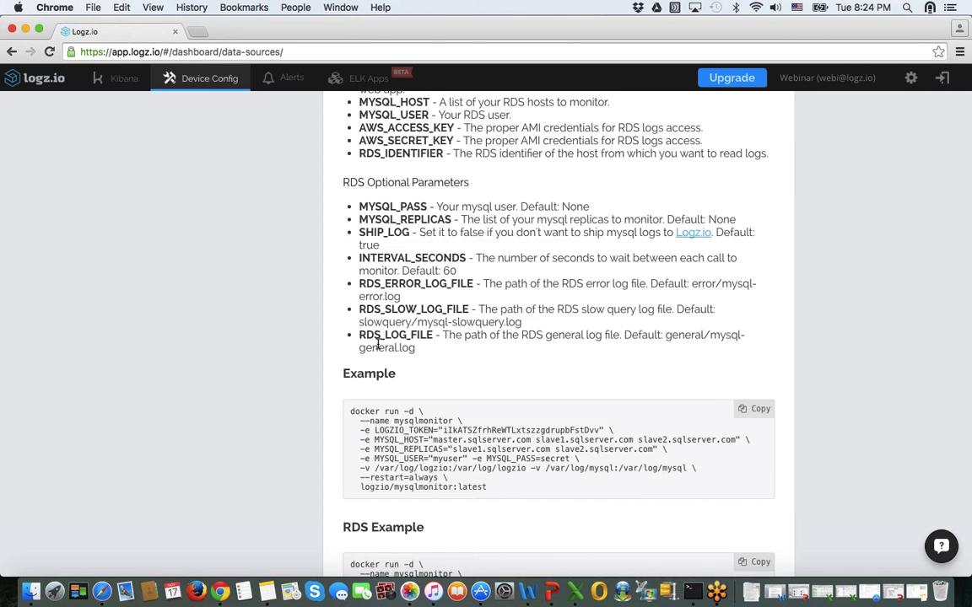
{"action": "scroll", "coordinate": [378, 348], "scroll_direction": "down", "scroll_amount": 8}
{"action": "scroll", "coordinate": [378, 346], "scroll_direction": "down", "scroll_amount": 1}
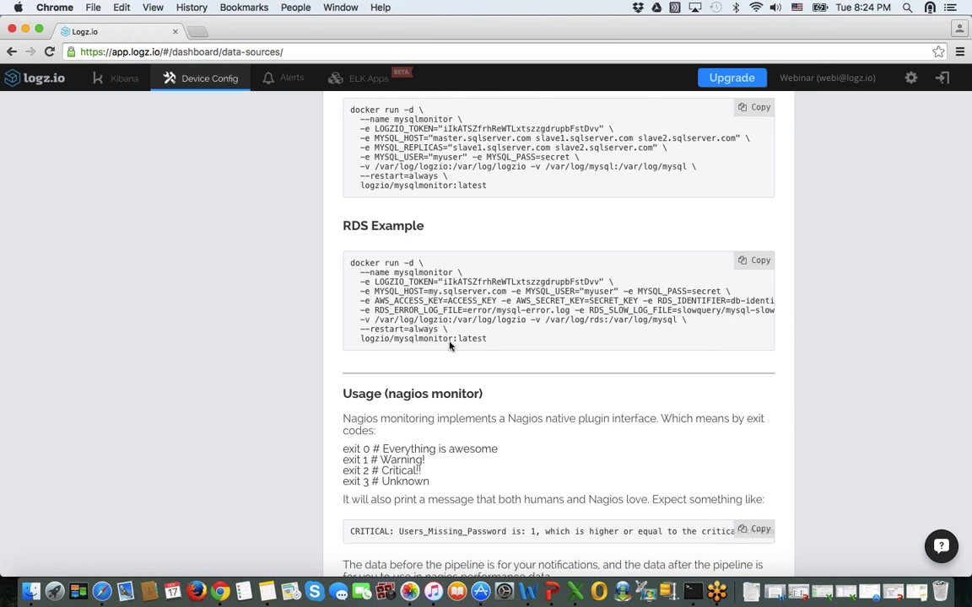
{"action": "scroll", "coordinate": [464, 350], "scroll_direction": "down", "scroll_amount": 1}
{"action": "scroll", "coordinate": [469, 352], "scroll_direction": "down", "scroll_amount": 4}
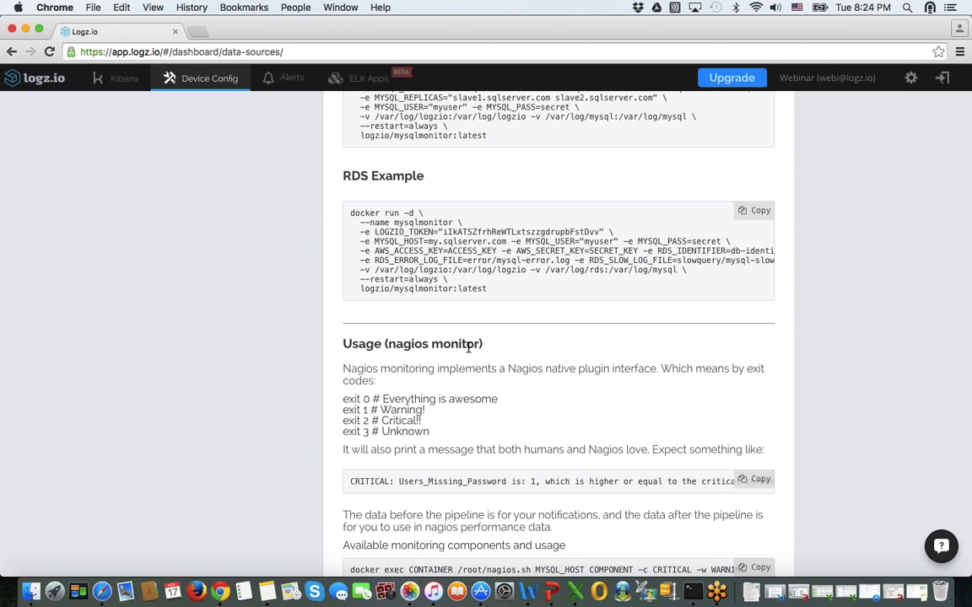
{"action": "scroll", "coordinate": [469, 350], "scroll_direction": "up", "scroll_amount": 15}
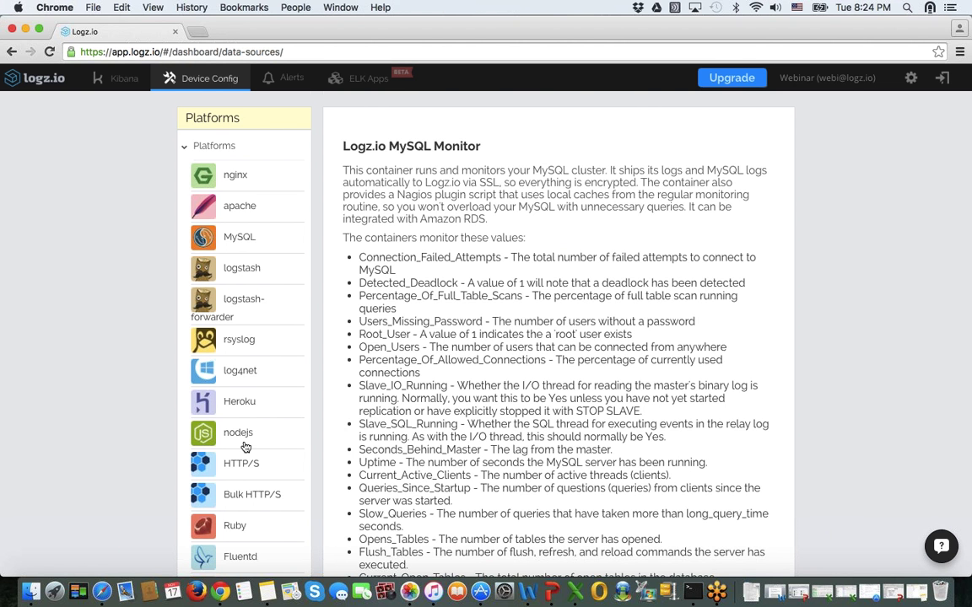
Return to the File Upload (cURL) instructions and select the HTTP upload command
{"action": "scroll", "coordinate": [245, 447], "scroll_direction": "down", "scroll_amount": 6}
{"action": "left_click", "coordinate": [240, 354]}
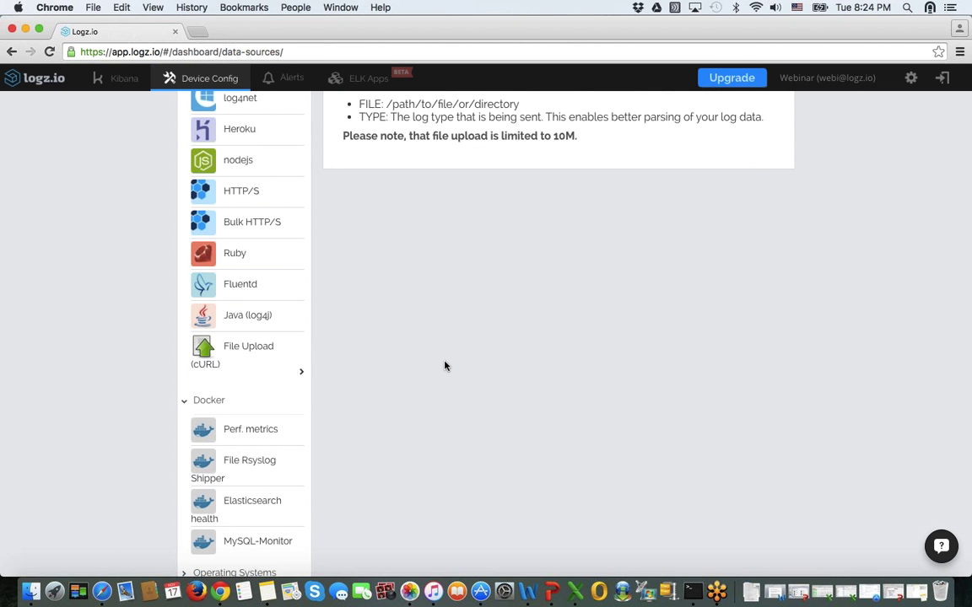
{"action": "scroll", "coordinate": [445, 366], "scroll_direction": "up", "scroll_amount": 5}
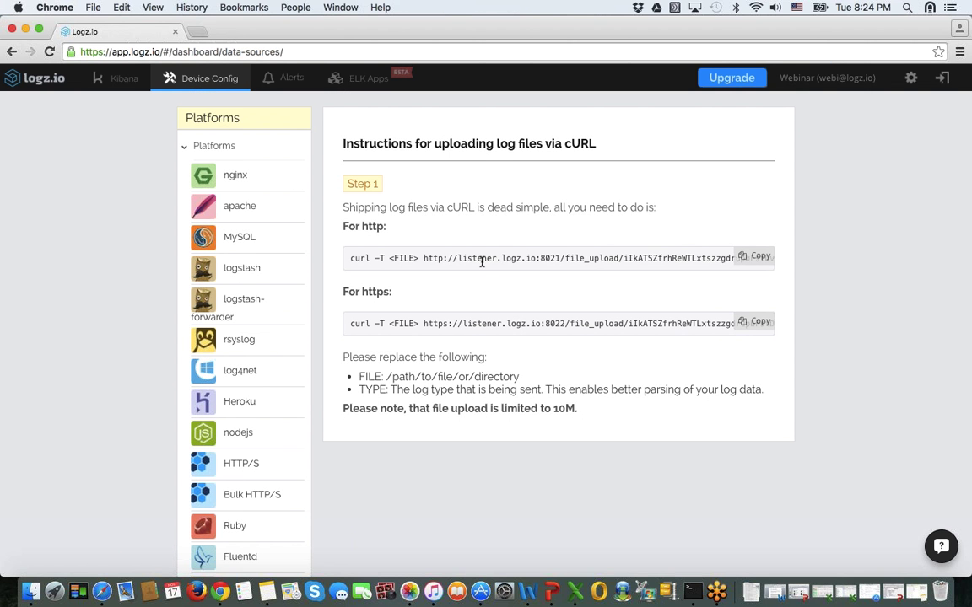
{"action": "triple_click", "coordinate": [701, 265]}
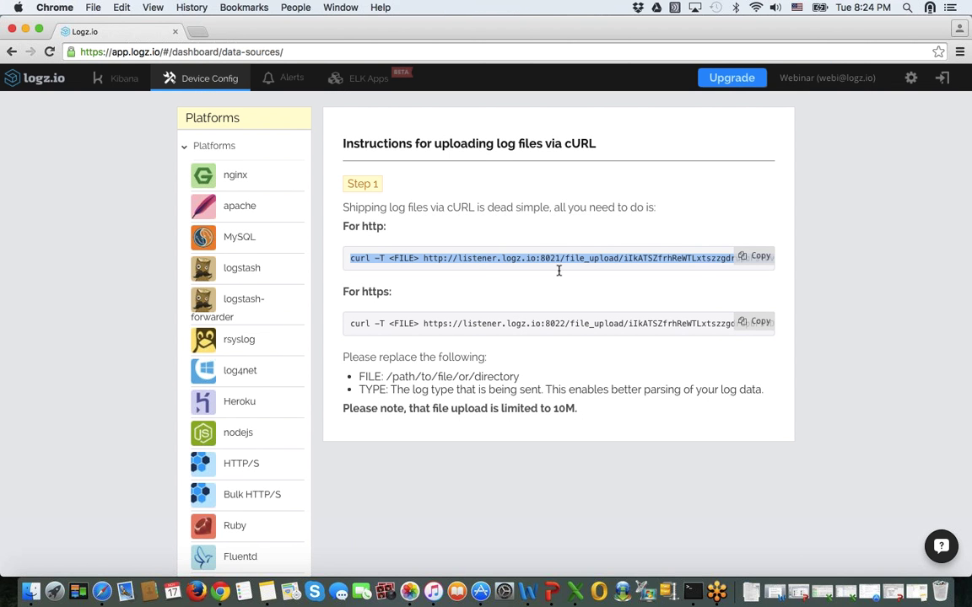
{"action": "left_click_drag", "start_coordinate": [701, 265], "coordinate": [734, 259]}
Switch to Terminal and run the prepared curl command to upload apache-daily-access.log over HTTP as type apache_access
{"action": "key", "text": "super+Tab"}
{"action": "key", "text": "super+Tab"}
{"action": "key", "text": "super+Tab"}
{"action": "key", "text": "super+Tab"}
{"action": "key", "text": "super+Tab"}
{"action": "key", "text": "super+Tab"}
{"action": "key", "text": "super+Tab"}
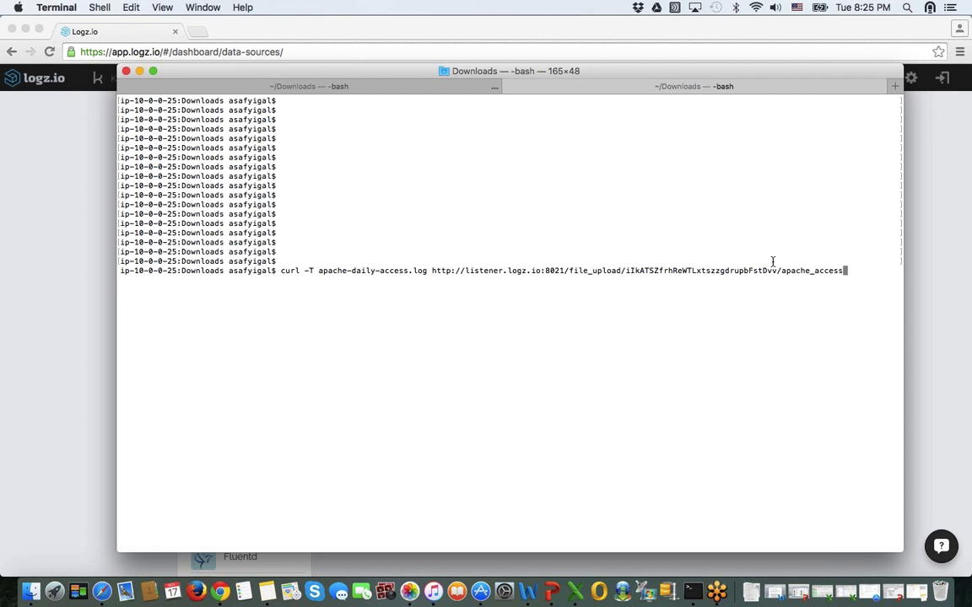
{"action": "key", "text": "Return"}
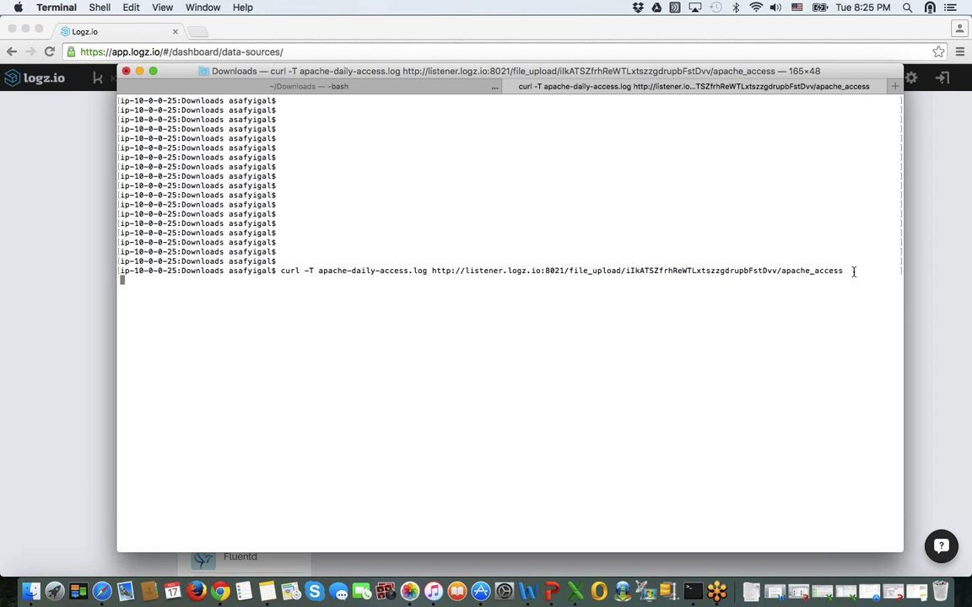
Switch back to Chrome and filter the logs in Kibana with the query type:apache_access
{"action": "key", "text": "super+Tab"}
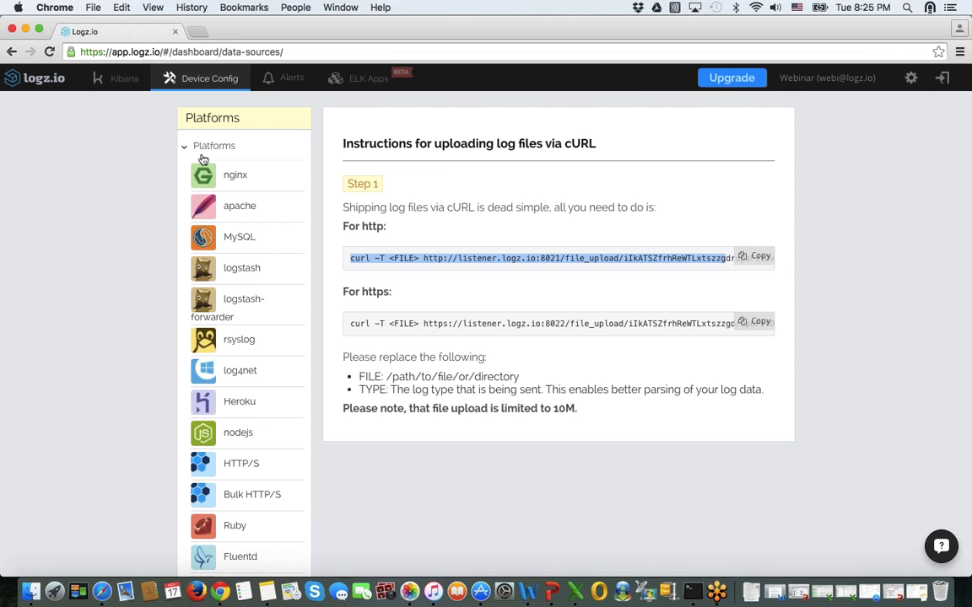
{"action": "left_click", "coordinate": [124, 80]}
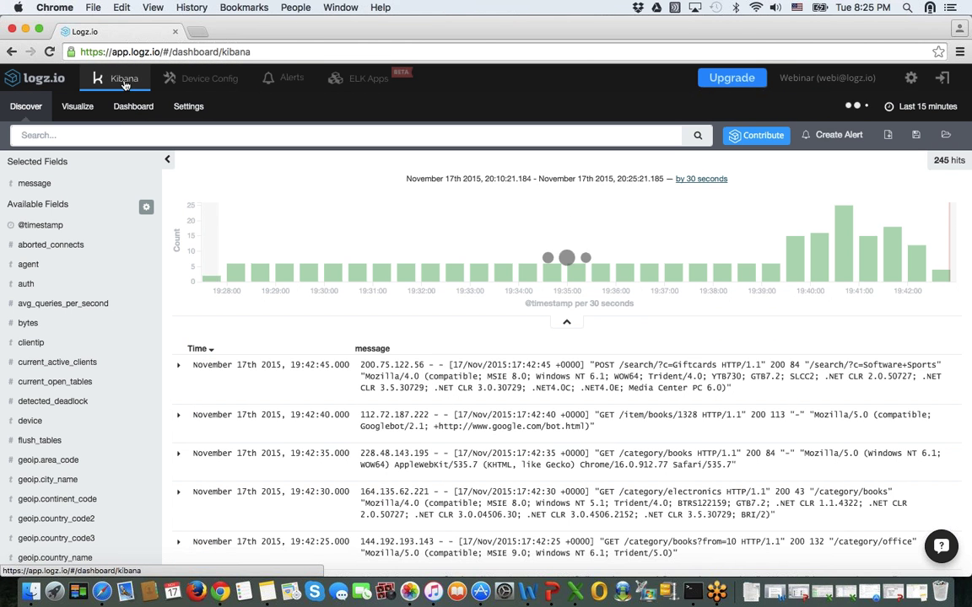
{"action": "left_click", "coordinate": [85, 134]}
{"action": "type", "text": "type:"}
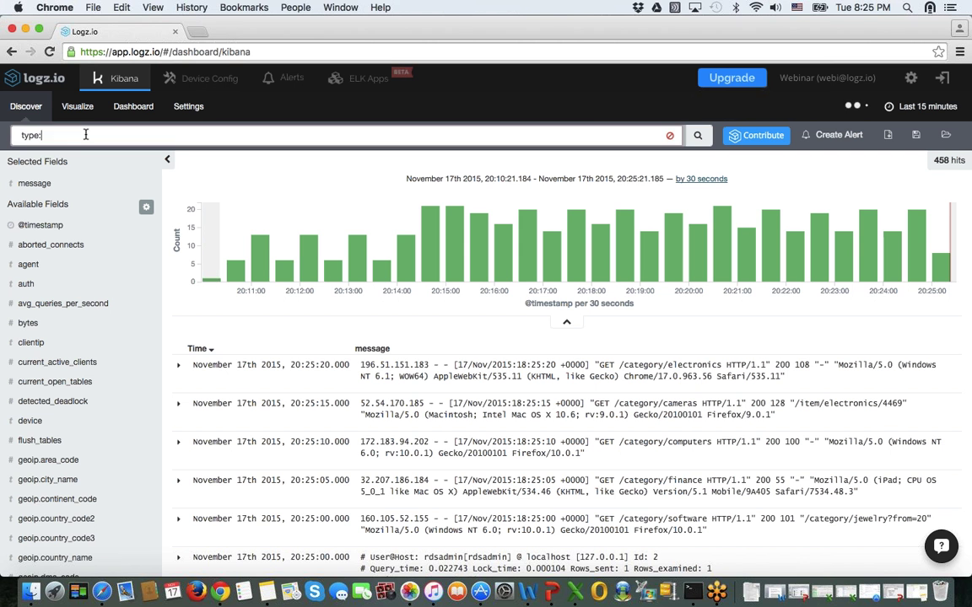
{"action": "type", "text": "apache_access"}
{"action": "key", "text": "Return"}
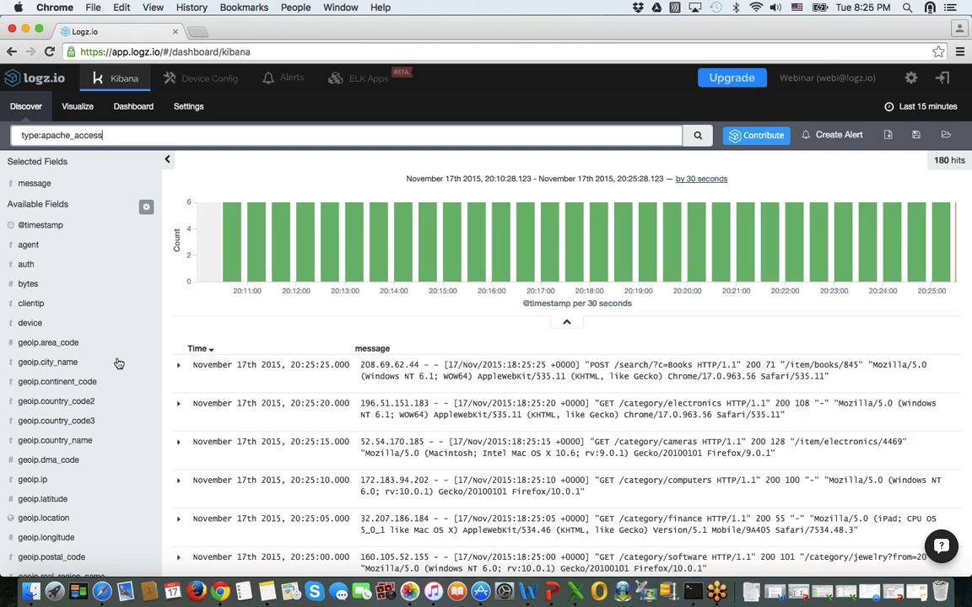
Show the quick count for the type field and expand the newest log entry to examine its parsed fields
{"action": "scroll", "coordinate": [207, 373], "scroll_direction": "down", "scroll_amount": 10}
{"action": "scroll", "coordinate": [207, 374], "scroll_direction": "up", "scroll_amount": 10}
{"action": "left_click", "coordinate": [178, 368]}
{"action": "scroll", "coordinate": [303, 354], "scroll_direction": "down", "scroll_amount": 15}
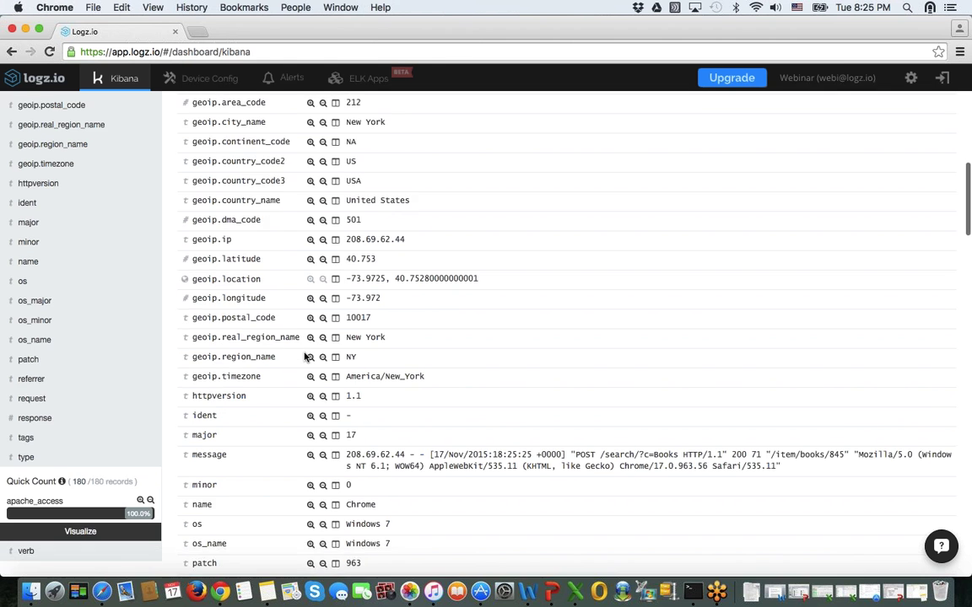
{"action": "scroll", "coordinate": [305, 356], "scroll_direction": "down", "scroll_amount": 6}
{"action": "scroll", "coordinate": [305, 356], "scroll_direction": "up", "scroll_amount": 7}
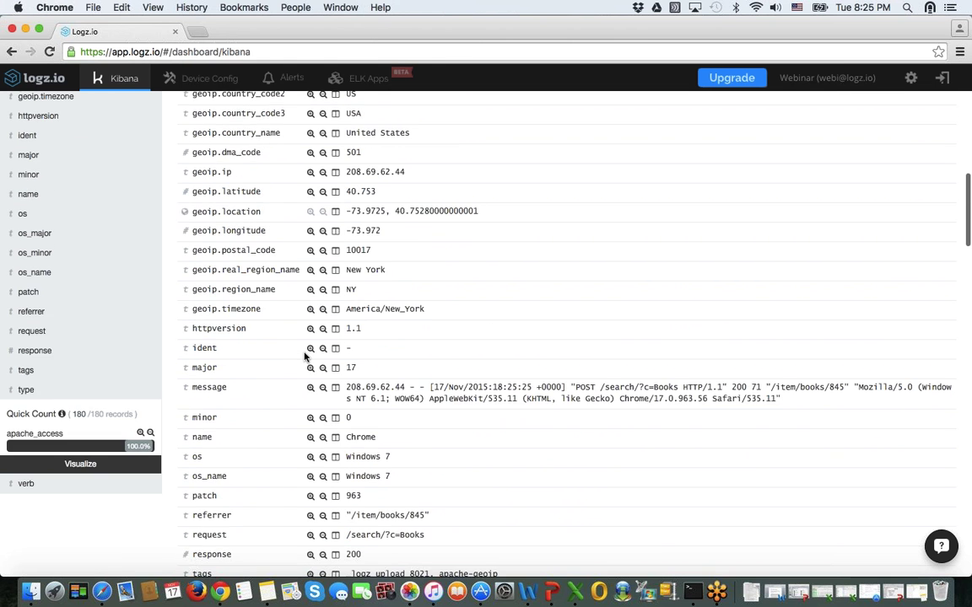
{"action": "scroll", "coordinate": [305, 356], "scroll_direction": "up", "scroll_amount": 6}
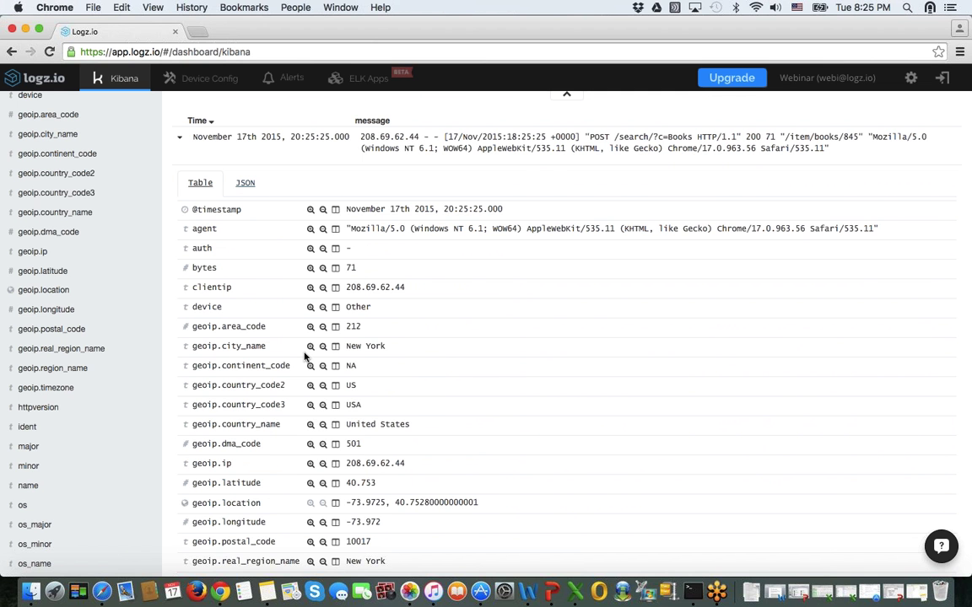
Examine the parsed fields of the expanded log entry from the geoip values through to verb, and collapse the entry
{"action": "scroll", "coordinate": [304, 357], "scroll_direction": "down", "scroll_amount": 6}
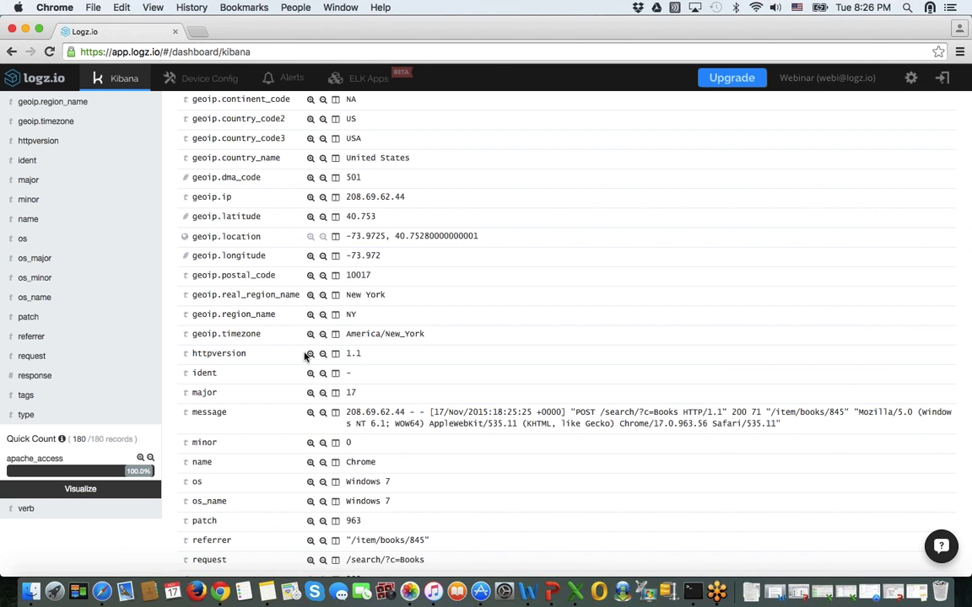
{"action": "scroll", "coordinate": [304, 357], "scroll_direction": "up", "scroll_amount": 6}
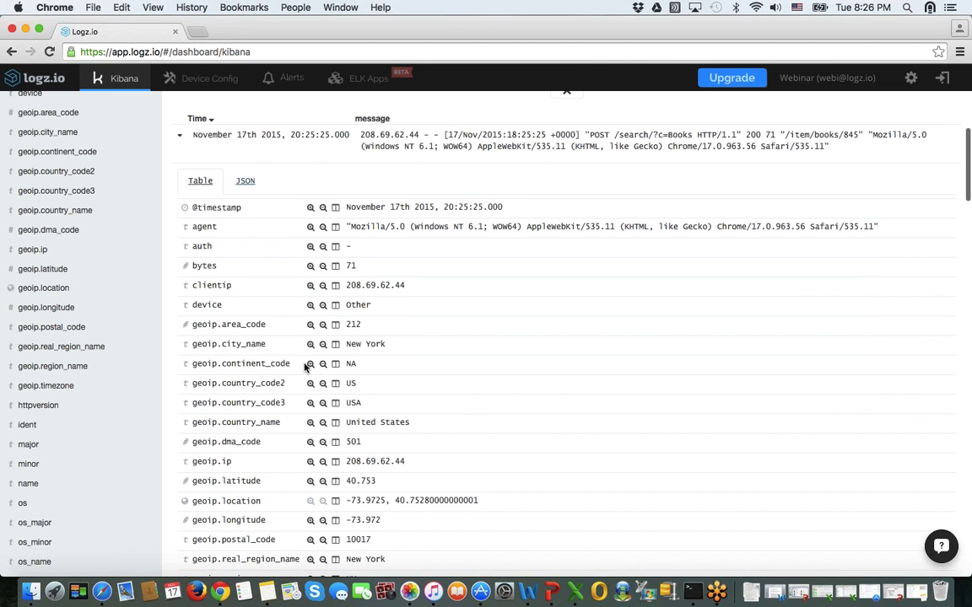
{"action": "scroll", "coordinate": [304, 367], "scroll_direction": "down", "scroll_amount": 2}
{"action": "scroll", "coordinate": [305, 367], "scroll_direction": "down", "scroll_amount": 6}
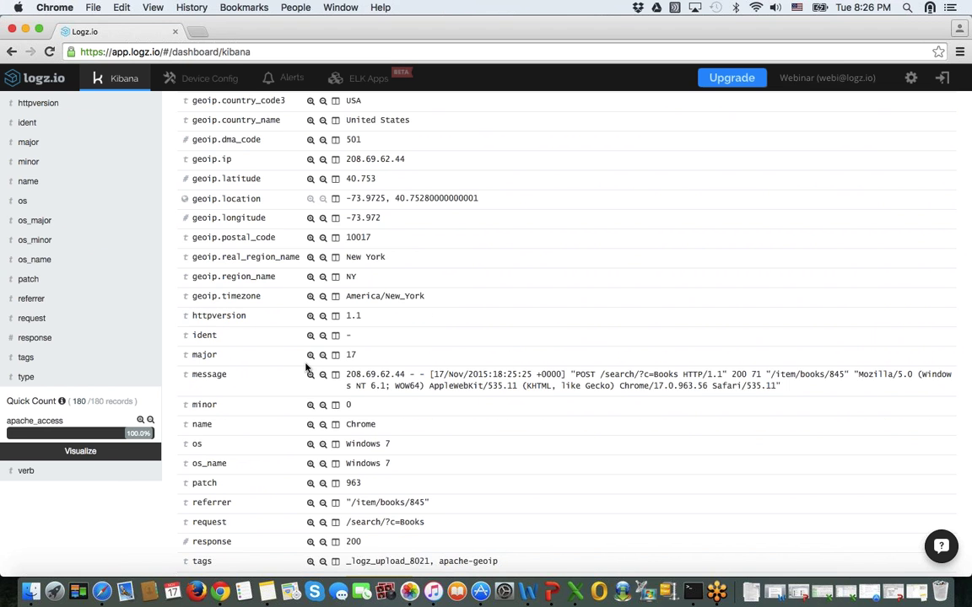
{"action": "scroll", "coordinate": [306, 367], "scroll_direction": "down", "scroll_amount": 8}
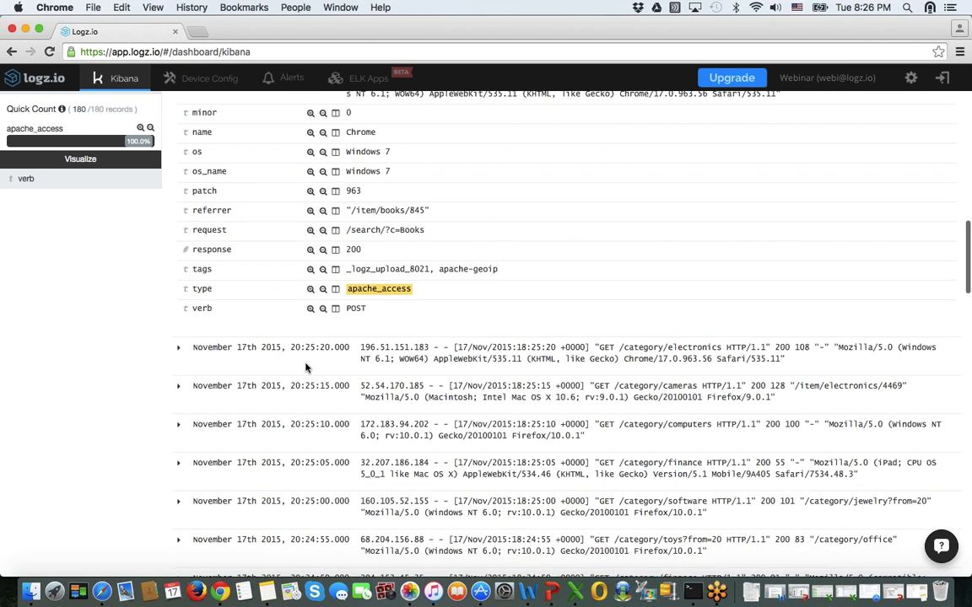
{"action": "scroll", "coordinate": [306, 367], "scroll_direction": "up", "scroll_amount": 16}
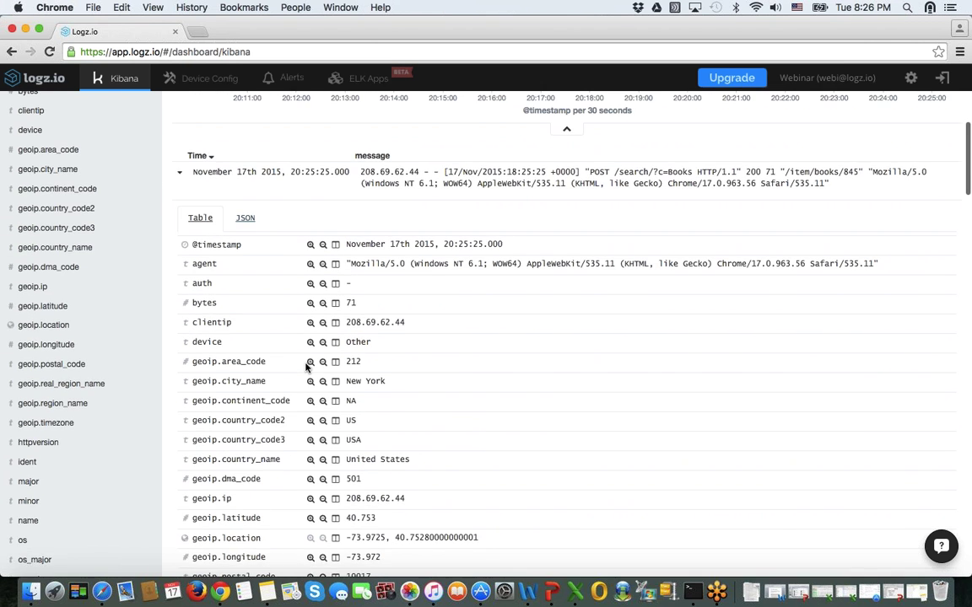
{"action": "scroll", "coordinate": [306, 367], "scroll_direction": "up", "scroll_amount": 2}
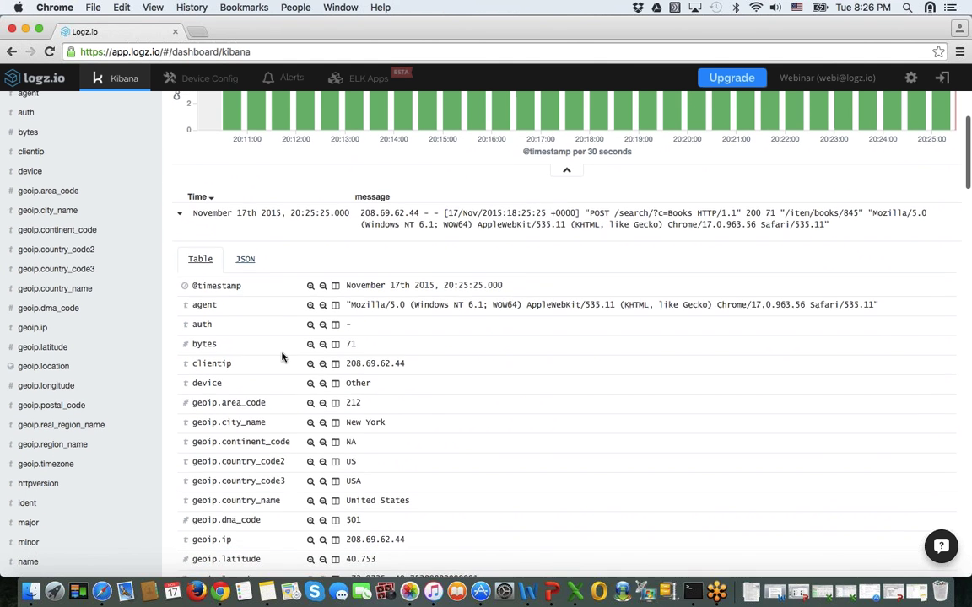
{"action": "scroll", "coordinate": [283, 358], "scroll_direction": "up", "scroll_amount": 1}
{"action": "left_click", "coordinate": [177, 254]}
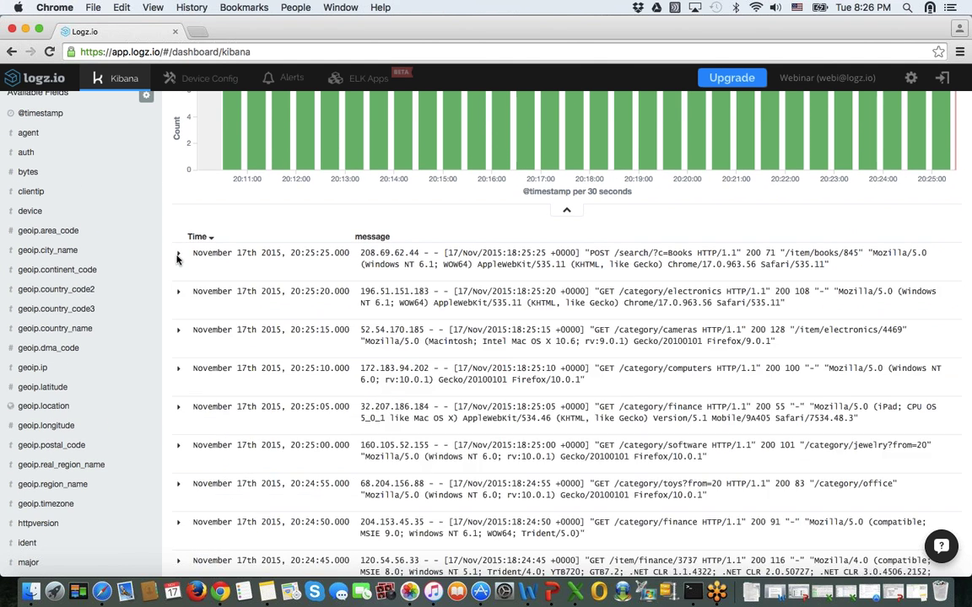
{"action": "scroll", "coordinate": [177, 258], "scroll_direction": "up", "scroll_amount": 5}
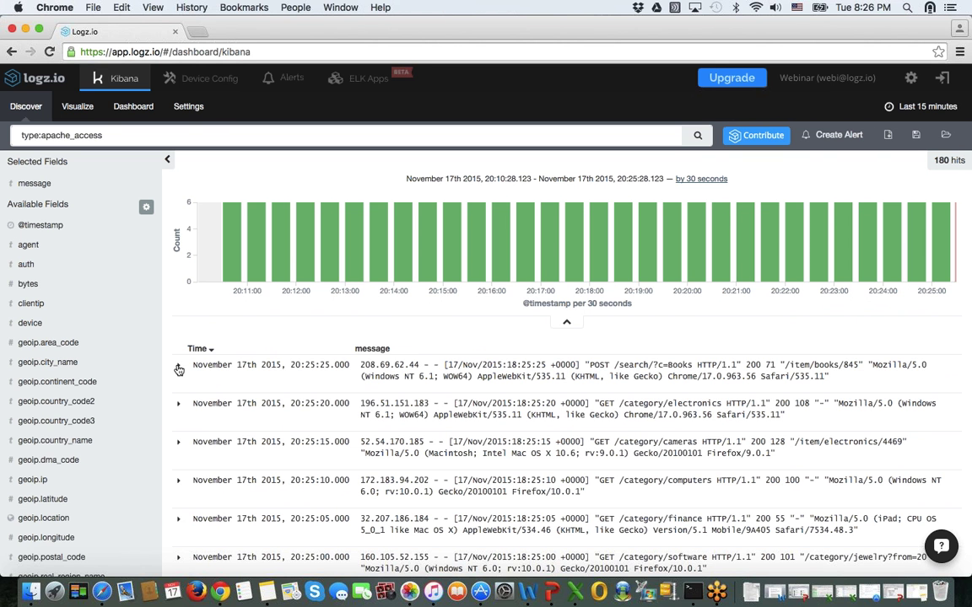
Create a new line chart visualization based on a new search
{"action": "left_click", "coordinate": [81, 113]}
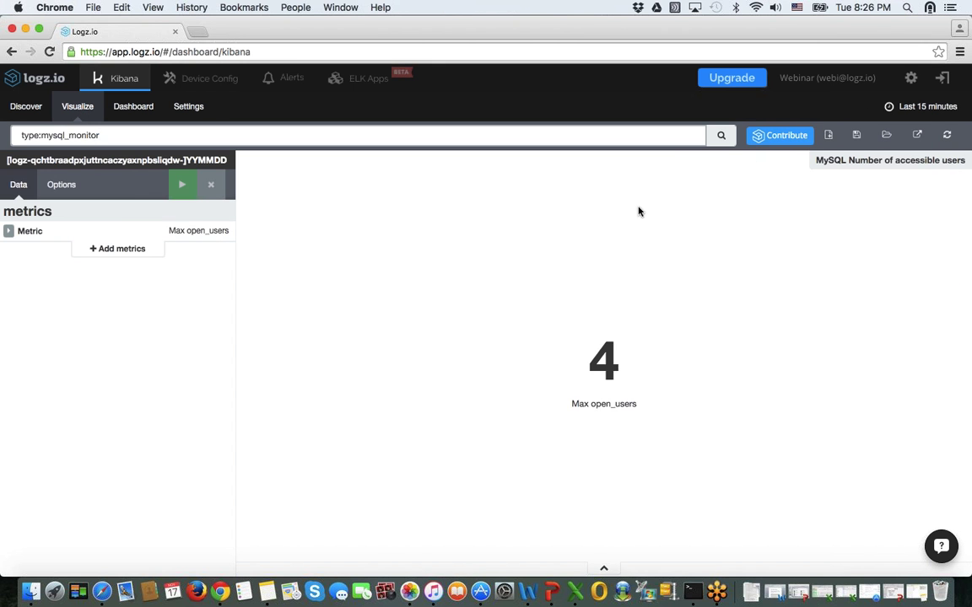
{"action": "left_click", "coordinate": [830, 136]}
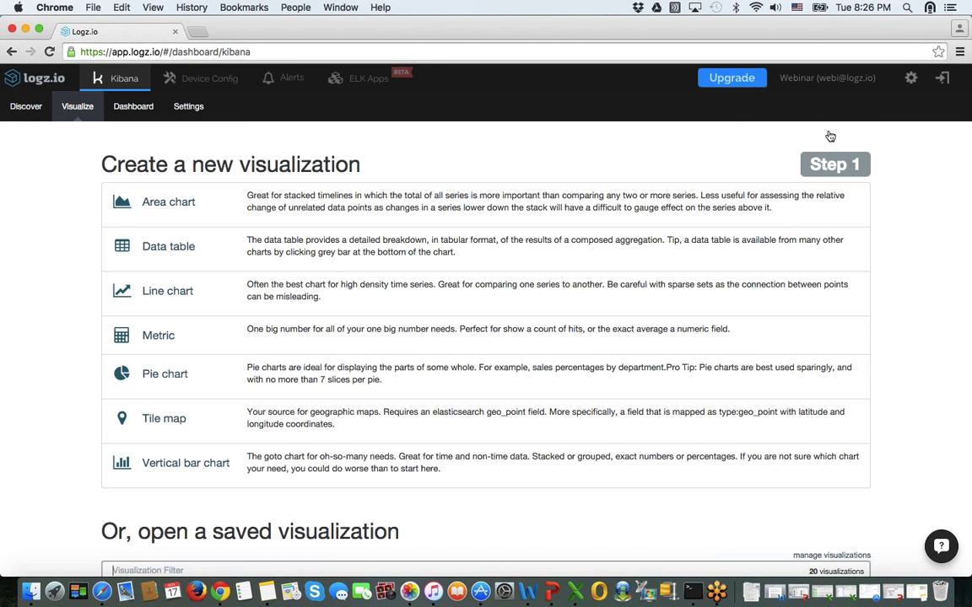
{"action": "left_click", "coordinate": [176, 289]}
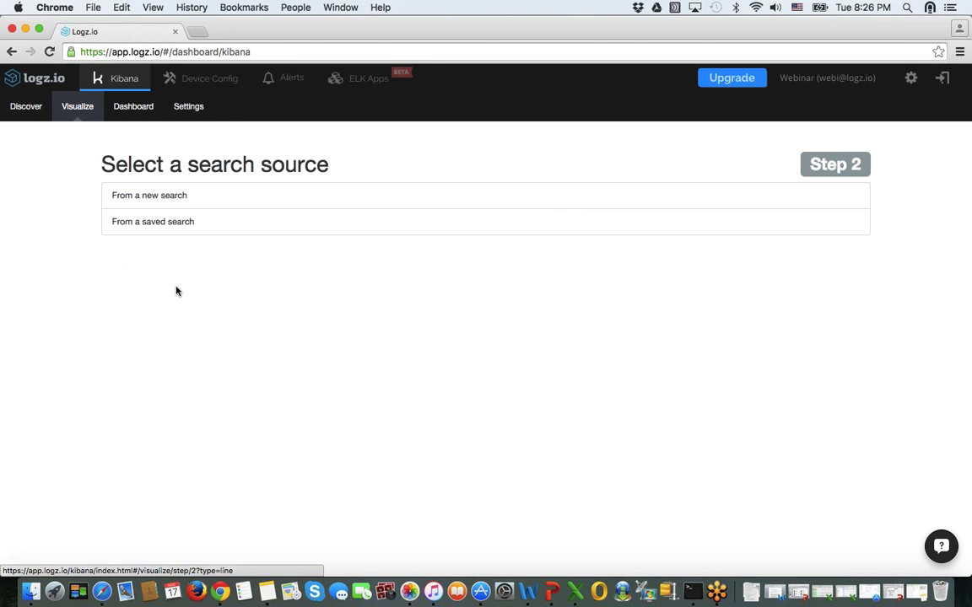
{"action": "left_click", "coordinate": [160, 196]}
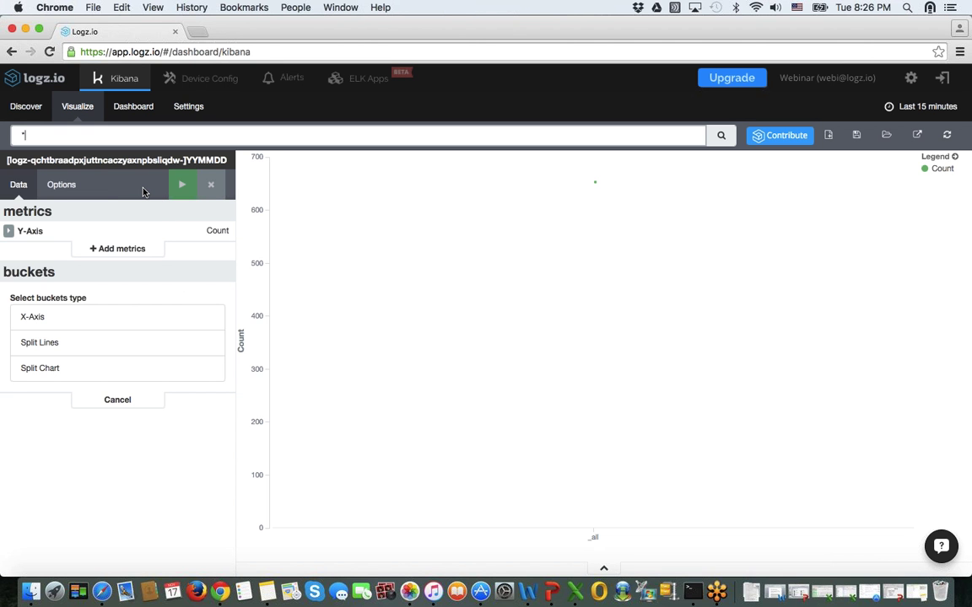
Filter the line chart's data with the query type:apache_access
{"action": "key", "text": "BackSpace"}
{"action": "type", "text": "type:ao"}
{"action": "key", "text": "BackSpace"}
{"action": "type", "text": "pache_access"}
{"action": "key", "text": "Return"}
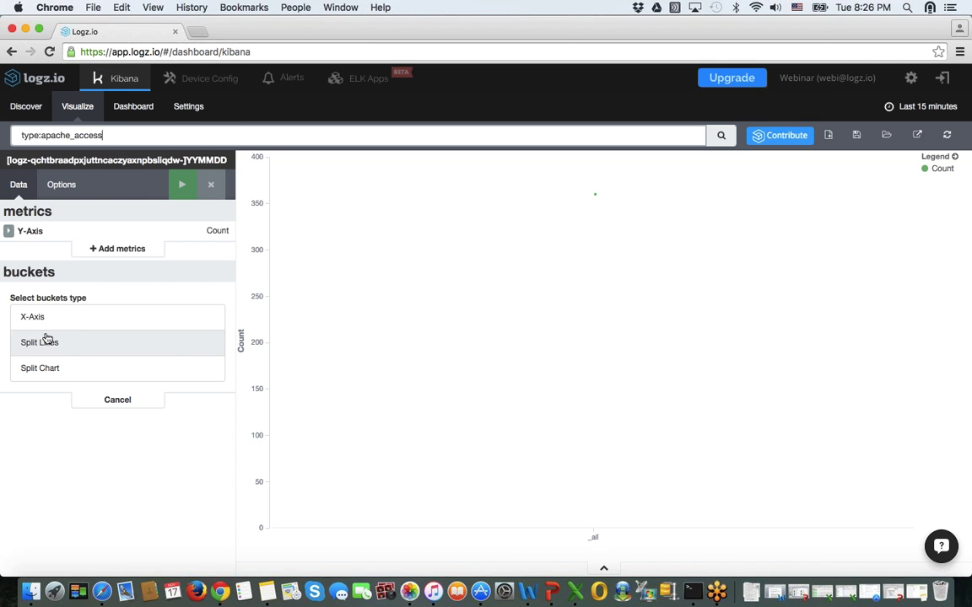
{"action": "left_click", "coordinate": [84, 319]}
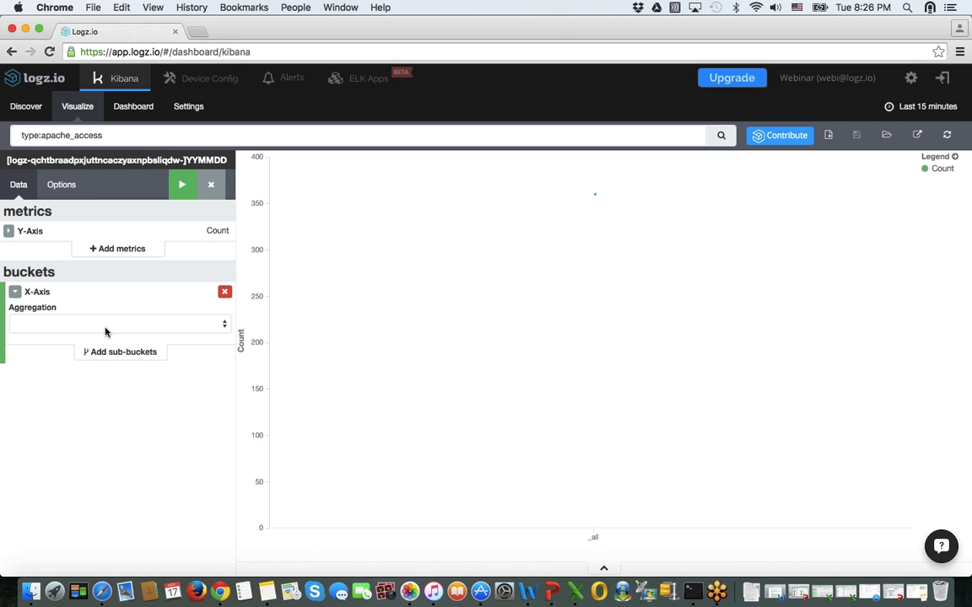
{"action": "left_click", "coordinate": [103, 328]}
{"action": "left_click", "coordinate": [104, 336]}
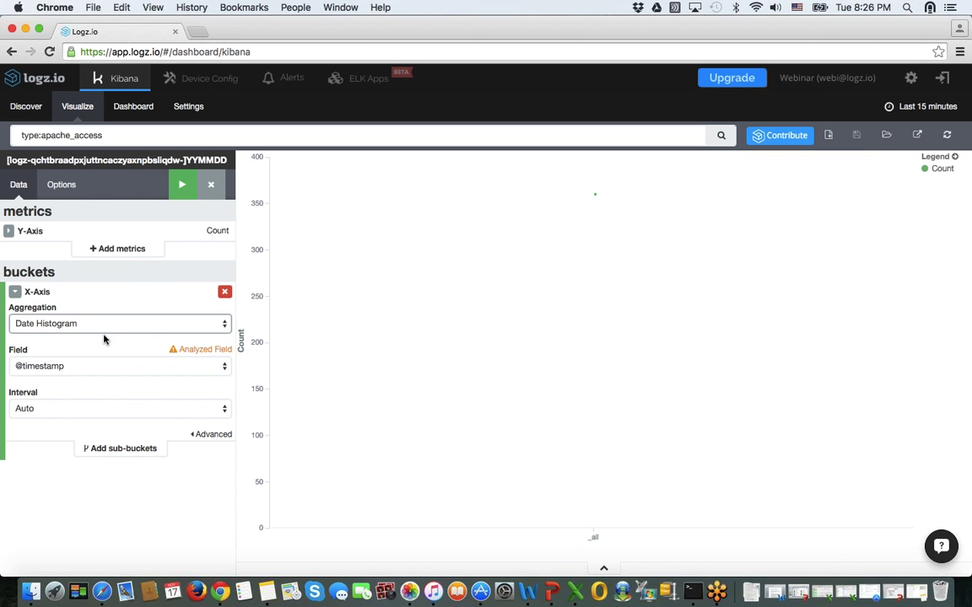
{"action": "left_click", "coordinate": [181, 183]}
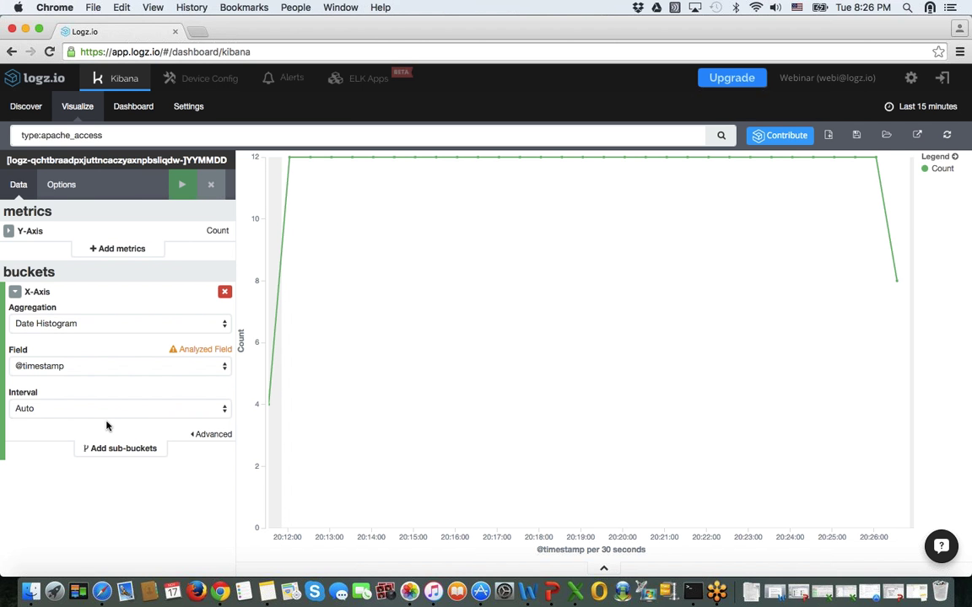
Add a Split Lines sub-bucket to the chart with Terms as its sub aggregation
{"action": "left_click", "coordinate": [108, 446]}
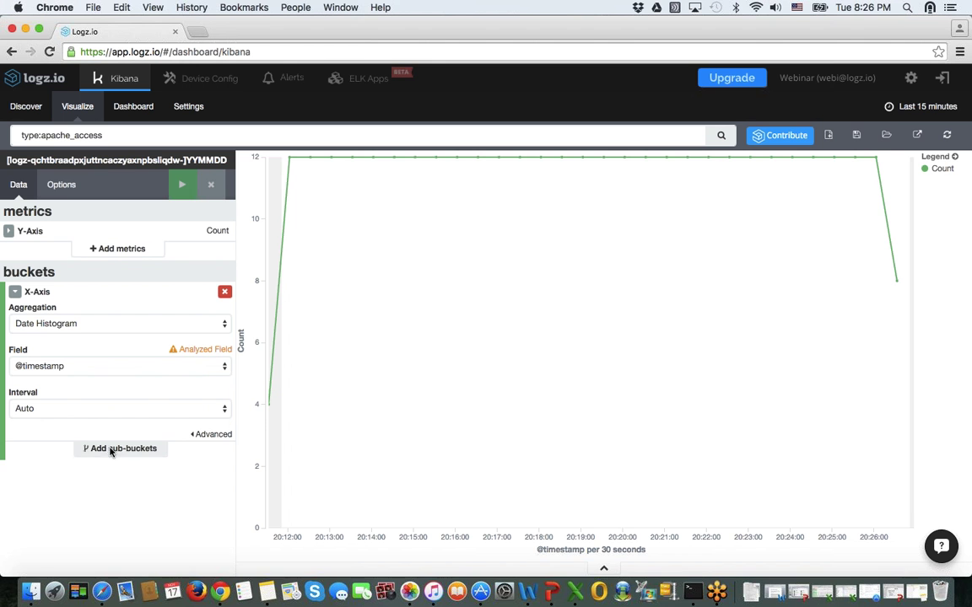
{"action": "left_click", "coordinate": [56, 476]}
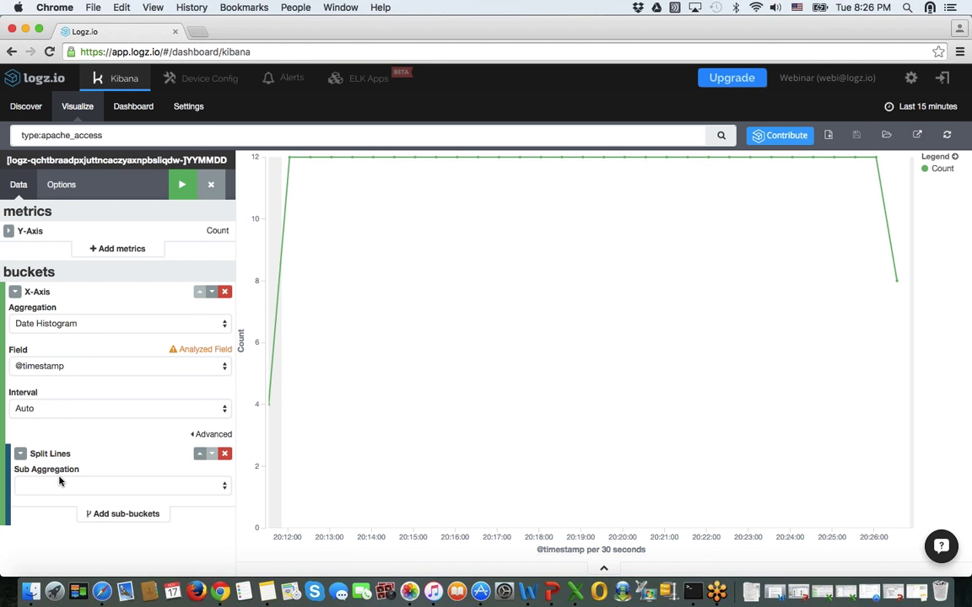
{"action": "left_click", "coordinate": [135, 489]}
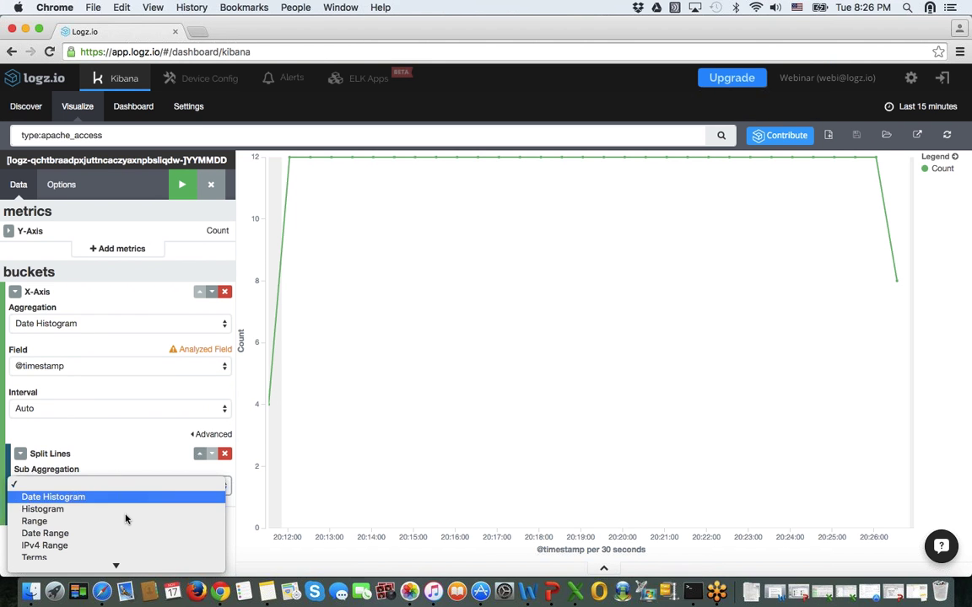
{"action": "left_click", "coordinate": [116, 558]}
{"action": "scroll", "coordinate": [114, 455], "scroll_direction": "down", "scroll_amount": 2}
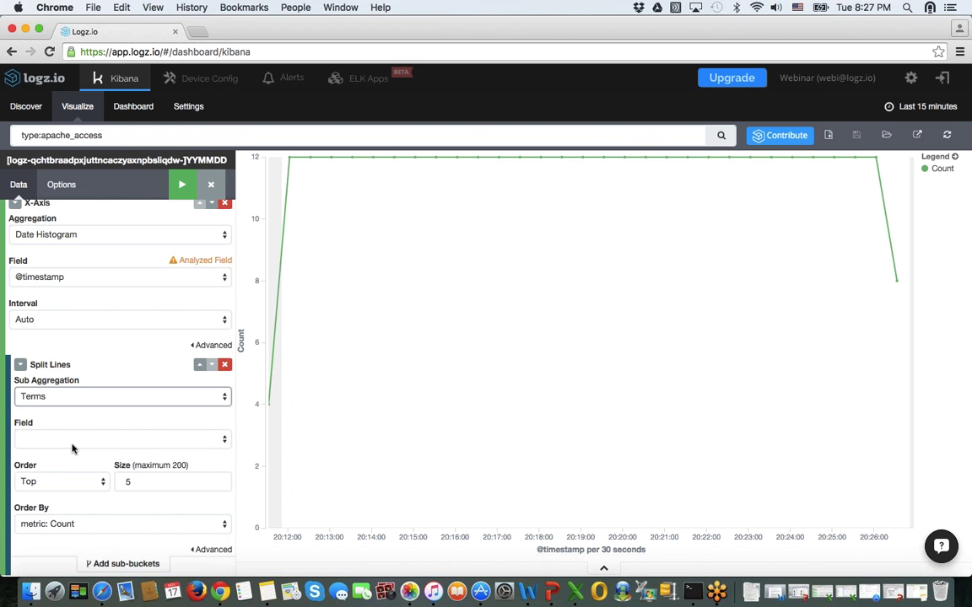
Look through the fields available for the Split Lines Terms aggregation and close the list without choosing one
{"action": "left_click", "coordinate": [72, 445]}
{"action": "key", "text": "r"}
{"action": "key", "text": "d"}
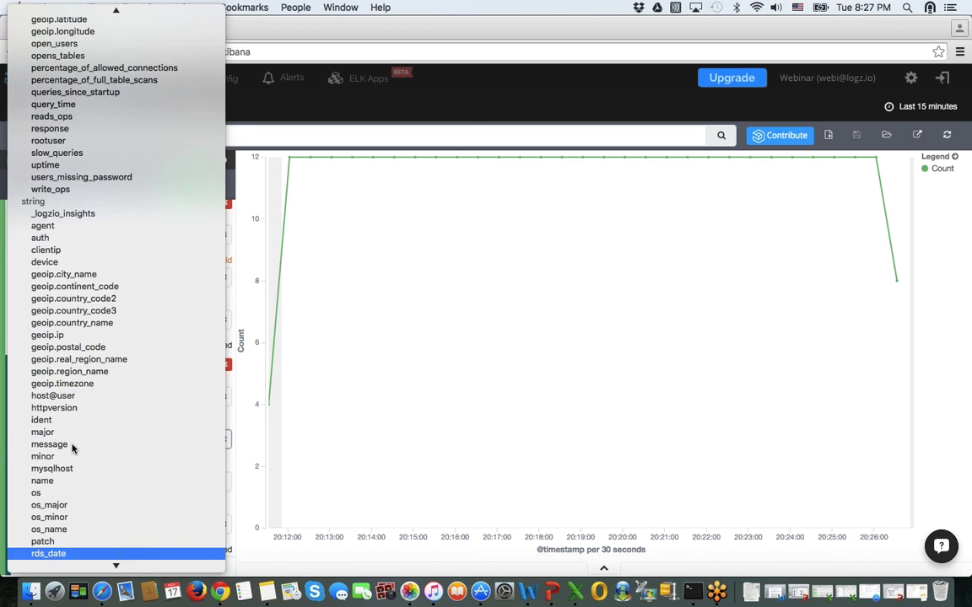
{"action": "key", "text": "Down"}
{"action": "key", "text": "Down"}
{"action": "key", "text": "Down"}
{"action": "key", "text": "Down"}
{"action": "key", "text": "Down"}
{"action": "key", "text": "Down"}
{"action": "key", "text": "Down"}
{"action": "key", "text": "Down"}
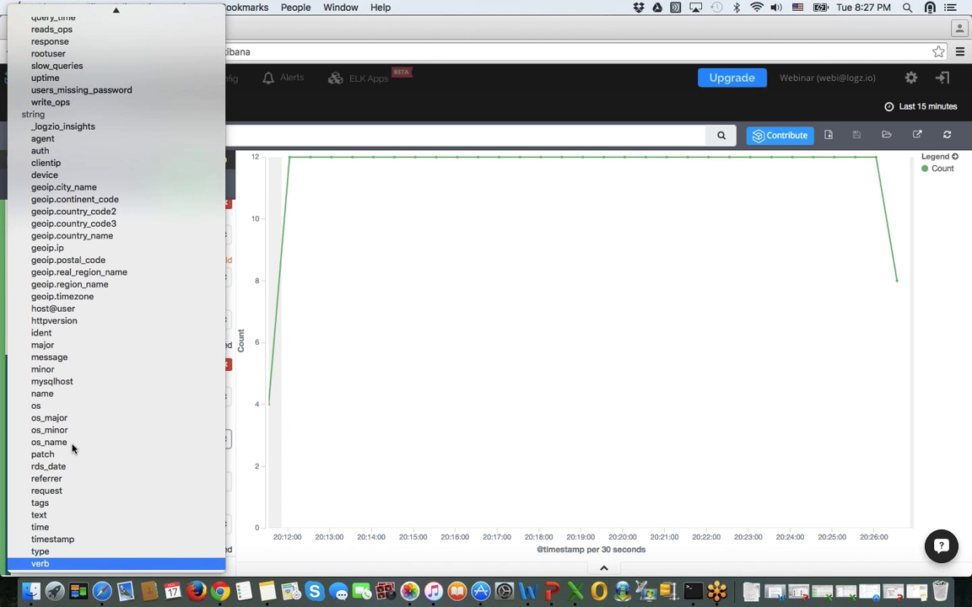
{"action": "key", "text": "Up"}
{"action": "key", "text": "s"}
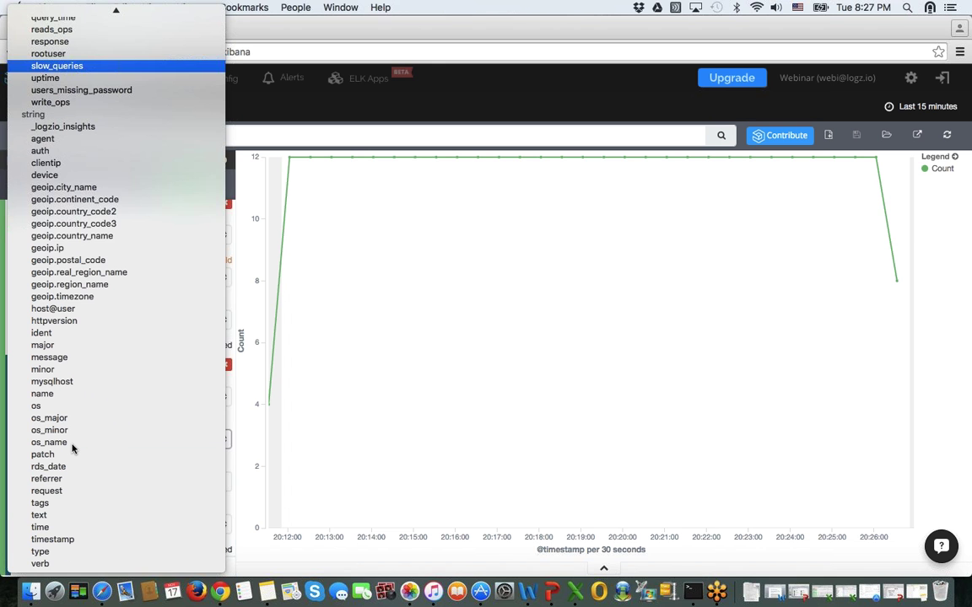
{"action": "key", "text": "c"}
{"action": "key", "text": "Down"}
{"action": "key", "text": "Down"}
{"action": "key", "text": "Down"}
{"action": "key", "text": "Down"}
{"action": "key", "text": "Down"}
{"action": "key", "text": "Down"}
{"action": "key", "text": "Down"}
{"action": "key", "text": "Down"}
{"action": "key", "text": "Down"}
{"action": "key", "text": "Down"}
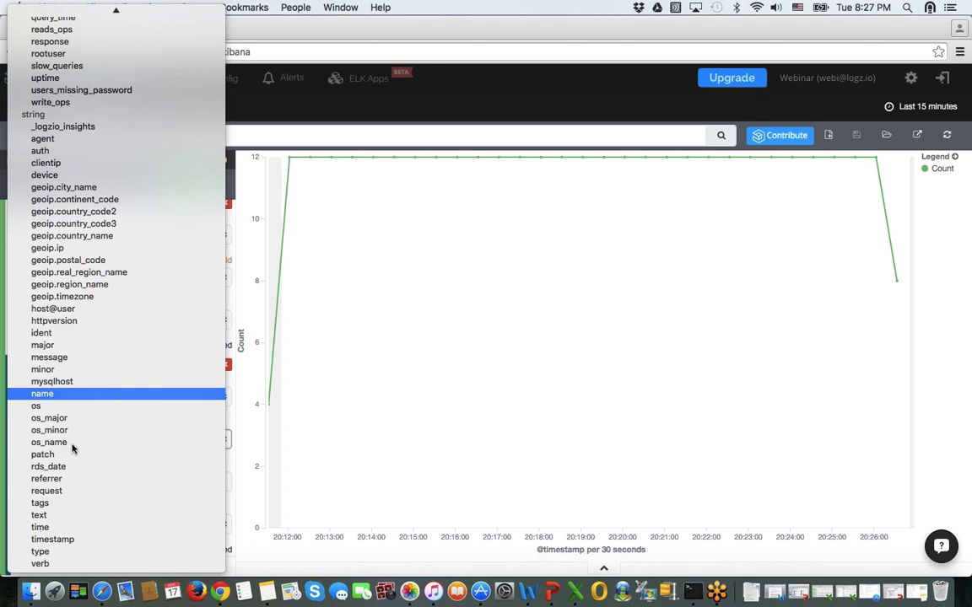
{"action": "key", "text": "o"}
{"action": "key", "text": "Down"}
{"action": "key", "text": "Down"}
{"action": "key", "text": "Down"}
{"action": "key", "text": "Down"}
{"action": "key", "text": "Down"}
{"action": "key", "text": "Down"}
{"action": "key", "text": "Down"}
{"action": "key", "text": "Down"}
{"action": "key", "text": "Down"}
{"action": "key", "text": "Down"}
{"action": "key", "text": "Down"}
{"action": "key", "text": "Down"}
{"action": "key", "text": "Down"}
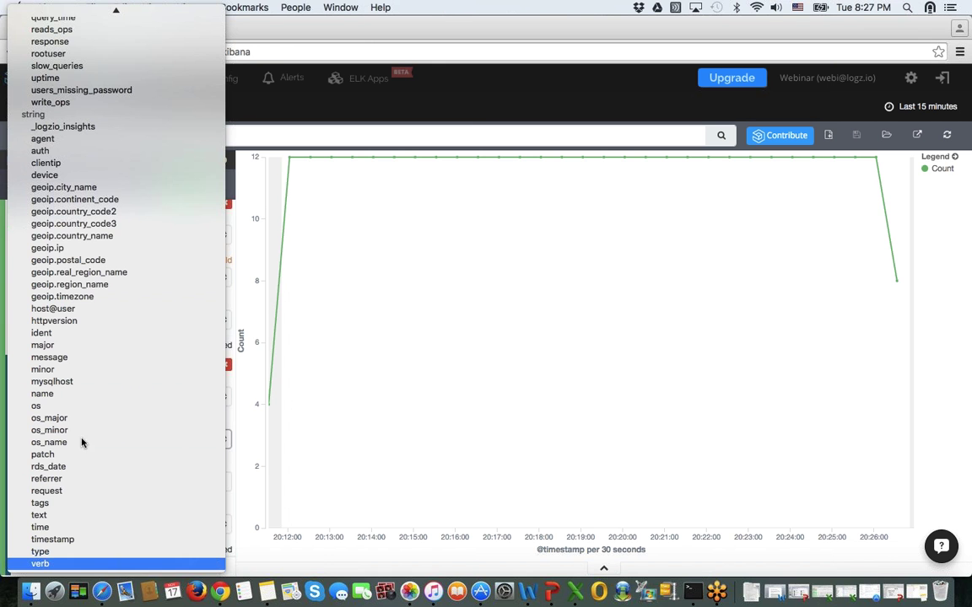
{"action": "left_click", "coordinate": [356, 335]}
Return to the Discover view and expand the newest apache_access entry to examine its field names
{"action": "left_click", "coordinate": [26, 108]}
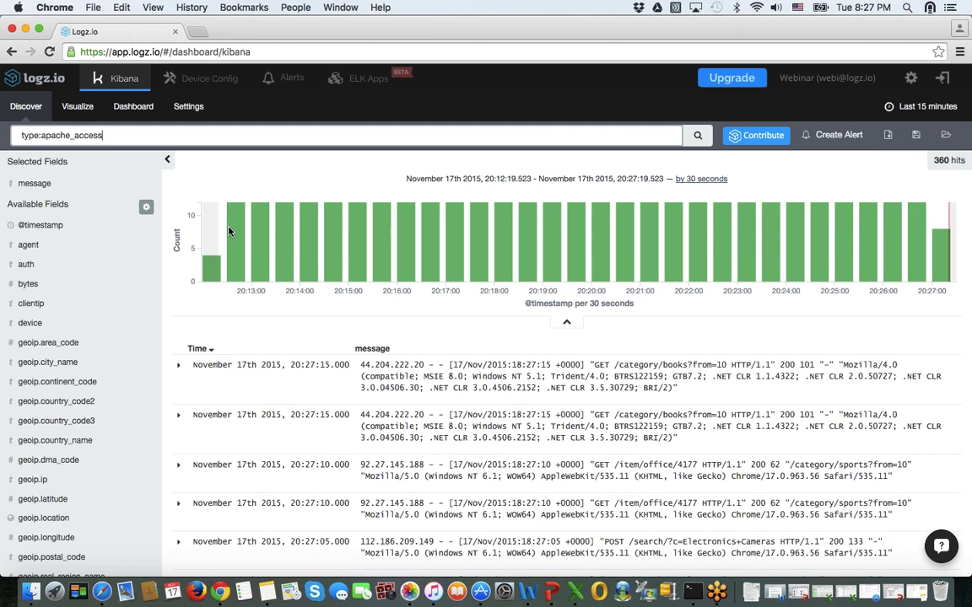
{"action": "left_click", "coordinate": [177, 366]}
{"action": "scroll", "coordinate": [221, 366], "scroll_direction": "down", "scroll_amount": 10}
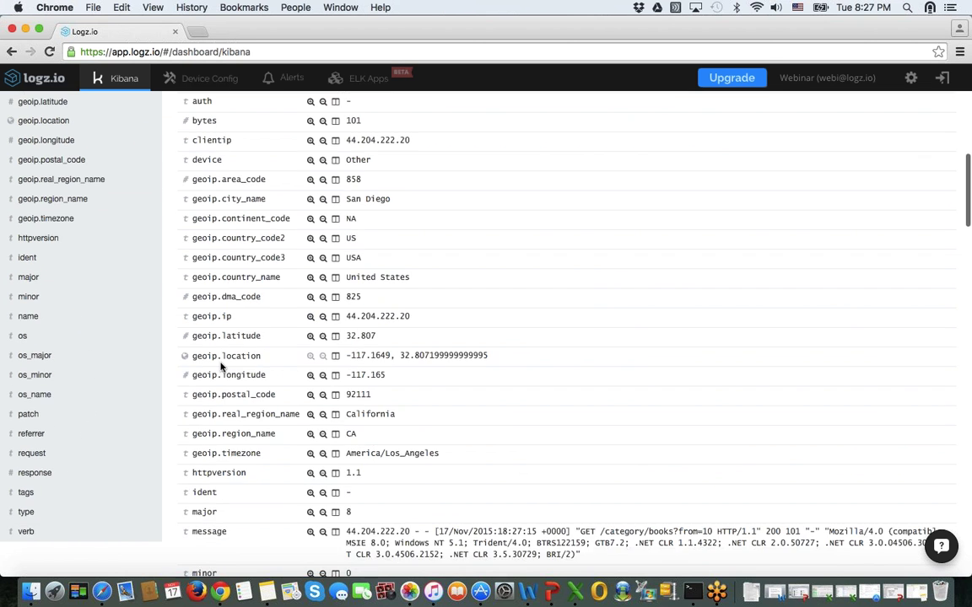
{"action": "scroll", "coordinate": [221, 366], "scroll_direction": "down", "scroll_amount": 5}
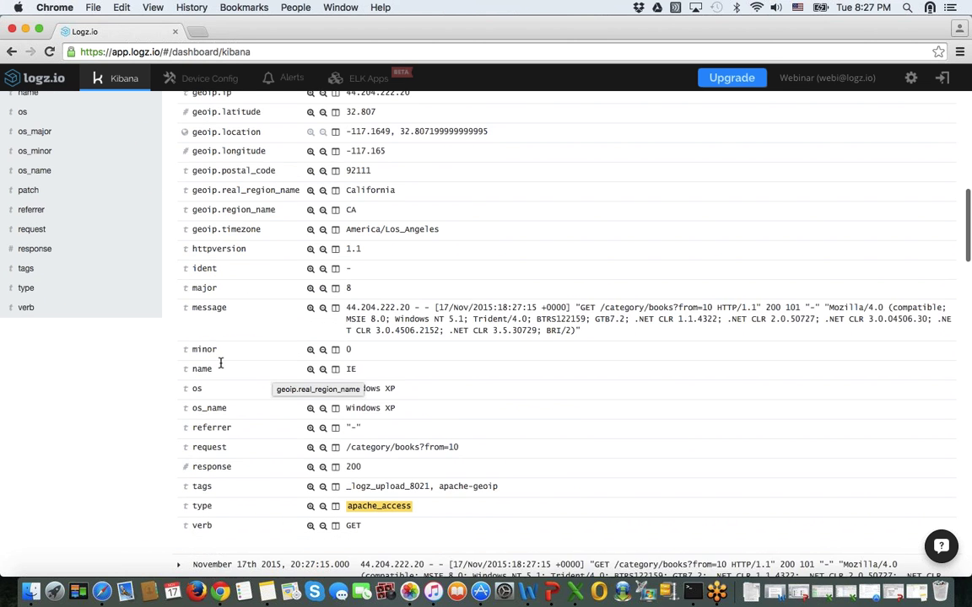
{"action": "scroll", "coordinate": [221, 366], "scroll_direction": "up", "scroll_amount": 3}
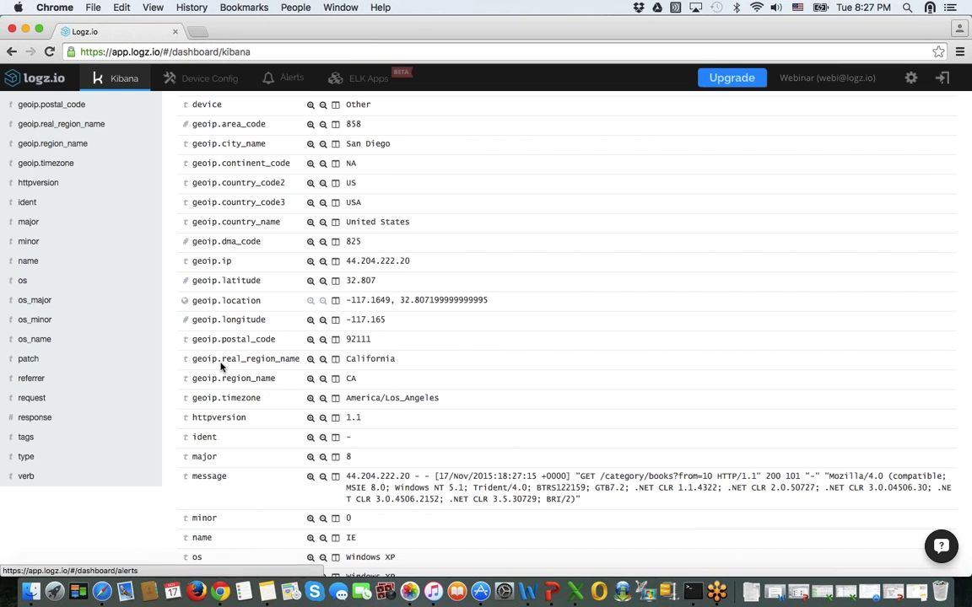
{"action": "scroll", "coordinate": [221, 366], "scroll_direction": "up", "scroll_amount": 10}
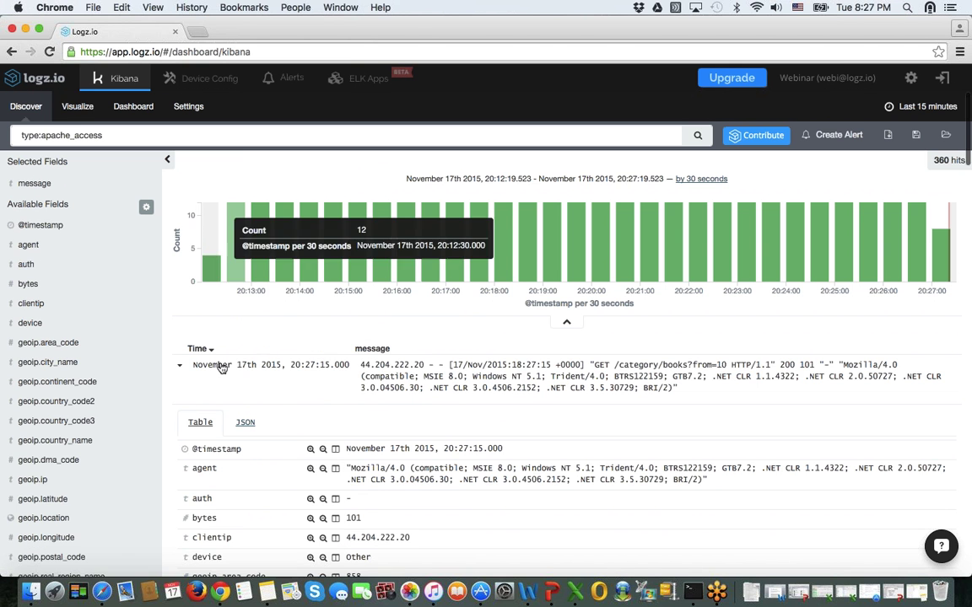
Go back to the line chart and set the Split Lines sub aggregation to Terms
{"action": "left_click", "coordinate": [78, 119]}
{"action": "left_click", "coordinate": [84, 309]}
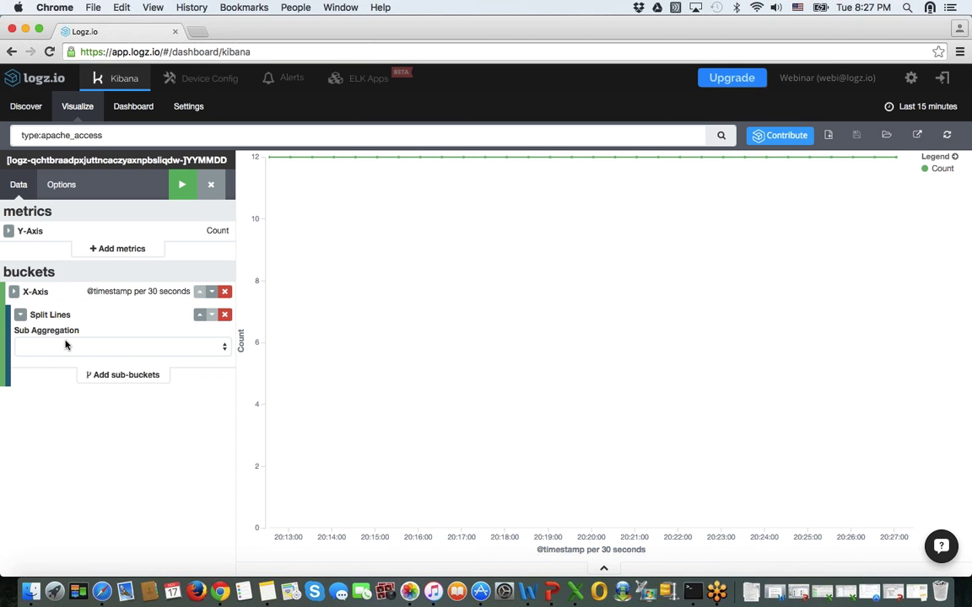
{"action": "left_click", "coordinate": [75, 347]}
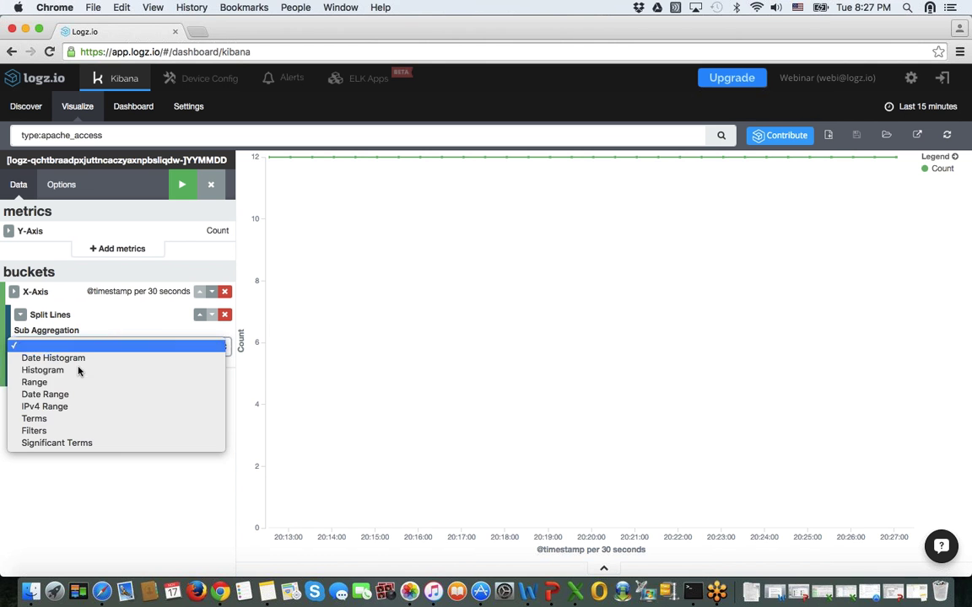
{"action": "left_click", "coordinate": [74, 418]}
Set the Split Lines Terms field to response and apply it to the line chart
{"action": "left_click", "coordinate": [125, 389]}
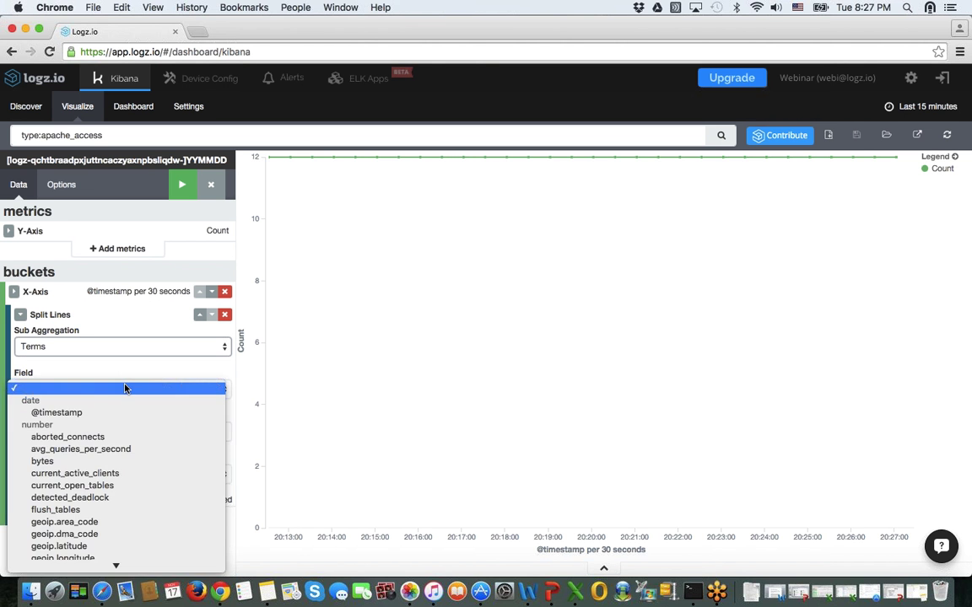
{"action": "key", "text": "r"}
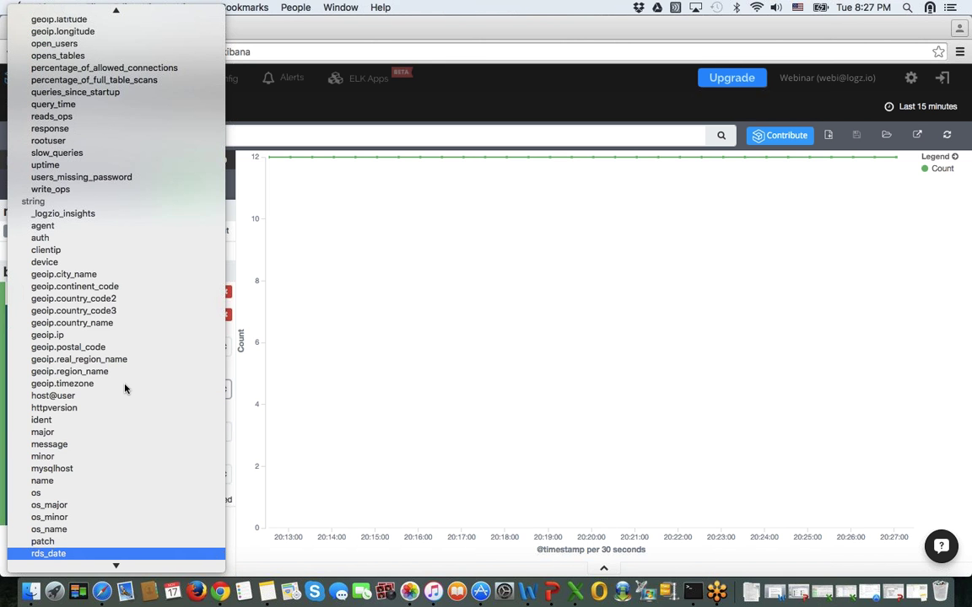
{"action": "key", "text": "Down"}
{"action": "key", "text": "Down"}
{"action": "key", "text": "Down"}
{"action": "key", "text": "Down"}
{"action": "key", "text": "Down"}
{"action": "key", "text": "Down"}
{"action": "key", "text": "Down"}
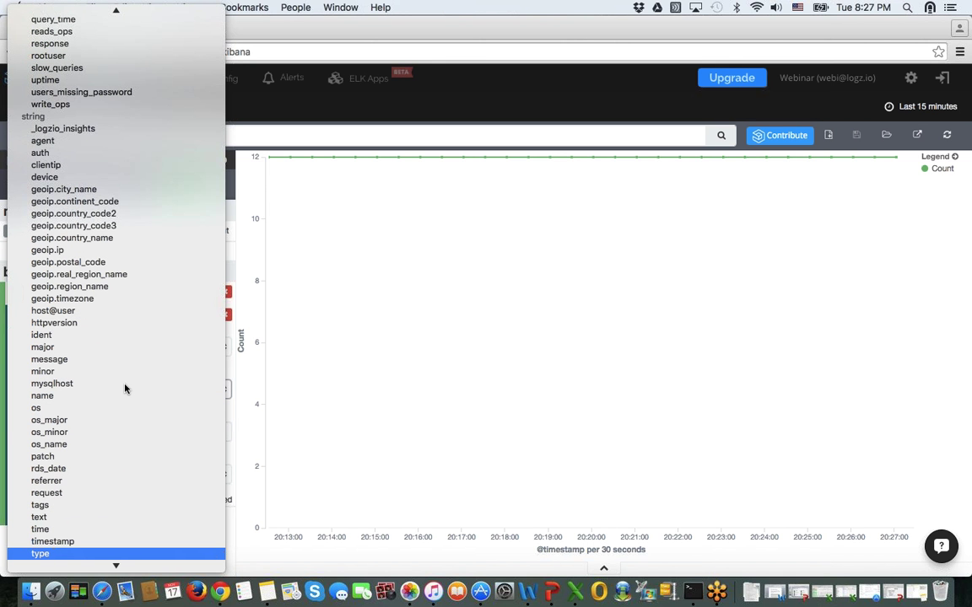
{"action": "key", "text": "Down"}
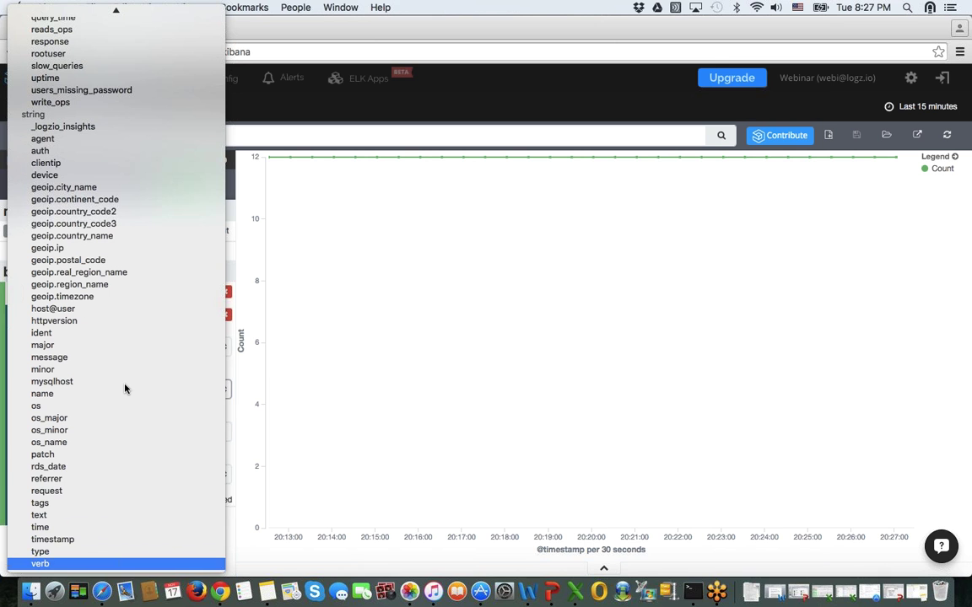
{"action": "key", "text": "Up"}
{"action": "key", "text": "Up"}
{"action": "key", "text": "Up"}
{"action": "key", "text": "Up"}
{"action": "key", "text": "Up"}
{"action": "key", "text": "Up"}
{"action": "key", "text": "Up"}
{"action": "key", "text": "Up"}
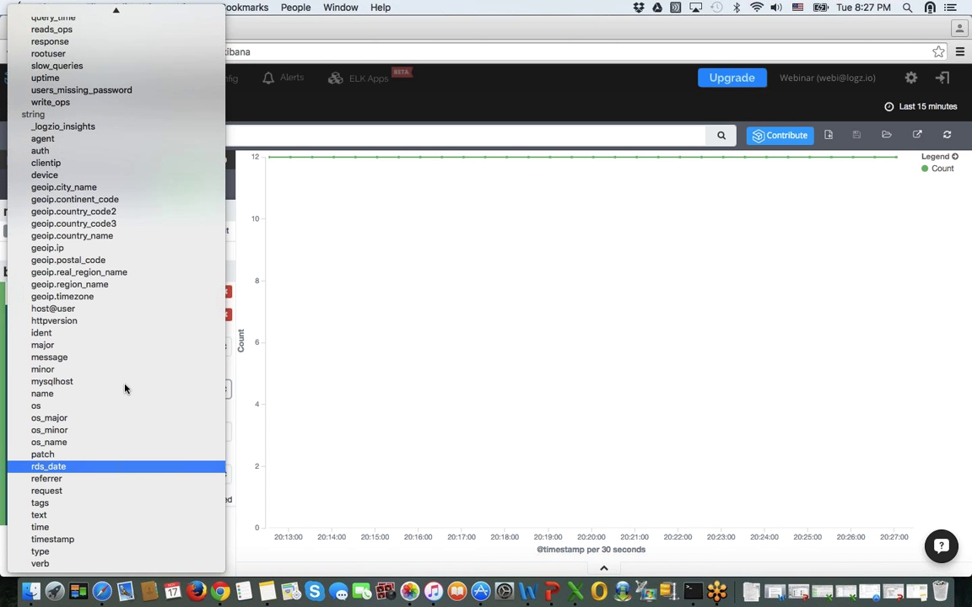
{"action": "key", "text": "Down"}
{"action": "key", "text": "Down"}
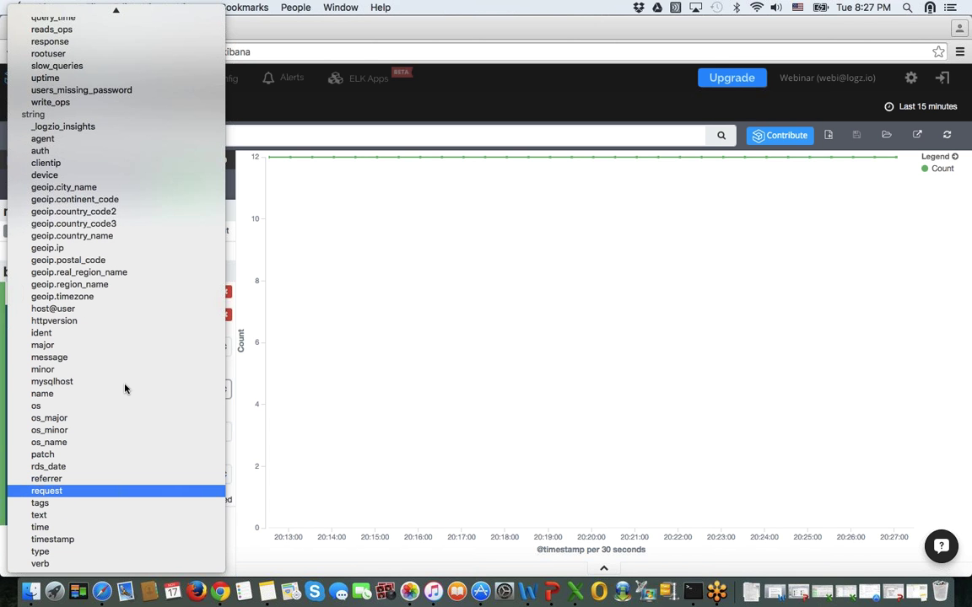
{"action": "key", "text": "Down"}
{"action": "key", "text": "Down"}
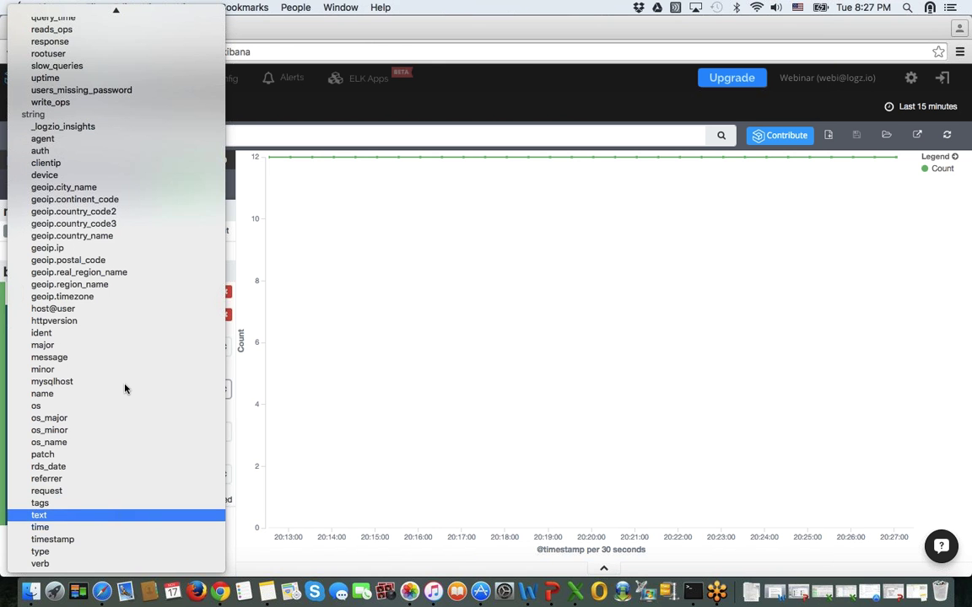
{"action": "scroll", "coordinate": [125, 389], "scroll_direction": "up", "scroll_amount": 10}
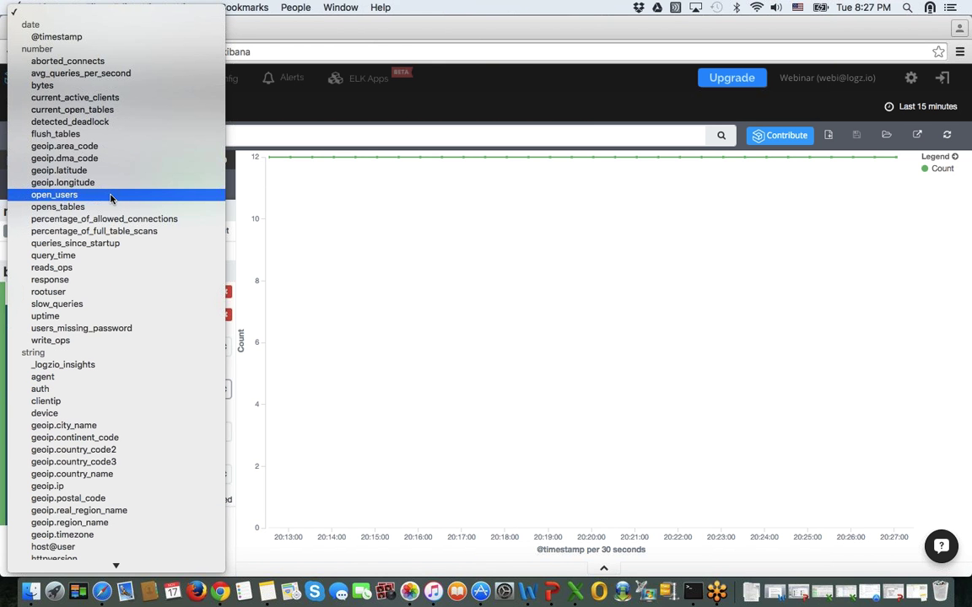
{"action": "left_click", "coordinate": [71, 280]}
{"action": "left_click", "coordinate": [182, 188]}
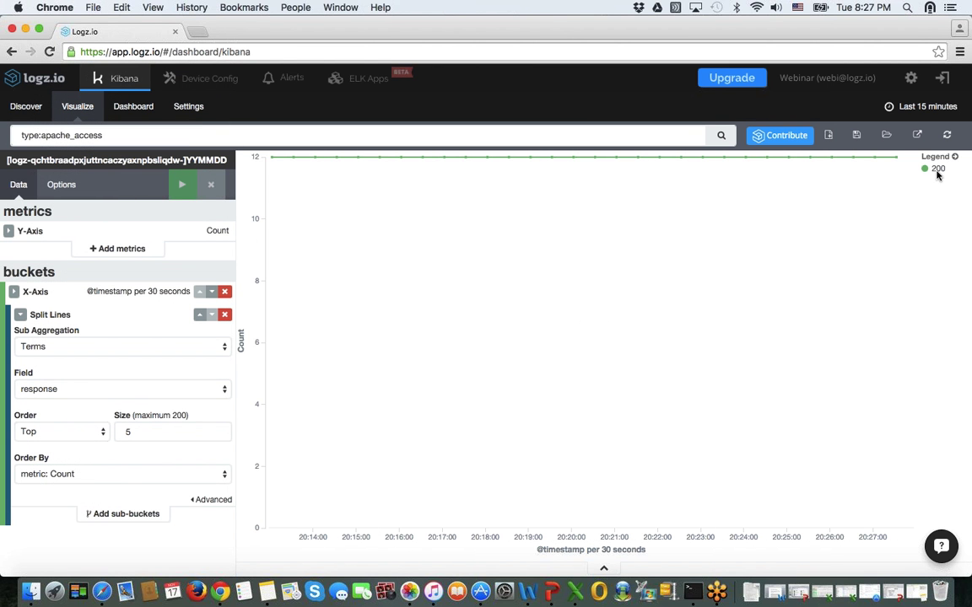
Change the time range to Last 12 hours and inspect a point on the 404 line around 15:00
{"action": "left_click", "coordinate": [927, 106]}
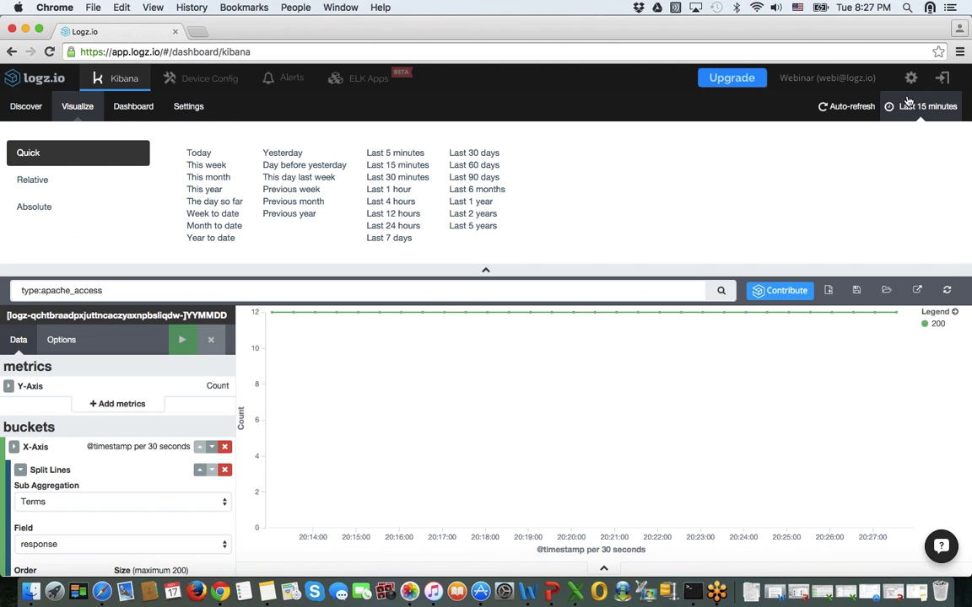
{"action": "left_click", "coordinate": [398, 216]}
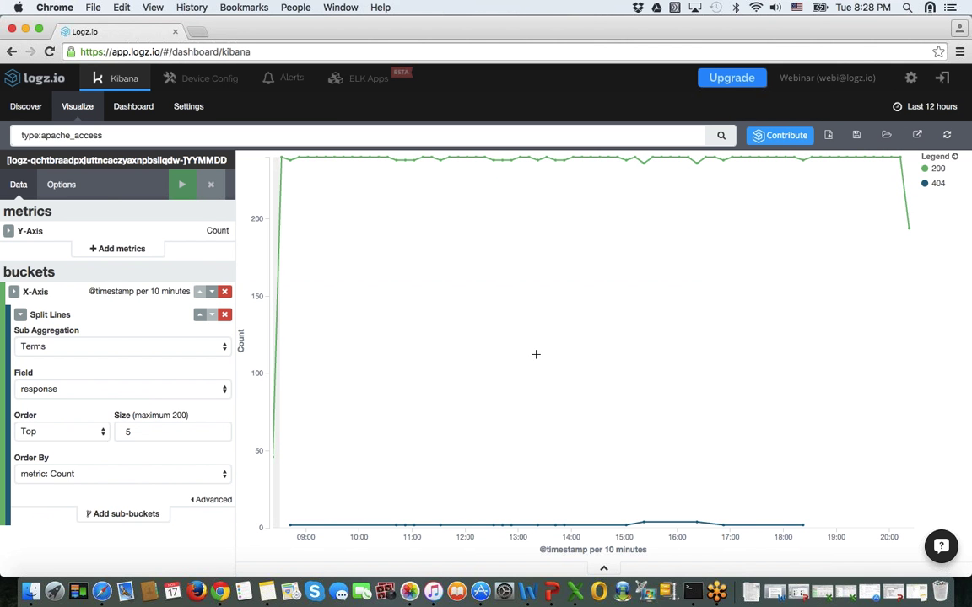
{"action": "mouse_move", "coordinate": [637, 521]}
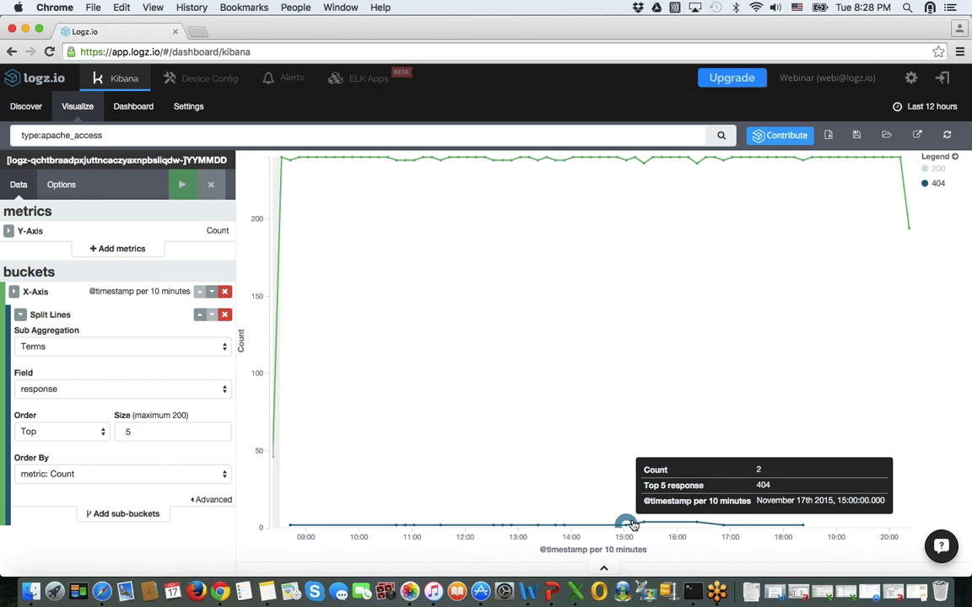
Set the chart's Y-axis scale to log and apply the change
{"action": "left_click", "coordinate": [75, 192]}
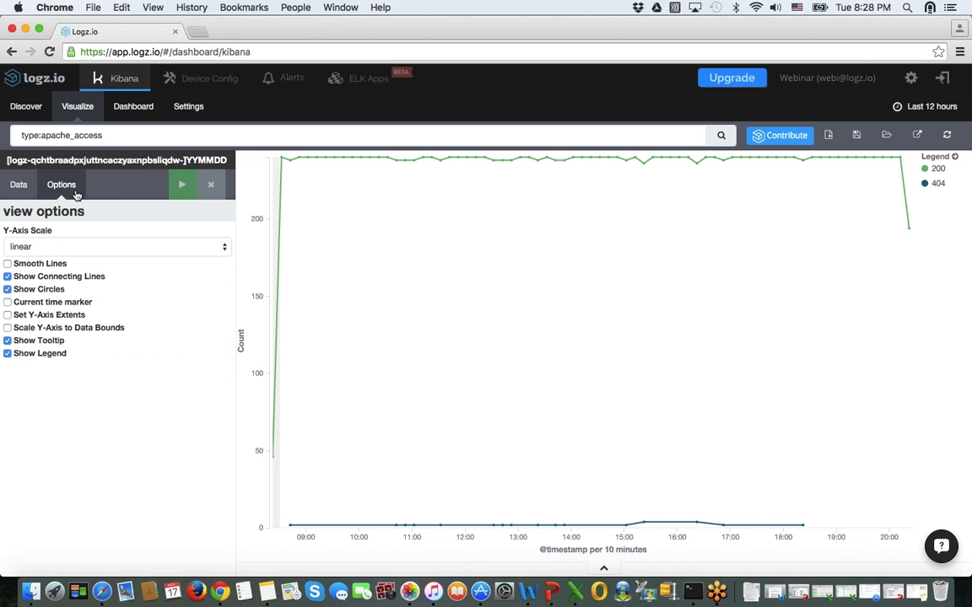
{"action": "left_click", "coordinate": [65, 247]}
{"action": "key", "text": "Escape"}
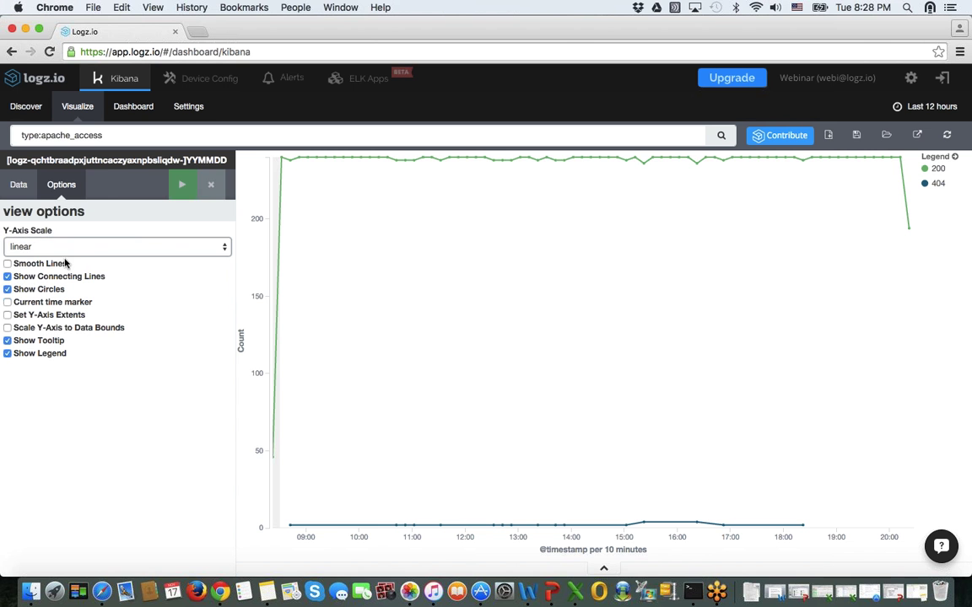
{"action": "left_click", "coordinate": [65, 246]}
{"action": "left_click", "coordinate": [51, 261]}
{"action": "left_click", "coordinate": [184, 183]}
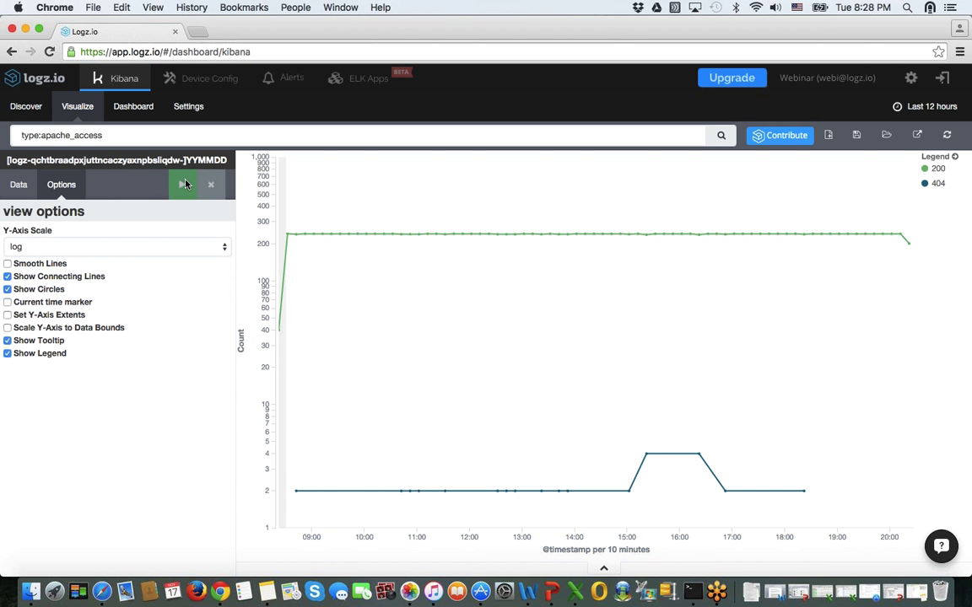
{"action": "mouse_move", "coordinate": [647, 456]}
Add a Dot Size metric using the Max aggregation of the bytes field and apply it to the chart
{"action": "left_click", "coordinate": [18, 184]}
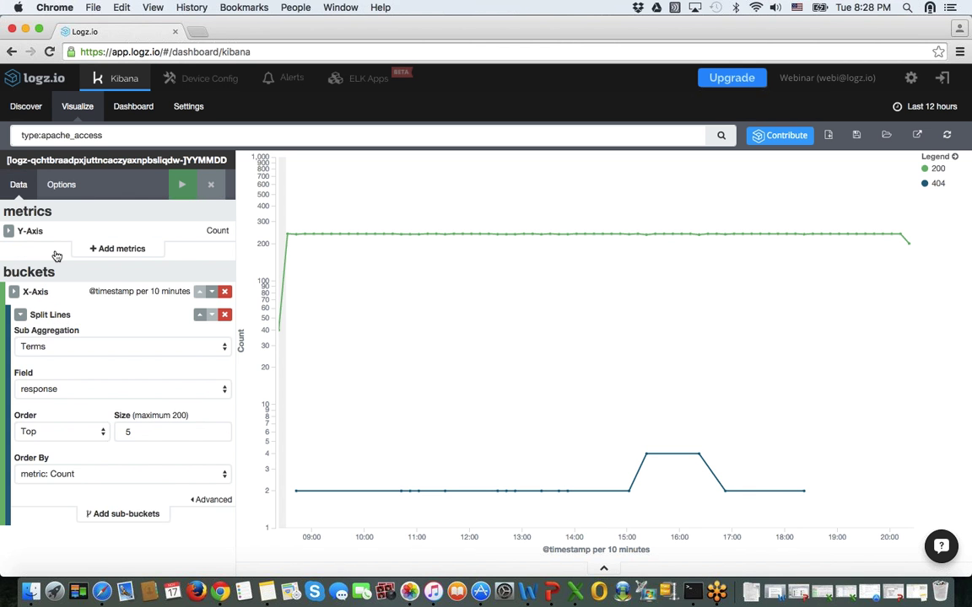
{"action": "left_click", "coordinate": [119, 249]}
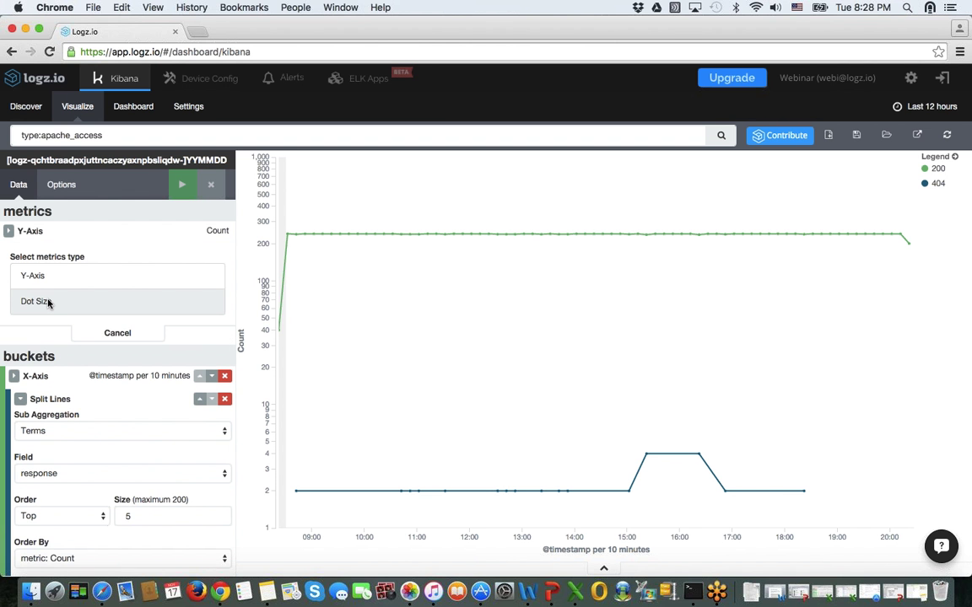
{"action": "left_click", "coordinate": [48, 302]}
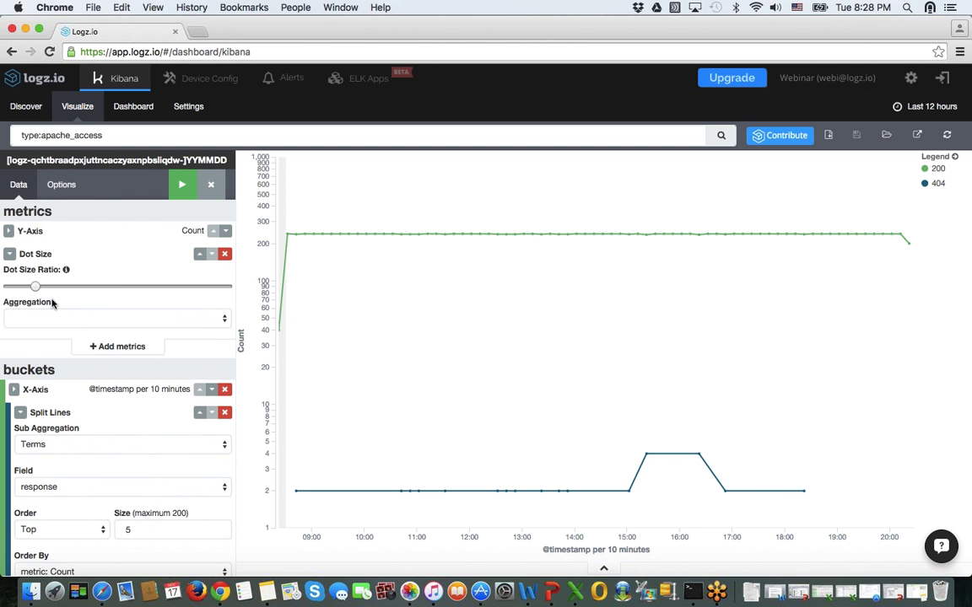
{"action": "left_click", "coordinate": [89, 319]}
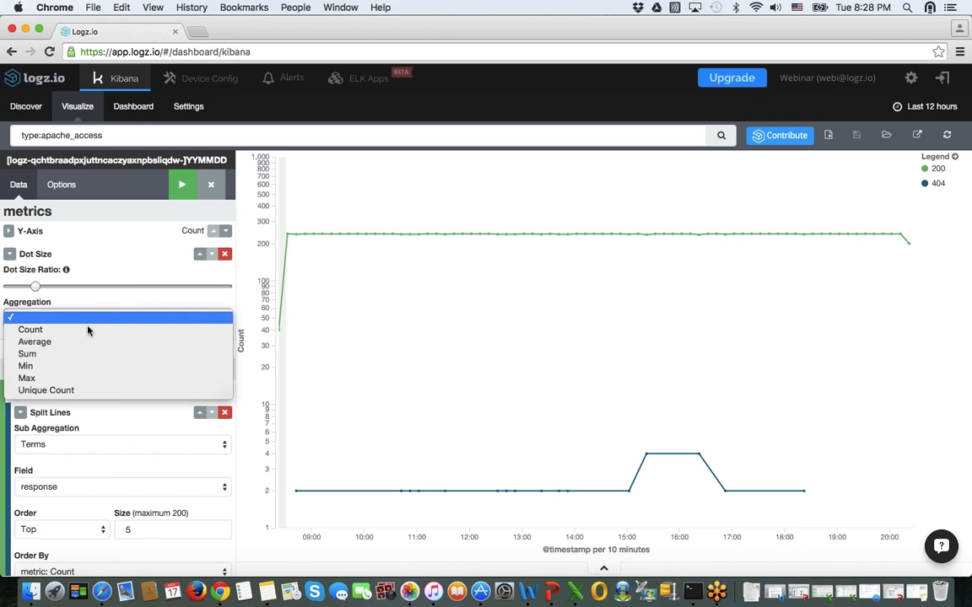
{"action": "left_click", "coordinate": [80, 379]}
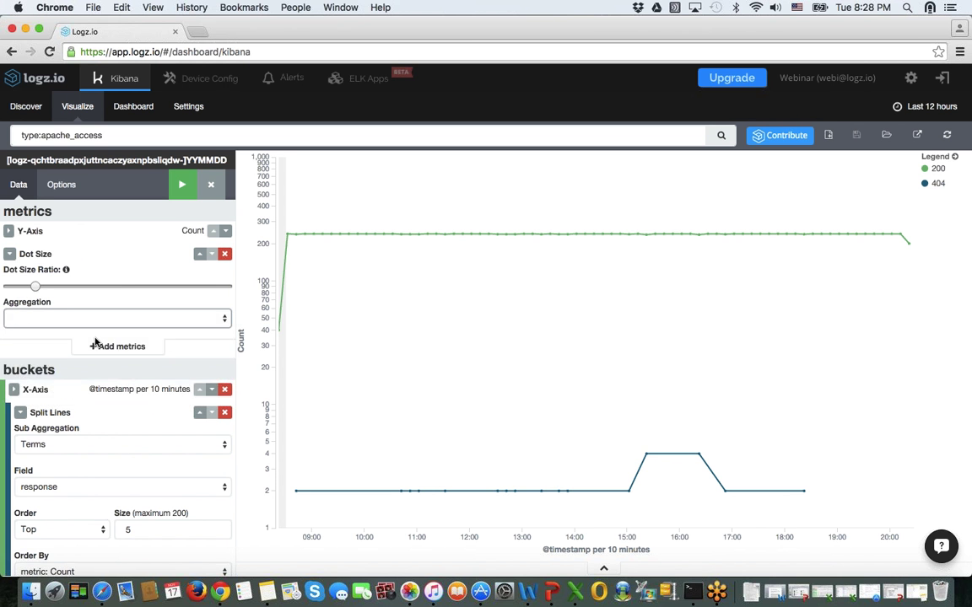
{"action": "left_click", "coordinate": [85, 361]}
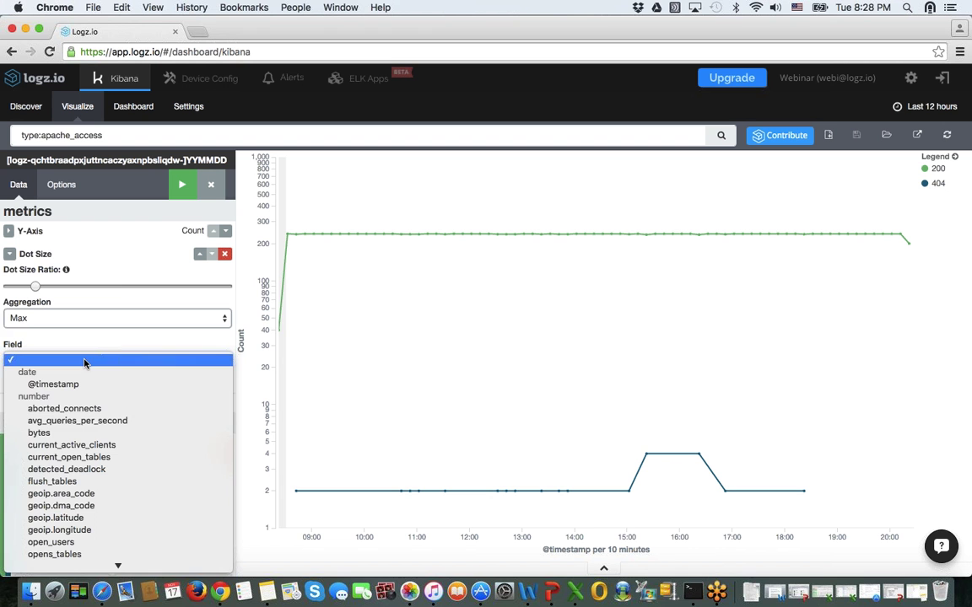
{"action": "left_click", "coordinate": [82, 434]}
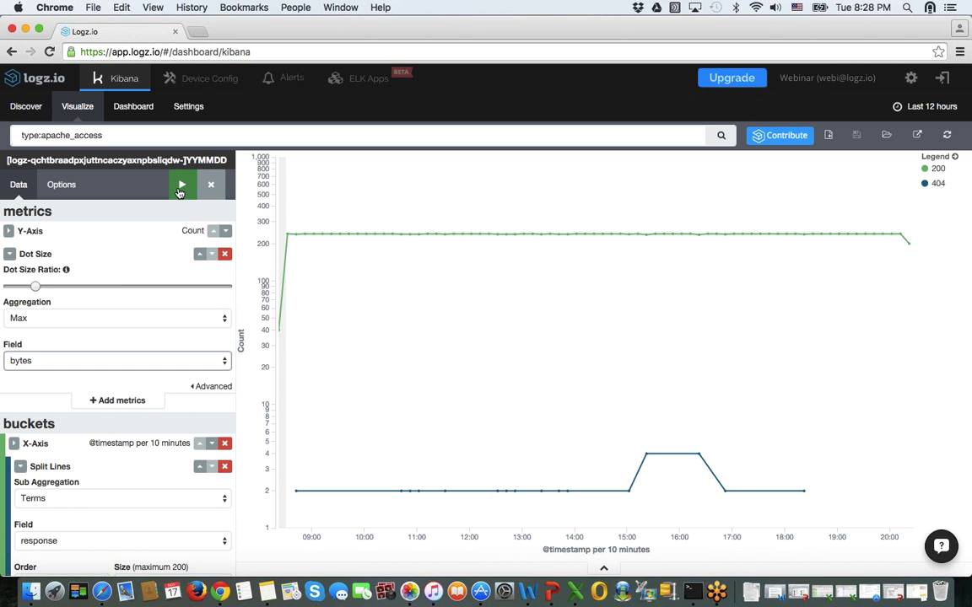
{"action": "left_click", "coordinate": [181, 187]}
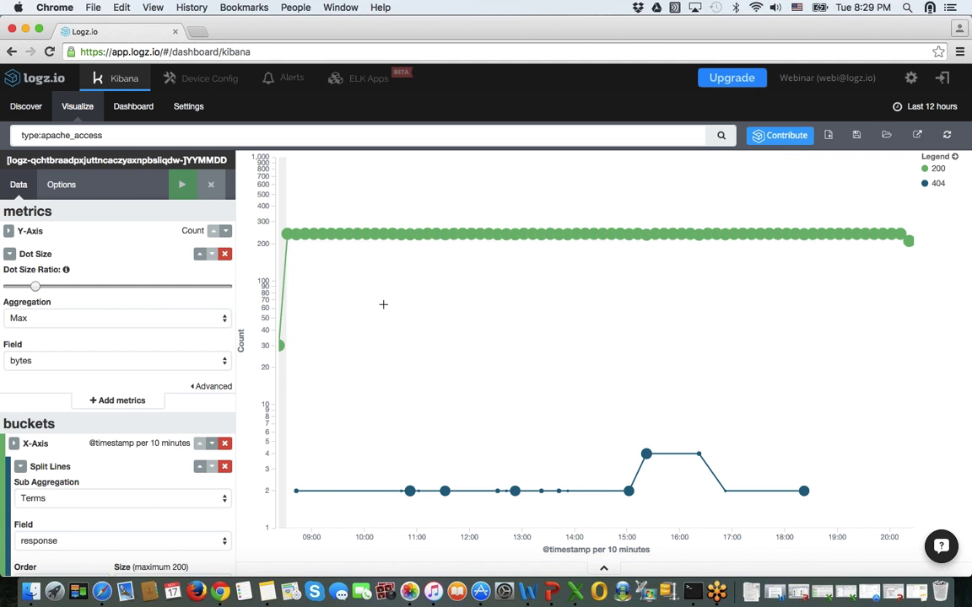
Search the ELK Apps library for "apache dashboard"
{"action": "left_click", "coordinate": [360, 78]}
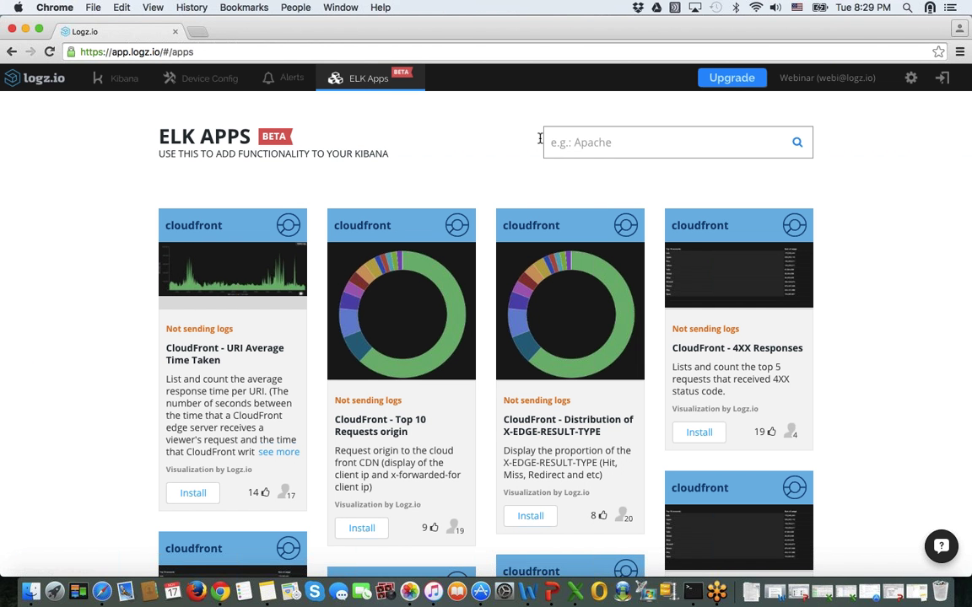
{"action": "left_click", "coordinate": [603, 144]}
{"action": "type", "text": "apache dashboard"}
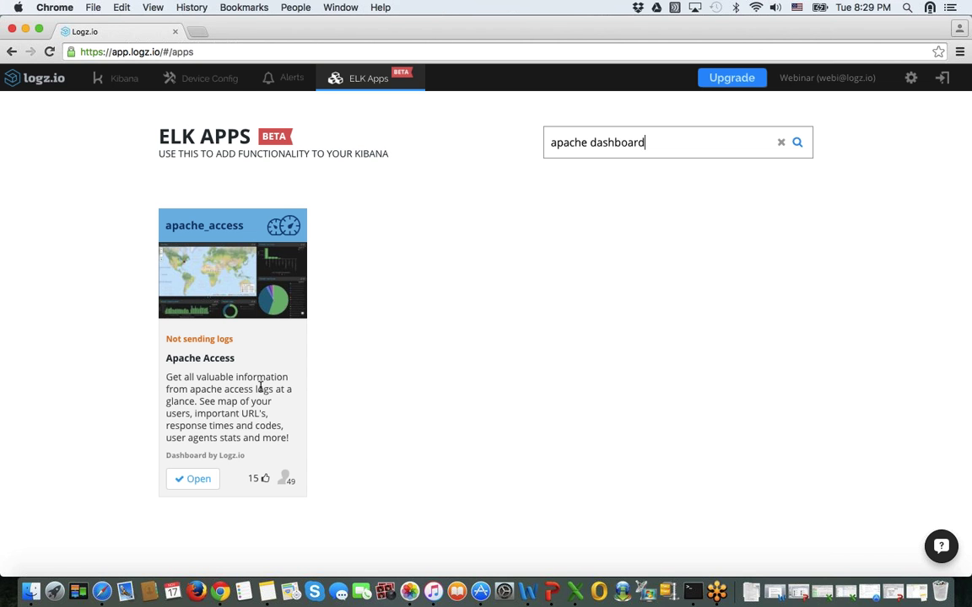
Open the Apache Access dashboard from the search results and look through its visualizations
{"action": "scroll", "coordinate": [229, 394], "scroll_direction": "down", "scroll_amount": 3}
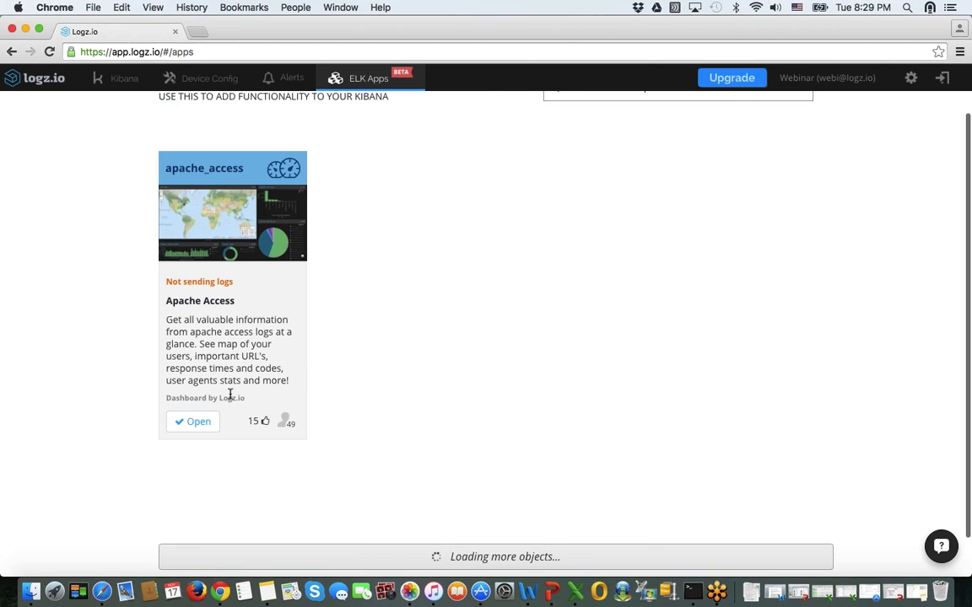
{"action": "left_click", "coordinate": [193, 483]}
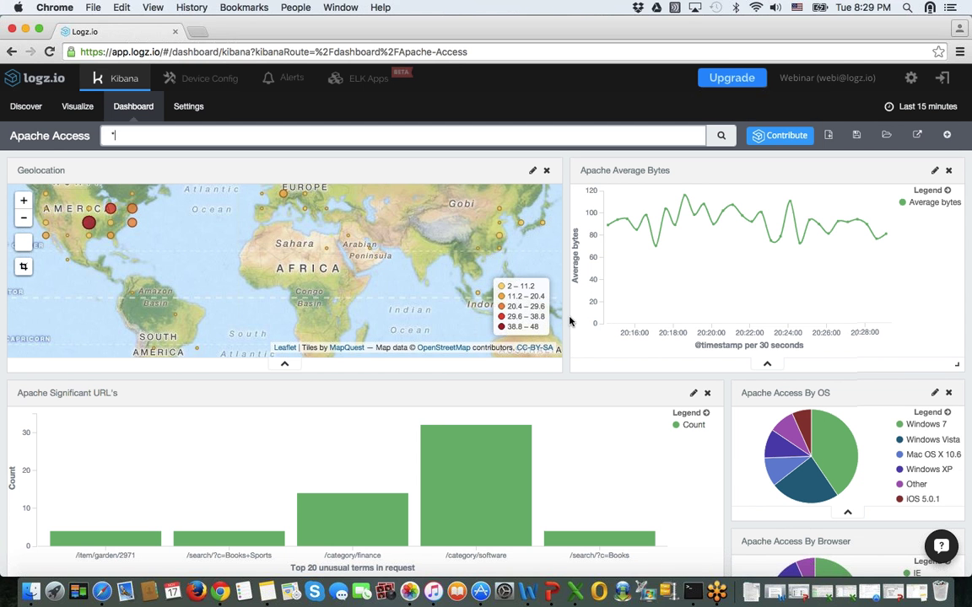
{"action": "scroll", "coordinate": [570, 321], "scroll_direction": "down", "scroll_amount": 5}
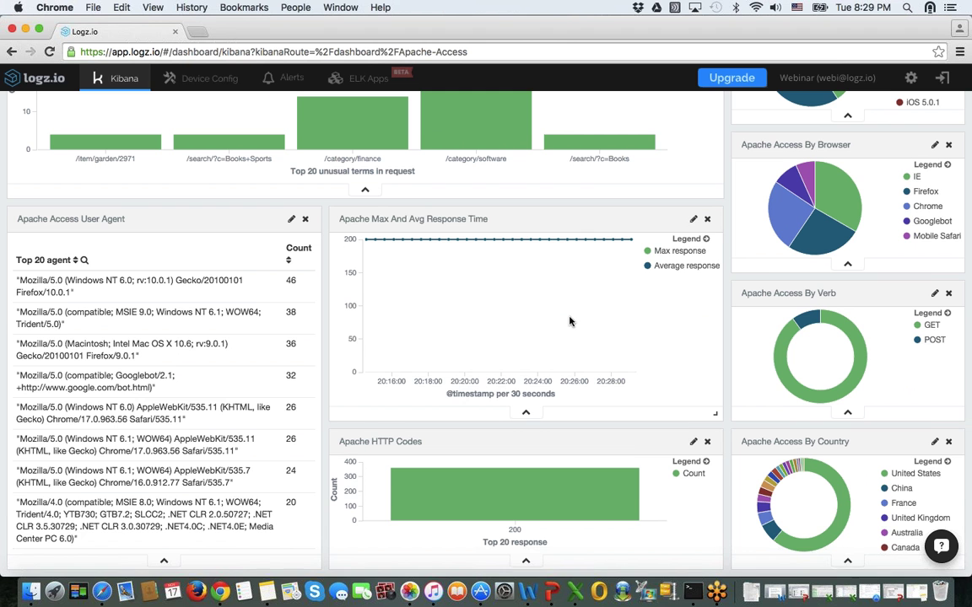
{"action": "scroll", "coordinate": [569, 320], "scroll_direction": "up", "scroll_amount": 5}
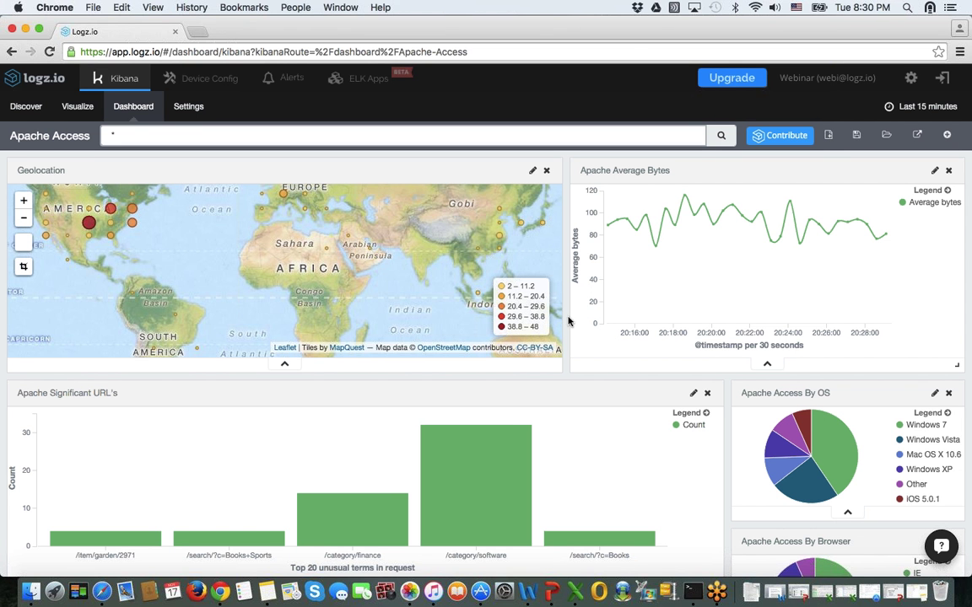
Search the ELK Apps library for "mysql" and look through the matching visualizations and dashboards
{"action": "left_click", "coordinate": [365, 89]}
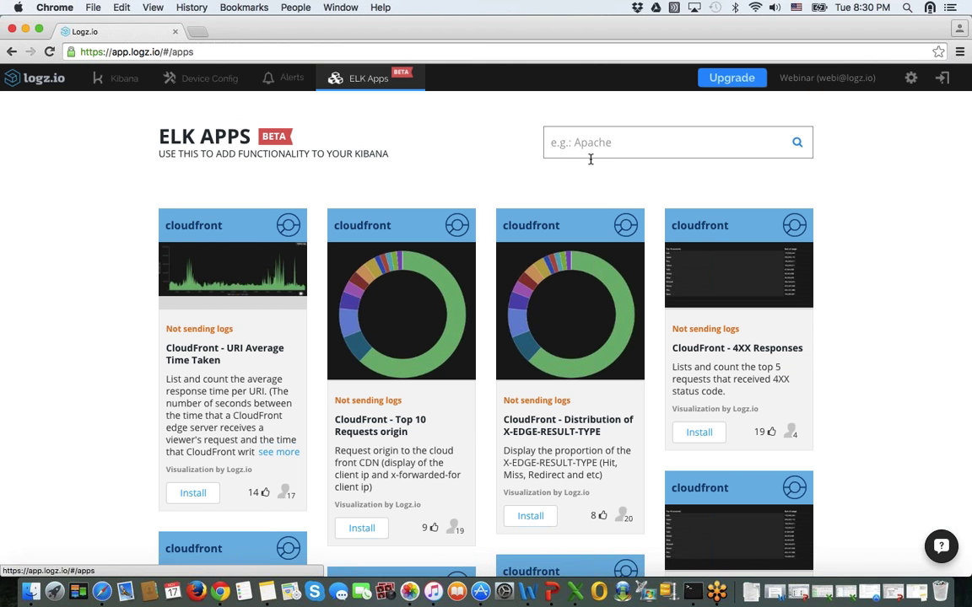
{"action": "left_click", "coordinate": [605, 148]}
{"action": "type", "text": "mysql"}
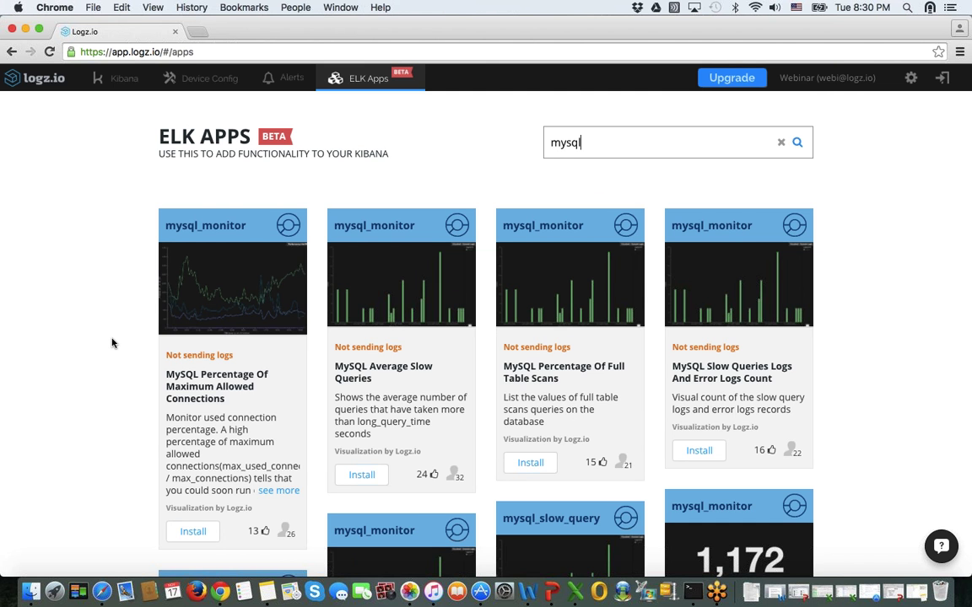
{"action": "scroll", "coordinate": [112, 342], "scroll_direction": "down", "scroll_amount": 10}
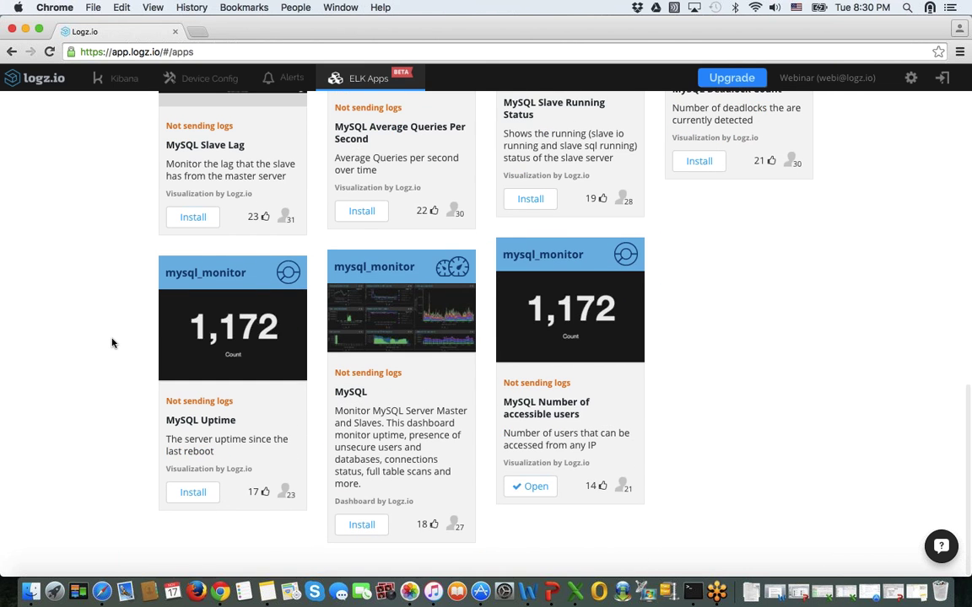
{"action": "scroll", "coordinate": [112, 342], "scroll_direction": "up", "scroll_amount": 5}
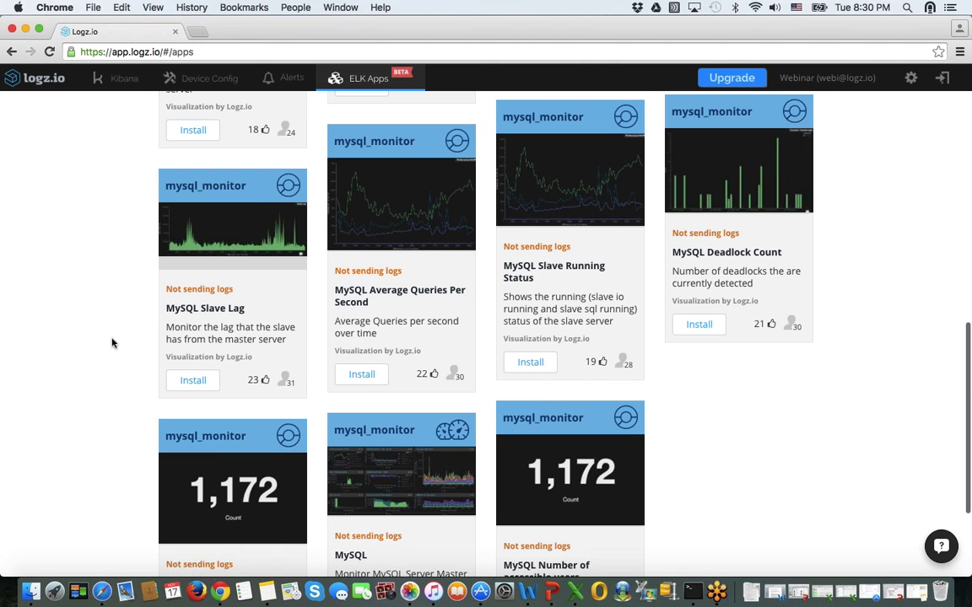
{"action": "scroll", "coordinate": [113, 342], "scroll_direction": "up", "scroll_amount": 5}
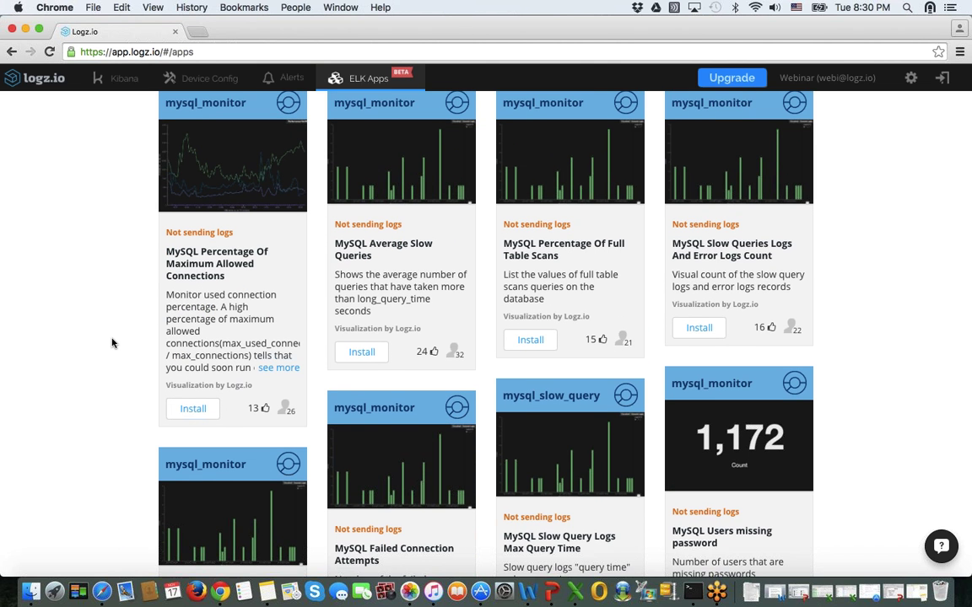
{"action": "scroll", "coordinate": [112, 342], "scroll_direction": "up", "scroll_amount": 2}
{"action": "scroll", "coordinate": [113, 343], "scroll_direction": "down", "scroll_amount": 8}
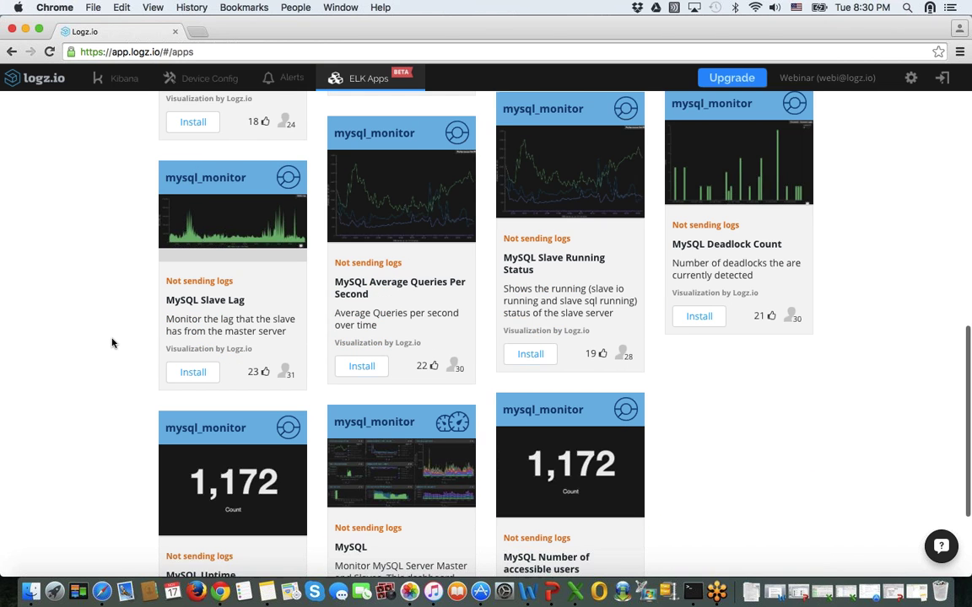
Open the MySQL Number of accessible users visualization from the mysql search results
{"action": "scroll", "coordinate": [112, 343], "scroll_direction": "down", "scroll_amount": 3}
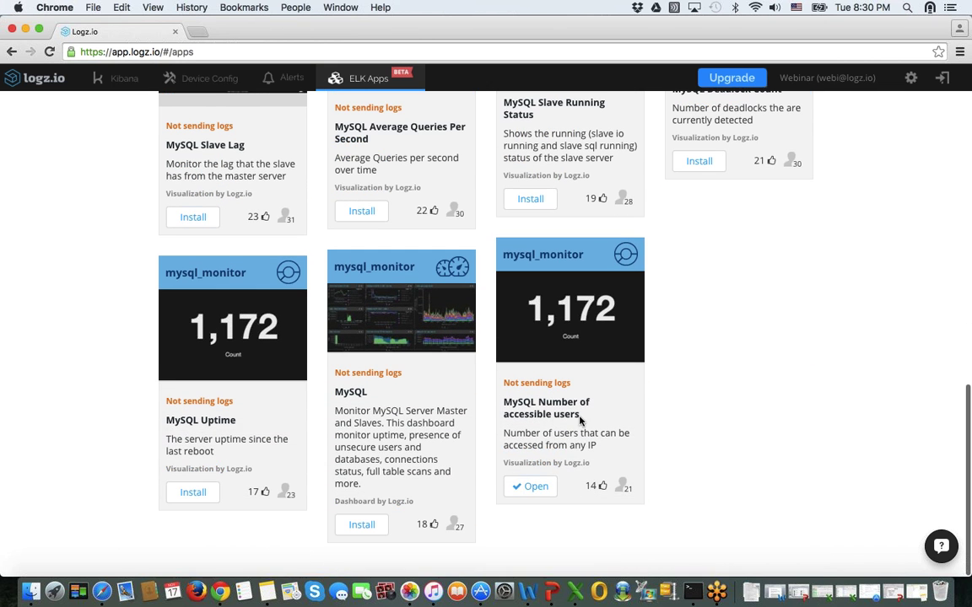
{"action": "left_click", "coordinate": [531, 488]}
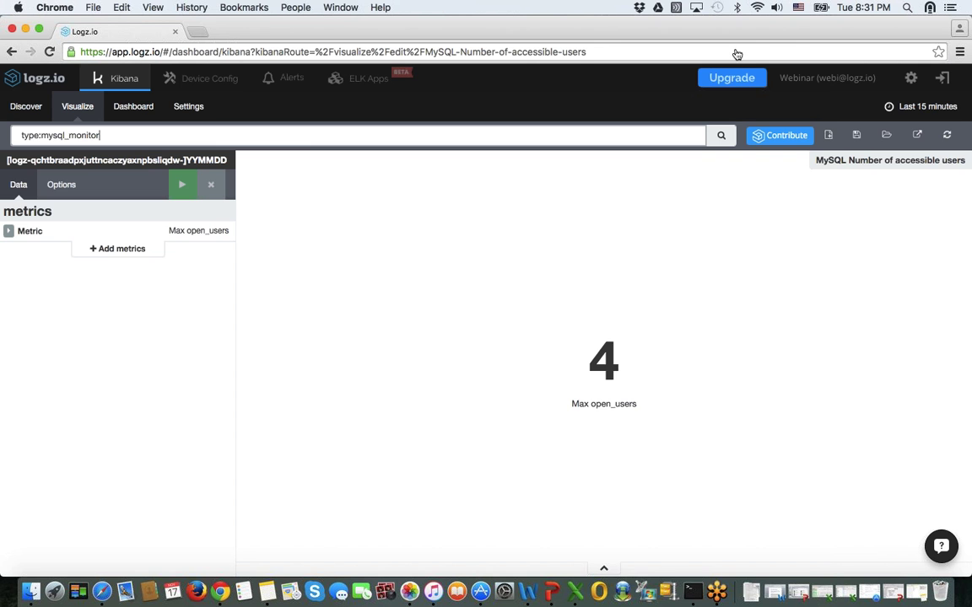
Return to the ELK Apps library and browse its CloudFront, CloudTrail, ELB, Nagios, VPC flow and nginx visualizations, alerts and dashboards
{"action": "left_click", "coordinate": [363, 78]}
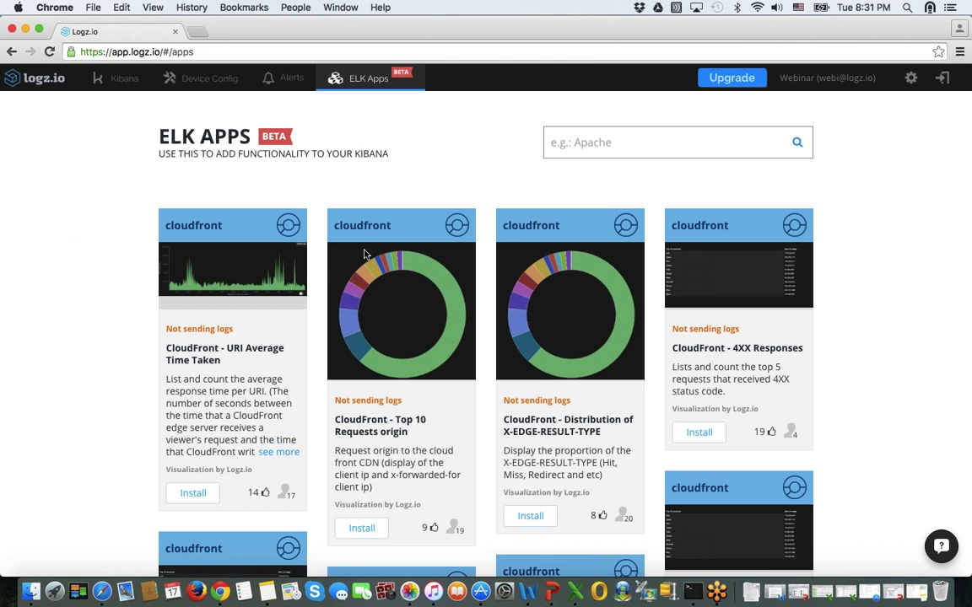
{"action": "scroll", "coordinate": [445, 250], "scroll_direction": "down", "scroll_amount": 3}
{"action": "scroll", "coordinate": [445, 250], "scroll_direction": "up", "scroll_amount": 3}
{"action": "scroll", "coordinate": [481, 261], "scroll_direction": "down", "scroll_amount": 1}
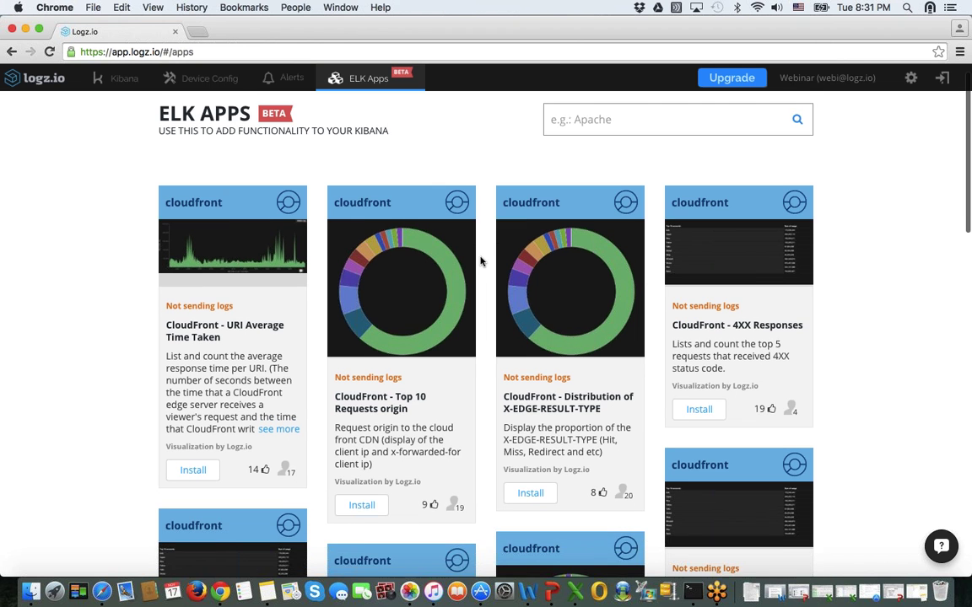
{"action": "scroll", "coordinate": [480, 261], "scroll_direction": "down", "scroll_amount": 3}
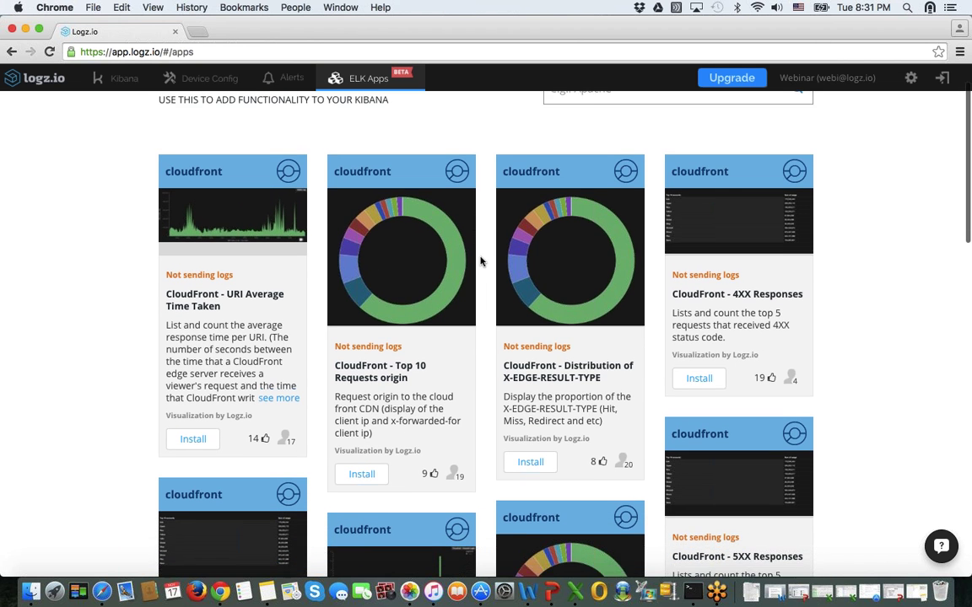
{"action": "scroll", "coordinate": [481, 262], "scroll_direction": "down", "scroll_amount": 15}
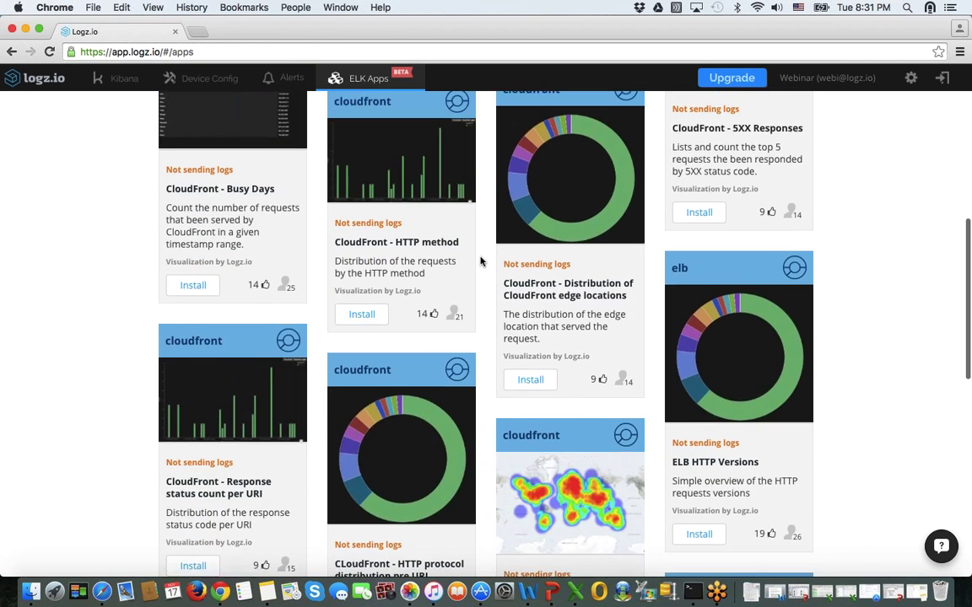
{"action": "scroll", "coordinate": [498, 274], "scroll_direction": "down", "scroll_amount": 8}
{"action": "scroll", "coordinate": [520, 290], "scroll_direction": "down", "scroll_amount": 18}
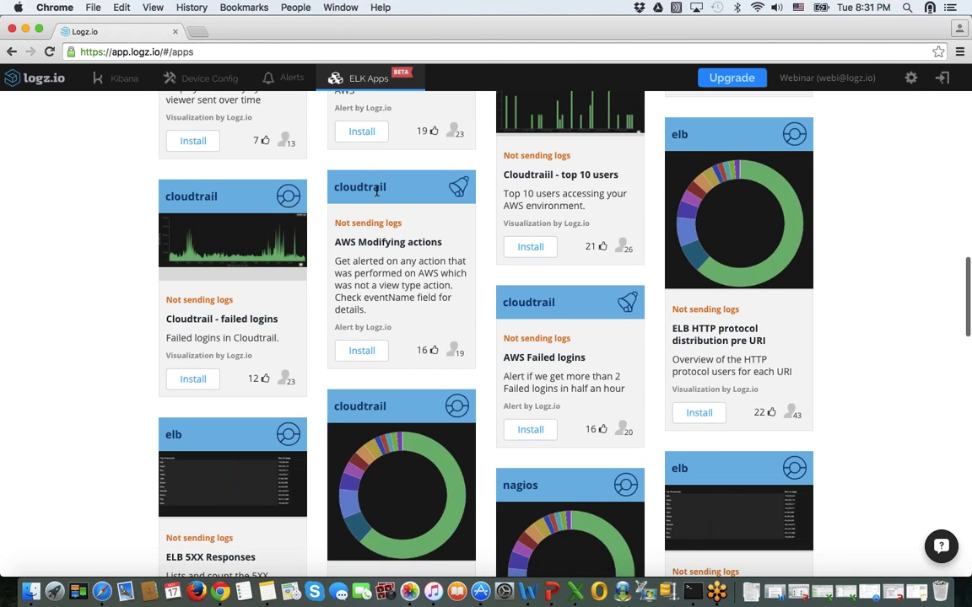
{"action": "scroll", "coordinate": [377, 190], "scroll_direction": "up", "scroll_amount": 3}
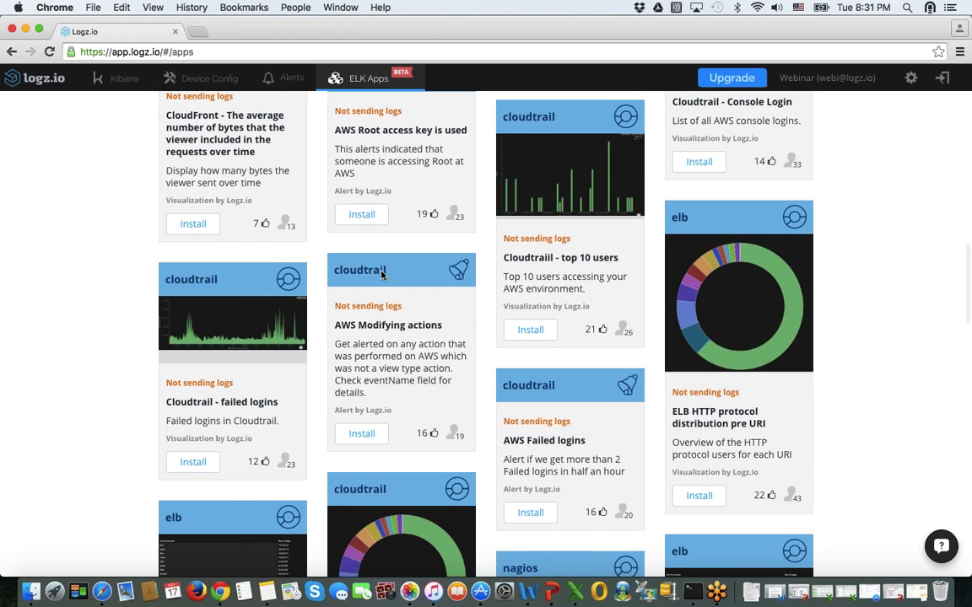
{"action": "scroll", "coordinate": [497, 377], "scroll_direction": "down", "scroll_amount": 4}
{"action": "scroll", "coordinate": [497, 377], "scroll_direction": "down", "scroll_amount": 1}
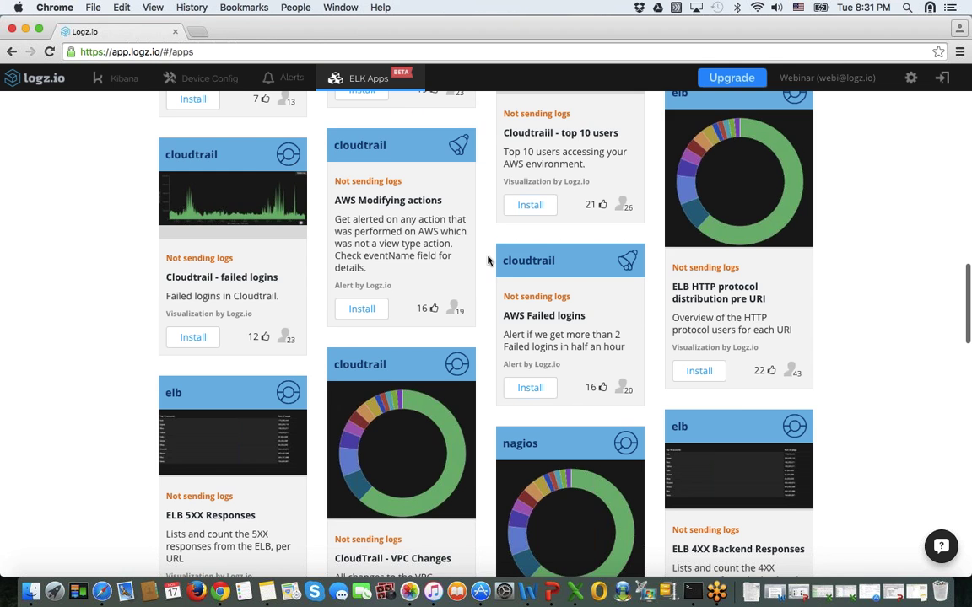
{"action": "scroll", "coordinate": [488, 260], "scroll_direction": "down", "scroll_amount": 15}
{"action": "scroll", "coordinate": [487, 260], "scroll_direction": "down", "scroll_amount": 10}
{"action": "scroll", "coordinate": [488, 261], "scroll_direction": "down", "scroll_amount": 7}
{"action": "scroll", "coordinate": [493, 207], "scroll_direction": "down", "scroll_amount": 11}
{"action": "scroll", "coordinate": [493, 207], "scroll_direction": "down", "scroll_amount": 20}
{"action": "scroll", "coordinate": [492, 206], "scroll_direction": "down", "scroll_amount": 13}
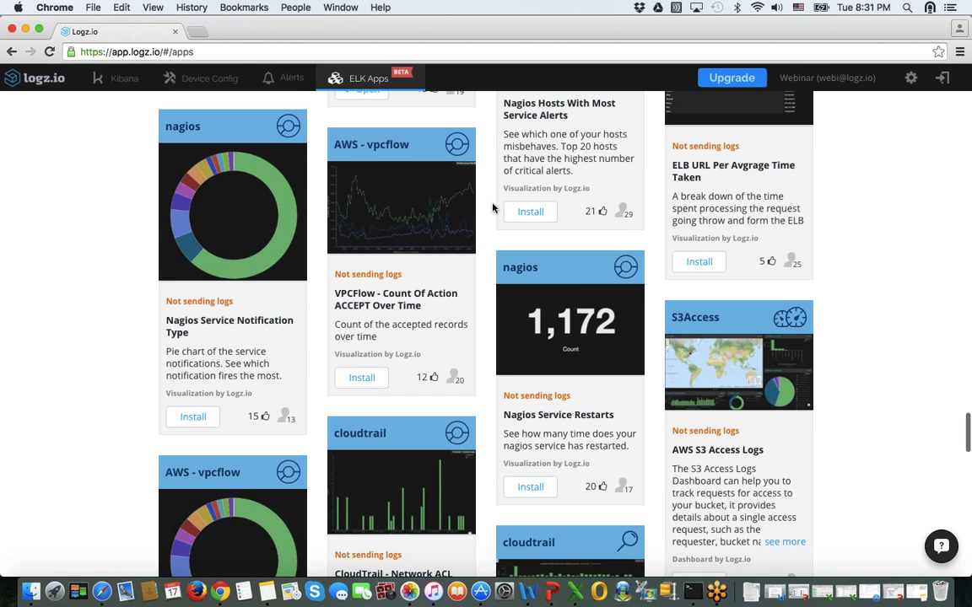
{"action": "scroll", "coordinate": [493, 207], "scroll_direction": "down", "scroll_amount": 10}
{"action": "scroll", "coordinate": [493, 207], "scroll_direction": "down", "scroll_amount": 10}
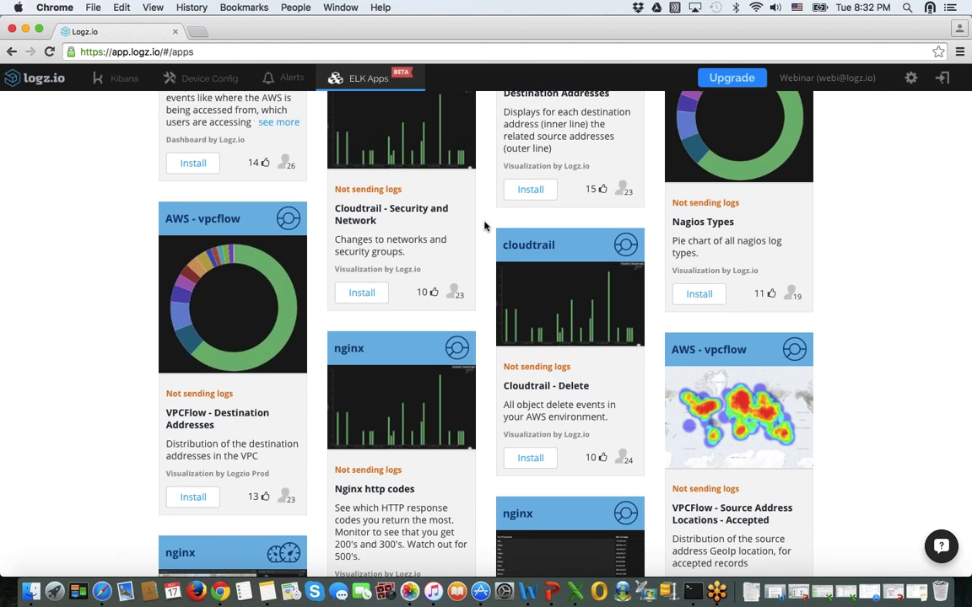
{"action": "scroll", "coordinate": [485, 226], "scroll_direction": "down", "scroll_amount": 10}
{"action": "scroll", "coordinate": [485, 227], "scroll_direction": "up", "scroll_amount": 10}
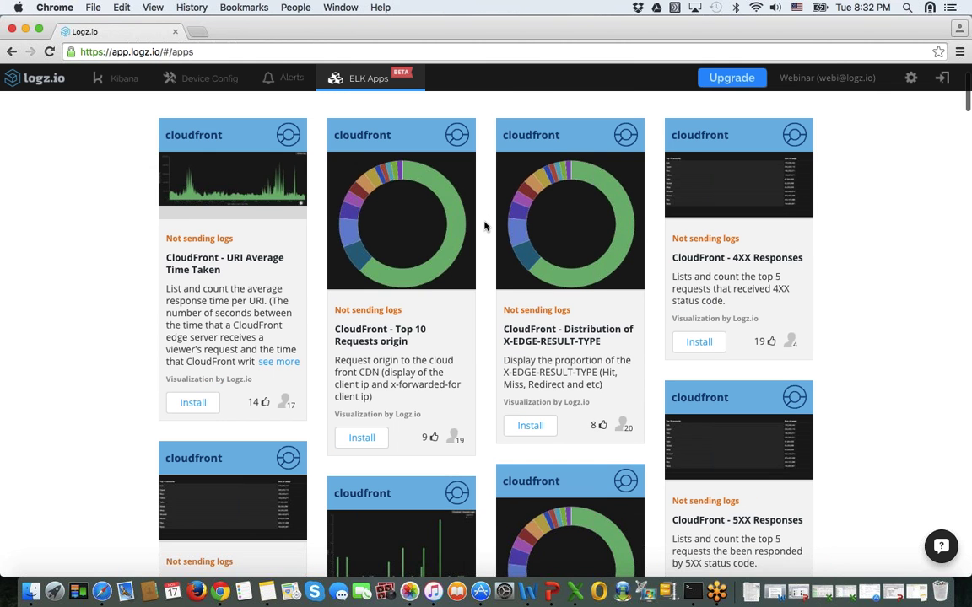
{"action": "scroll", "coordinate": [485, 226], "scroll_direction": "up", "scroll_amount": 2}
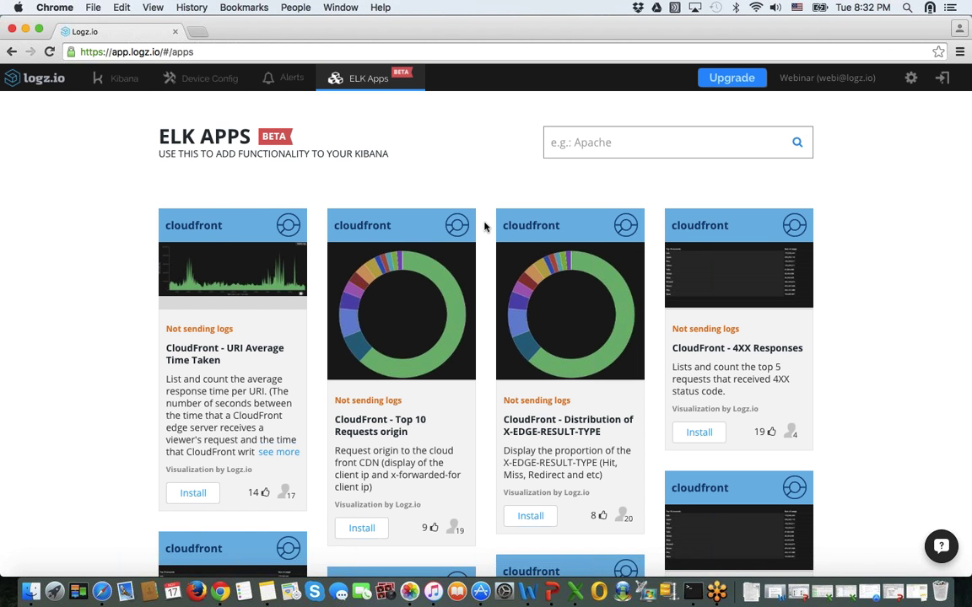
Search the ELK Apps library for "apache" and open the Apache Access By Country visualization
{"action": "left_click", "coordinate": [591, 137]}
{"action": "type", "text": "apache"}
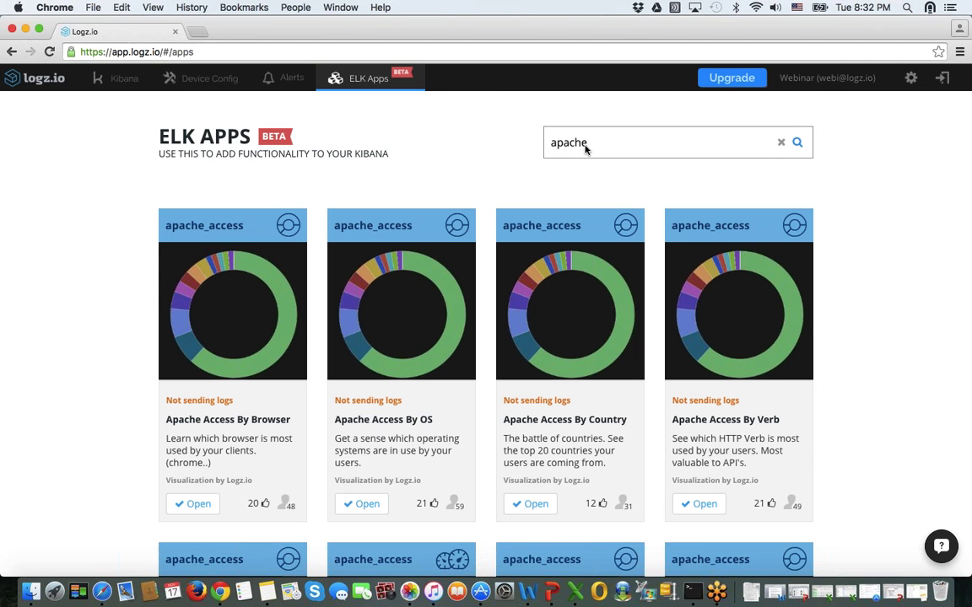
{"action": "scroll", "coordinate": [585, 148], "scroll_direction": "down", "scroll_amount": 5}
{"action": "scroll", "coordinate": [585, 149], "scroll_direction": "down", "scroll_amount": 5}
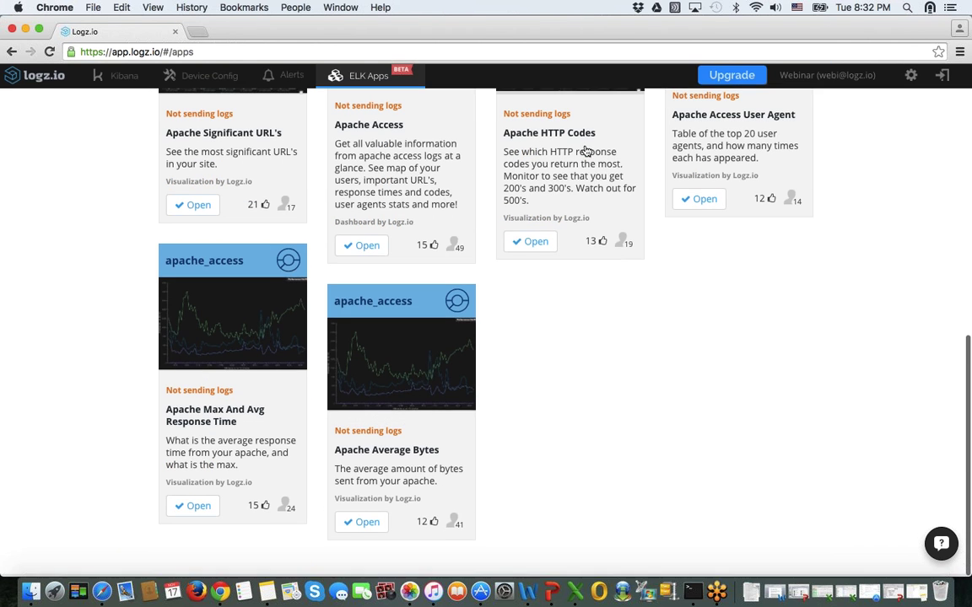
{"action": "scroll", "coordinate": [586, 149], "scroll_direction": "up", "scroll_amount": 3}
{"action": "scroll", "coordinate": [586, 149], "scroll_direction": "up", "scroll_amount": 5}
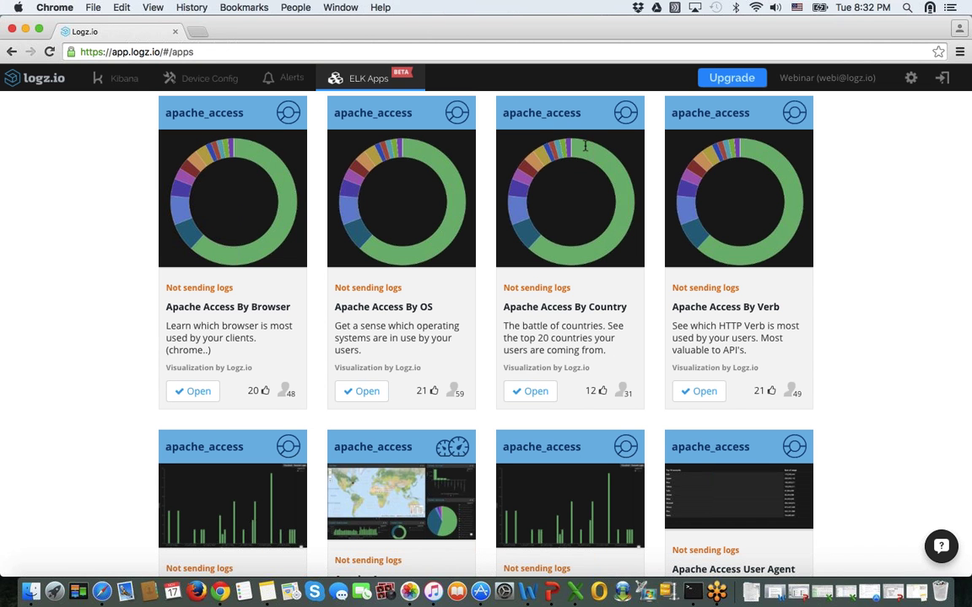
{"action": "left_click", "coordinate": [528, 396]}
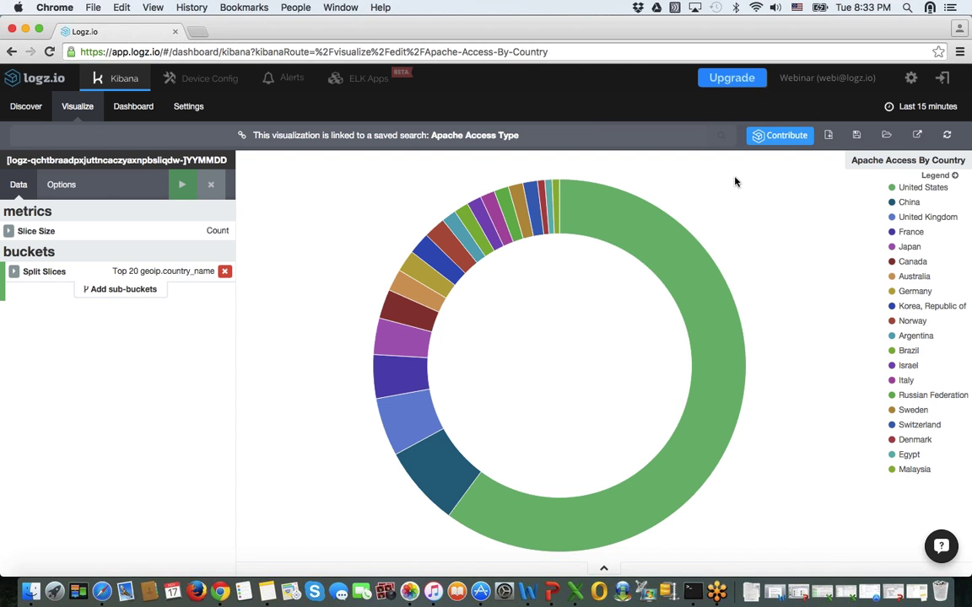
Start a contribution of the Apache Access By Country visualization with apache_access as the product
{"action": "left_click", "coordinate": [26, 107]}
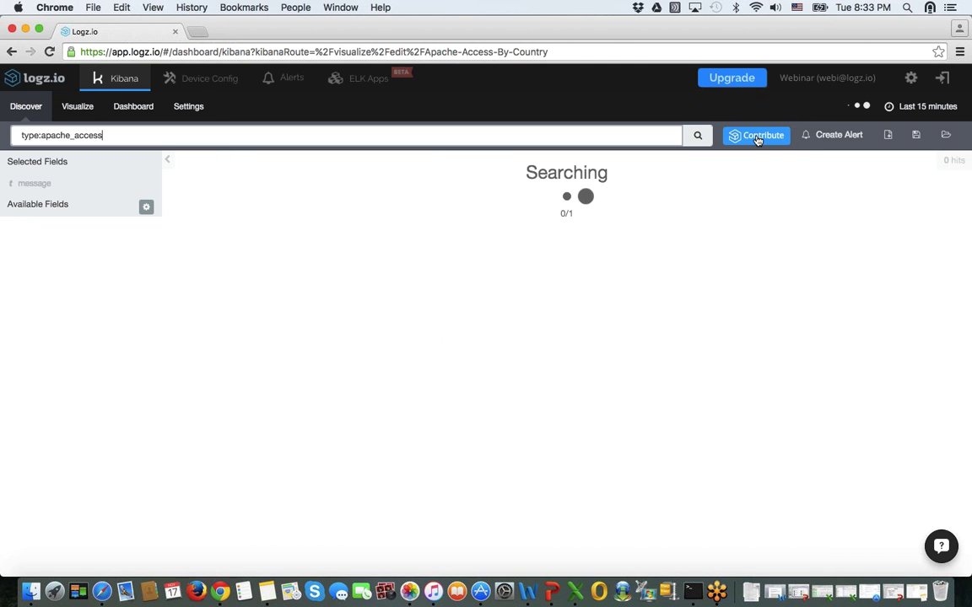
{"action": "left_click", "coordinate": [72, 107]}
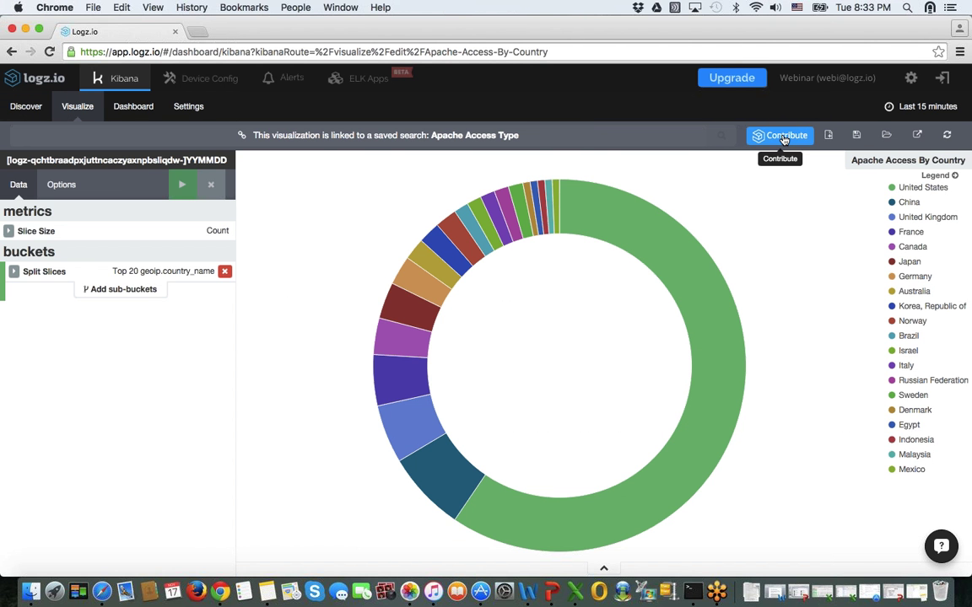
{"action": "left_click", "coordinate": [784, 136]}
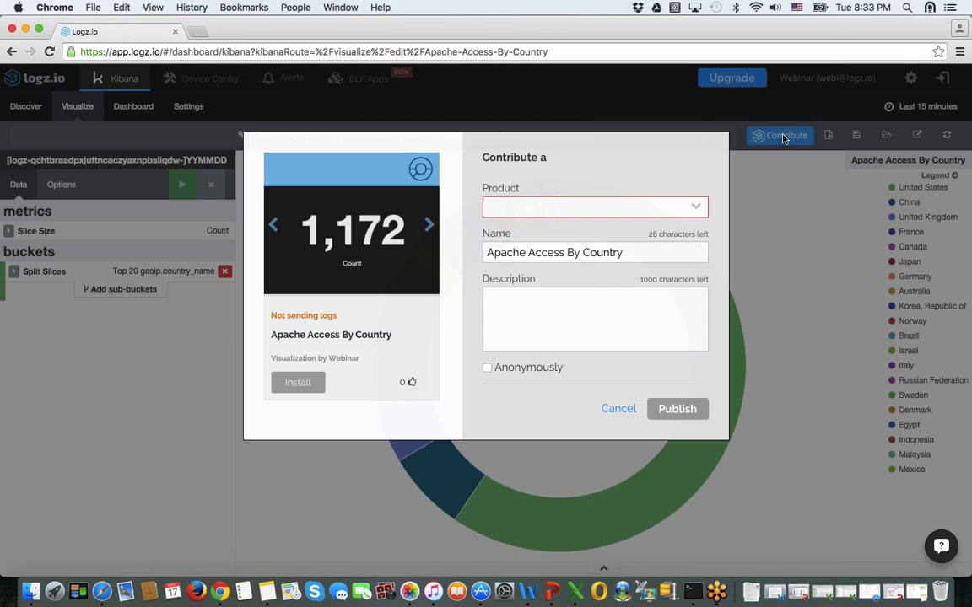
{"action": "left_click", "coordinate": [639, 211]}
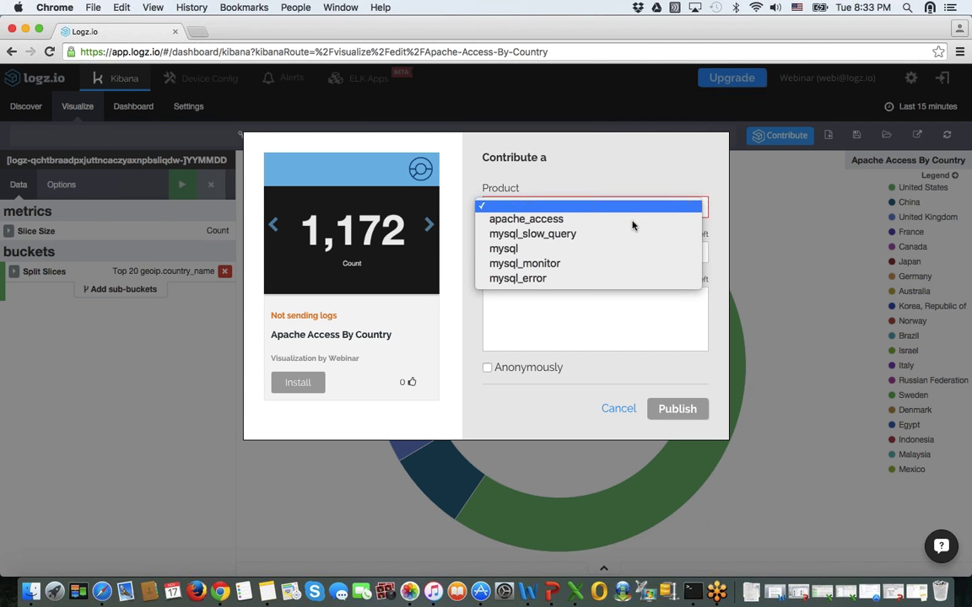
{"action": "left_click", "coordinate": [632, 221]}
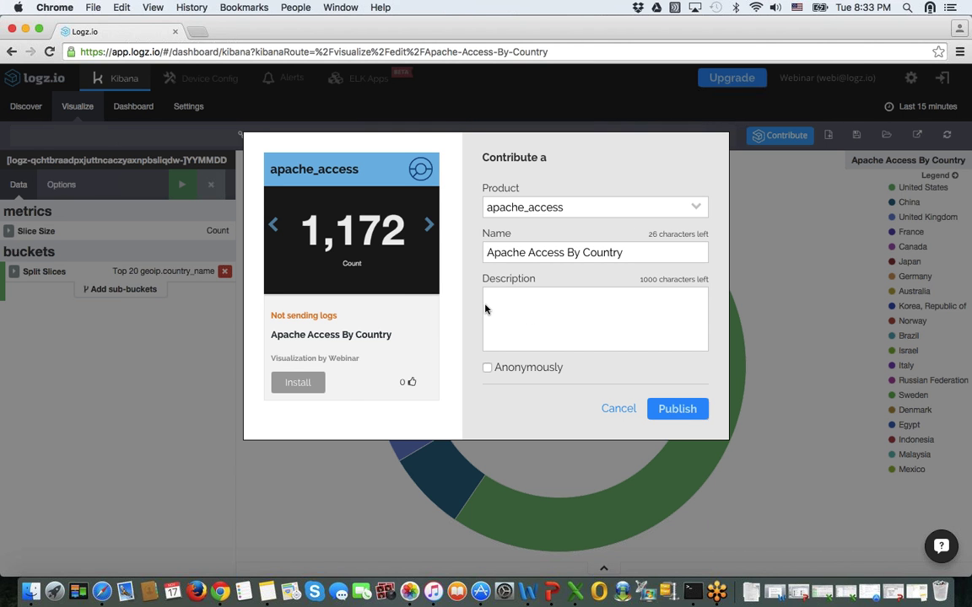
Go through the preview images for the contribution, try the anonymous option, and cancel without publishing
{"action": "left_click", "coordinate": [429, 226]}
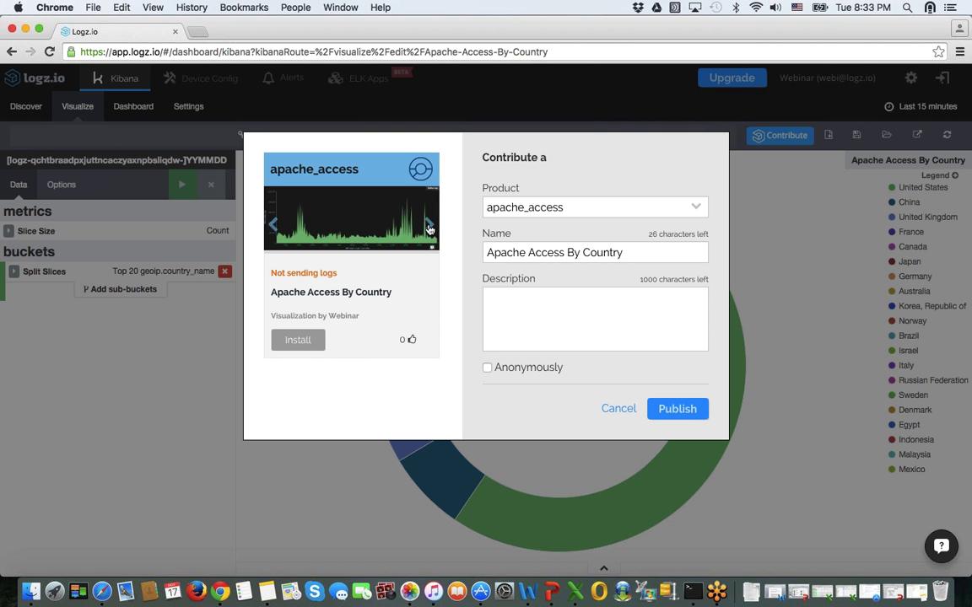
{"action": "left_click", "coordinate": [430, 229]}
{"action": "left_click", "coordinate": [430, 229]}
{"action": "left_click", "coordinate": [429, 229]}
{"action": "left_click", "coordinate": [429, 229]}
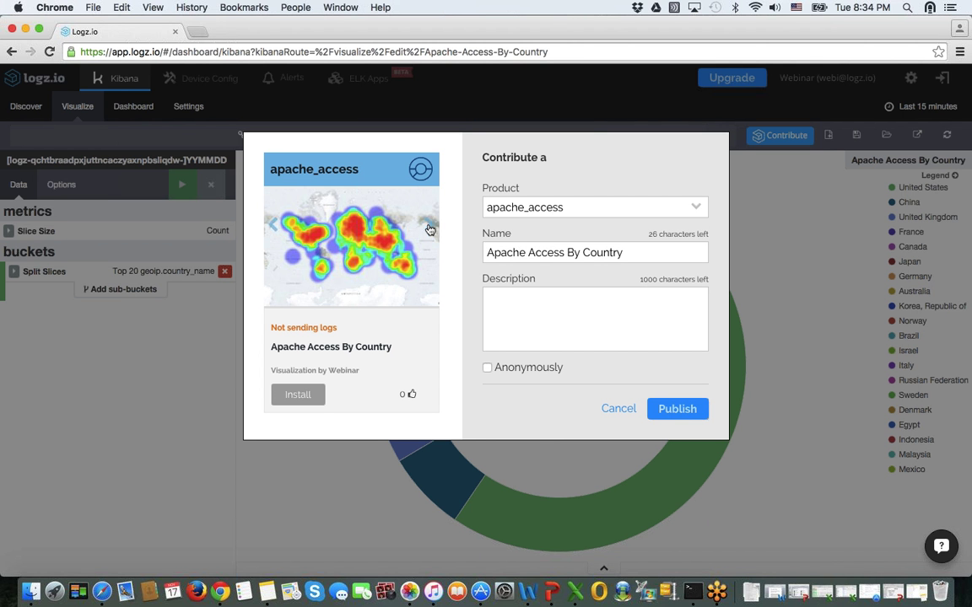
{"action": "left_click", "coordinate": [430, 226]}
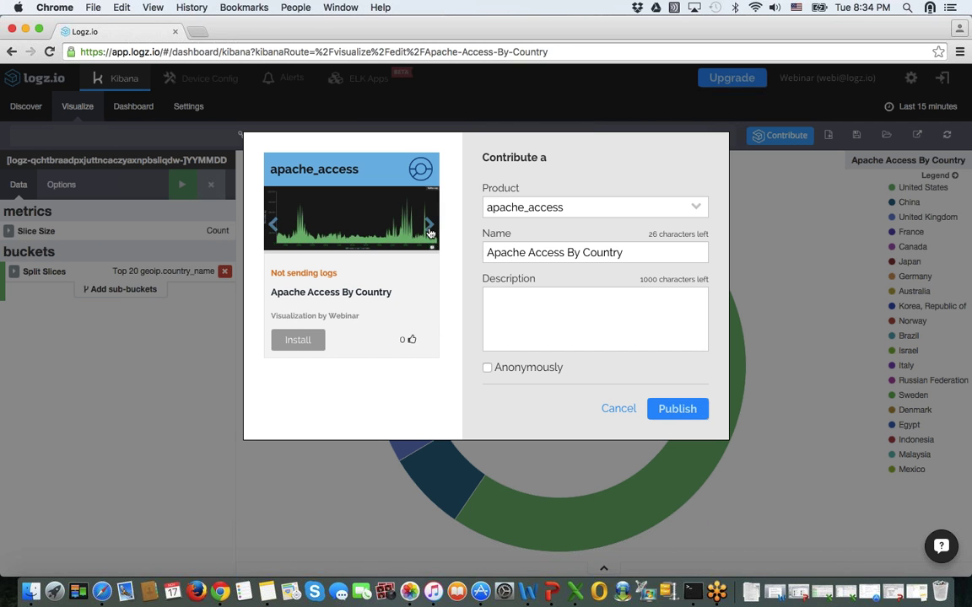
{"action": "left_click", "coordinate": [487, 370]}
{"action": "left_click", "coordinate": [621, 413]}
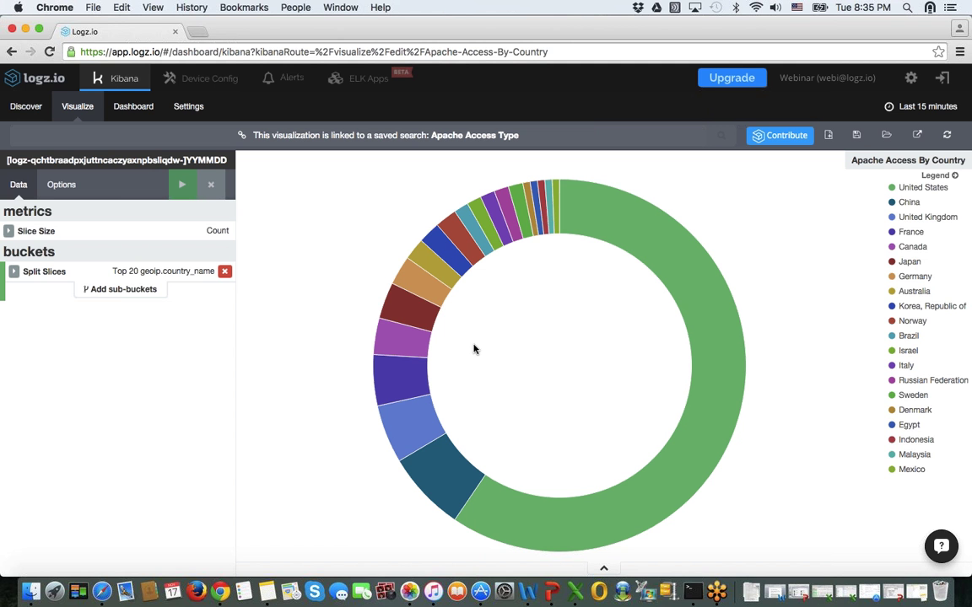
Install the CloudFront - Top 10 Requests origin visualization from the ELK Apps library, adding it without shipping logs first
{"action": "mouse_move", "coordinate": [415, 312]}
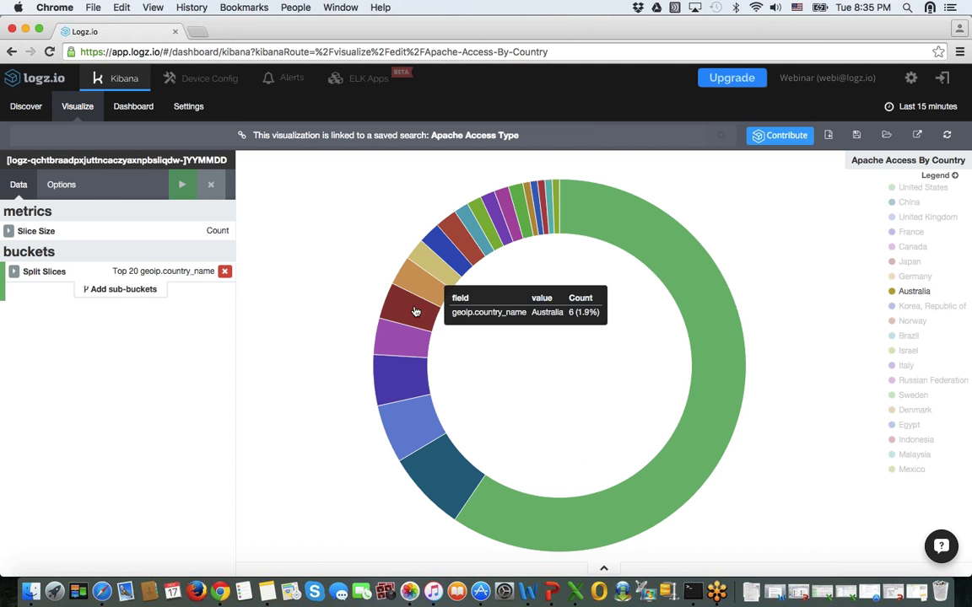
{"action": "left_click", "coordinate": [365, 79]}
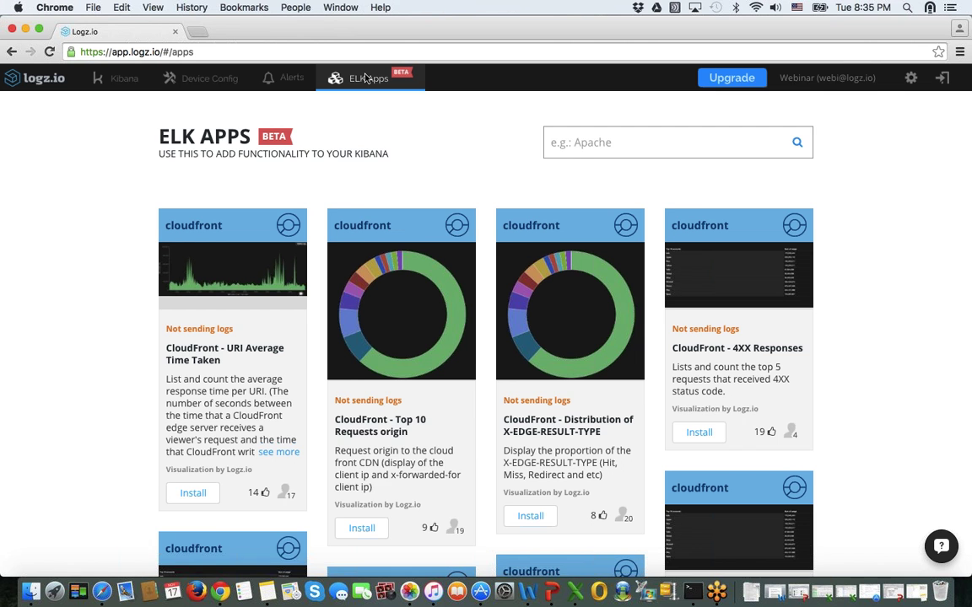
{"action": "scroll", "coordinate": [371, 224], "scroll_direction": "down", "scroll_amount": 3}
{"action": "scroll", "coordinate": [371, 223], "scroll_direction": "up", "scroll_amount": 2}
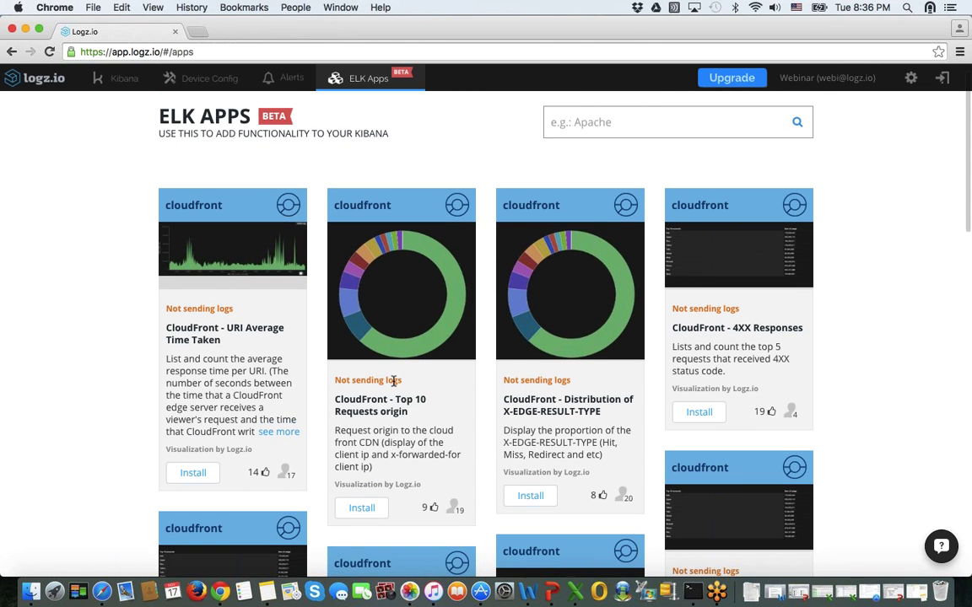
{"action": "scroll", "coordinate": [393, 388], "scroll_direction": "down", "scroll_amount": 1}
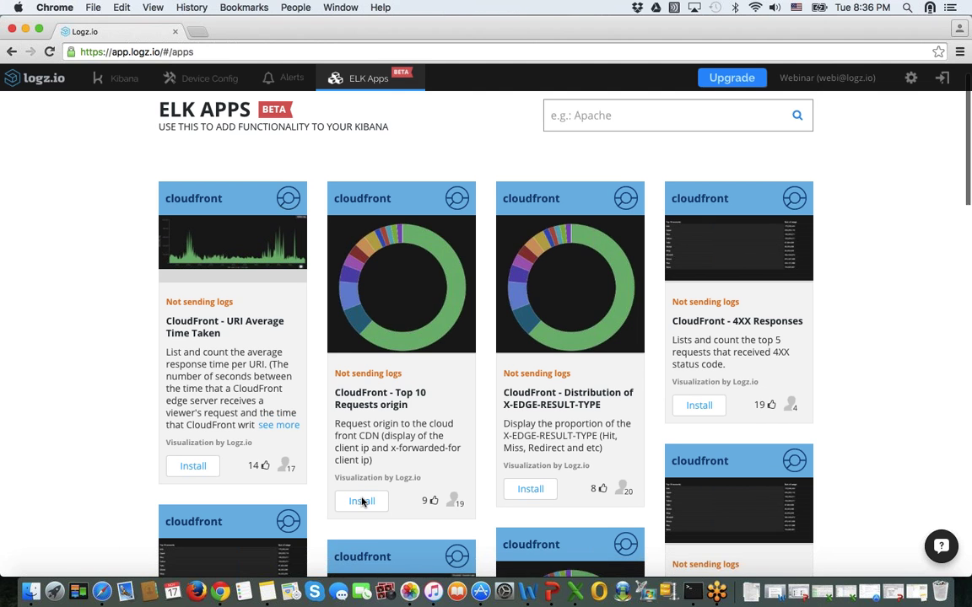
{"action": "left_click", "coordinate": [362, 501]}
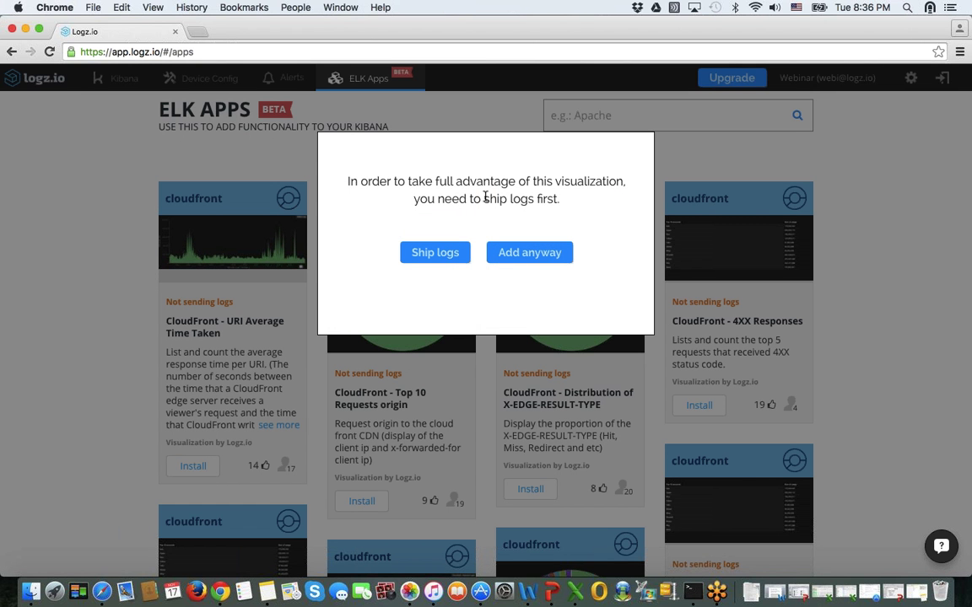
{"action": "left_click", "coordinate": [518, 255]}
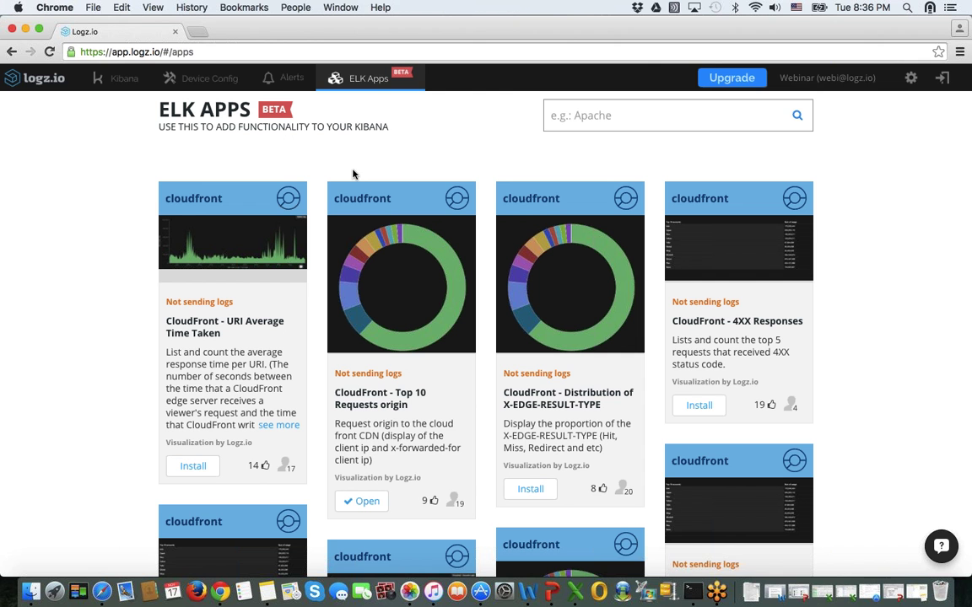
Go back to Kibana and open the list of saved objects in its settings
{"action": "scroll", "coordinate": [321, 315], "scroll_direction": "up", "scroll_amount": 1}
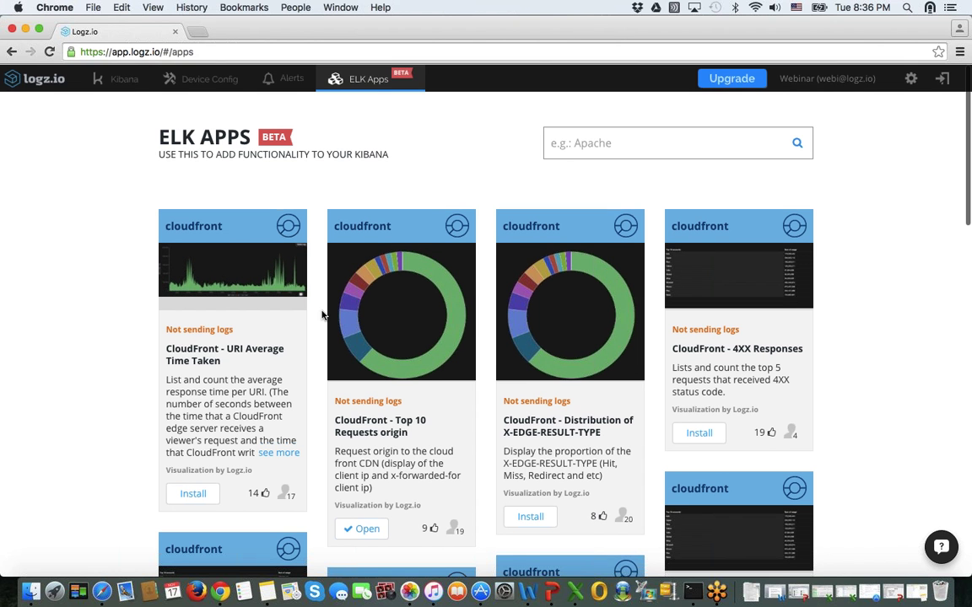
{"action": "left_click", "coordinate": [126, 87]}
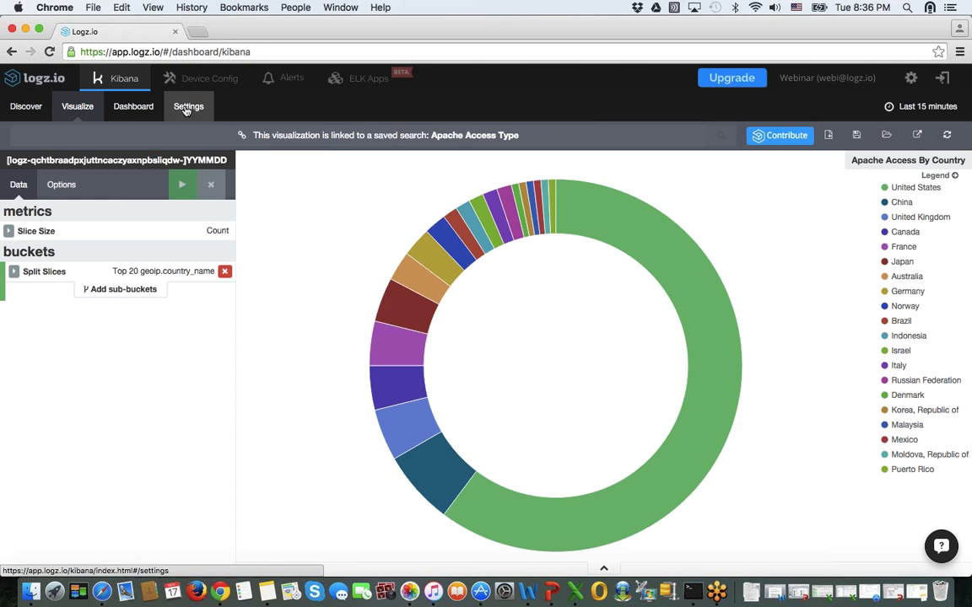
{"action": "left_click", "coordinate": [186, 110]}
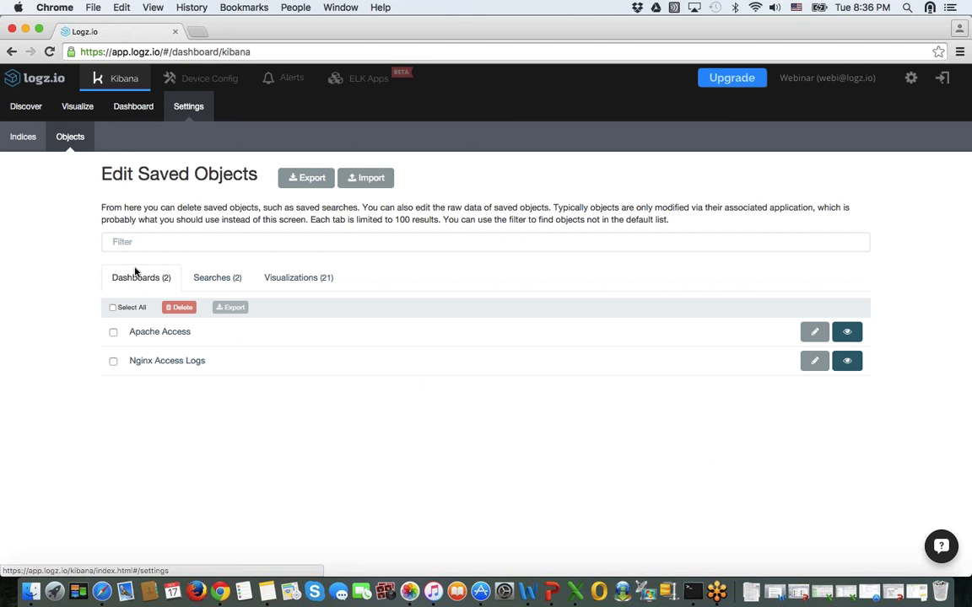
List the saved visualizations and select Apache Access By Browser to show the export, delete and import options
{"action": "left_click", "coordinate": [302, 281]}
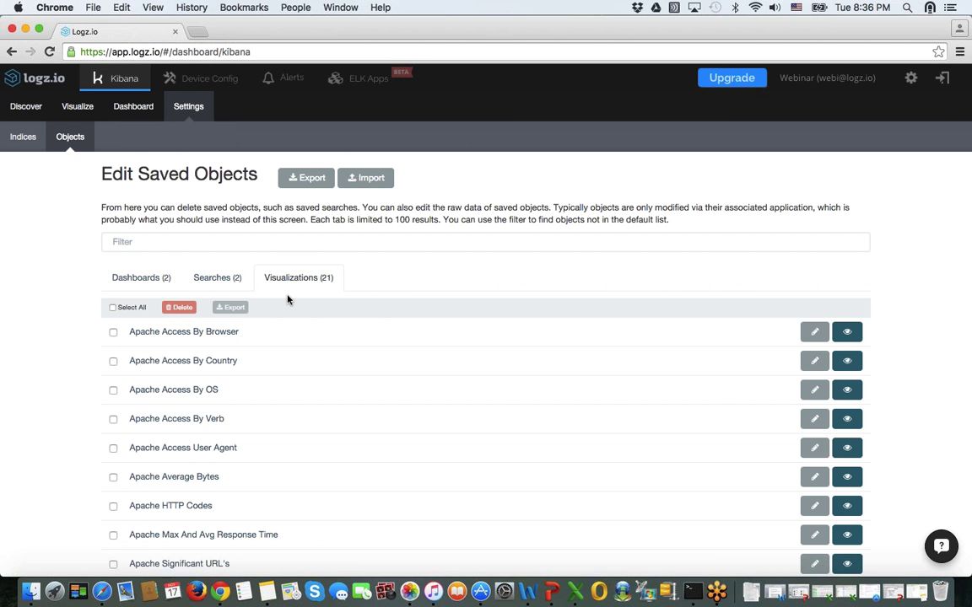
{"action": "scroll", "coordinate": [78, 378], "scroll_direction": "up", "scroll_amount": 3}
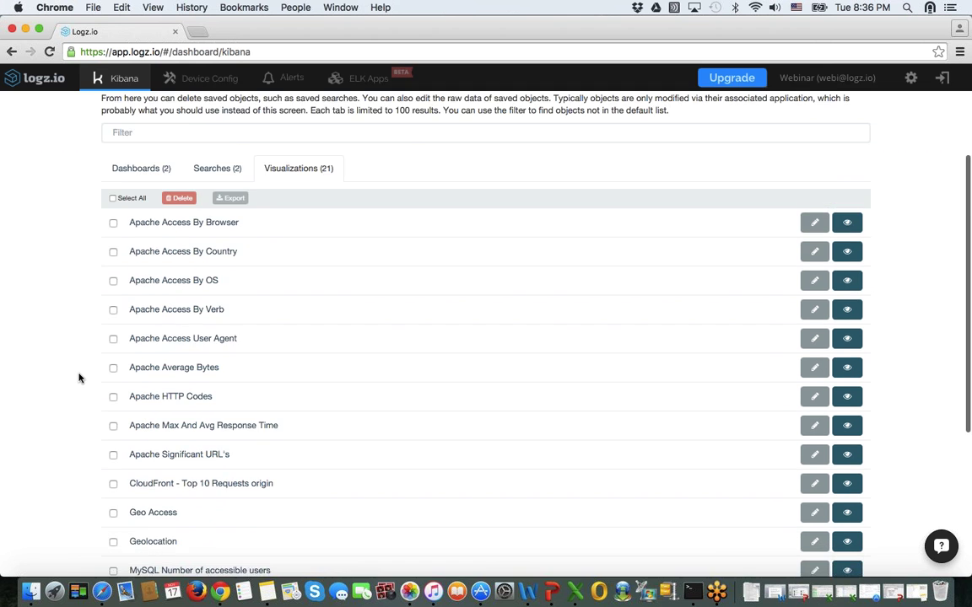
{"action": "scroll", "coordinate": [78, 378], "scroll_direction": "up", "scroll_amount": 2}
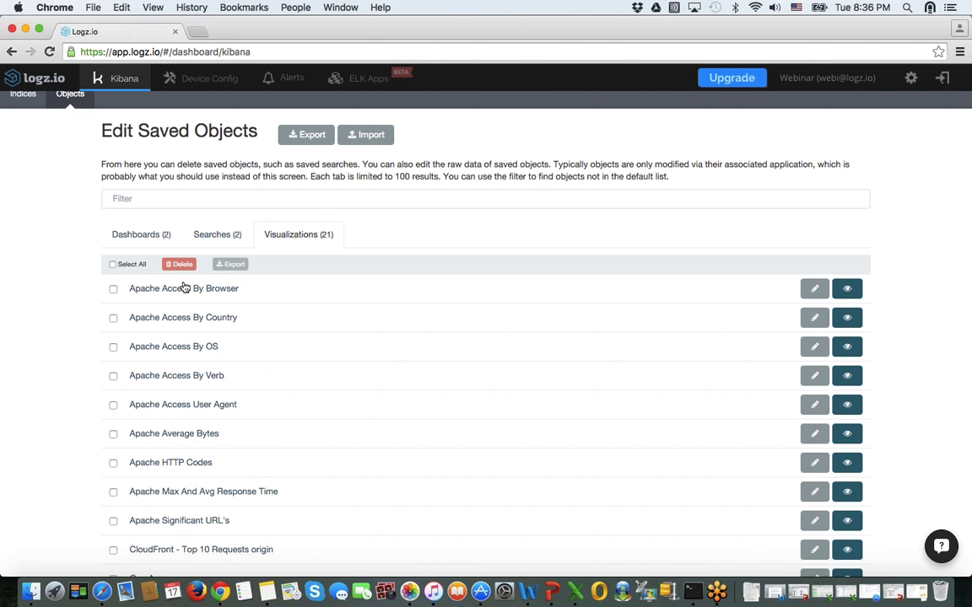
{"action": "left_click", "coordinate": [113, 290]}
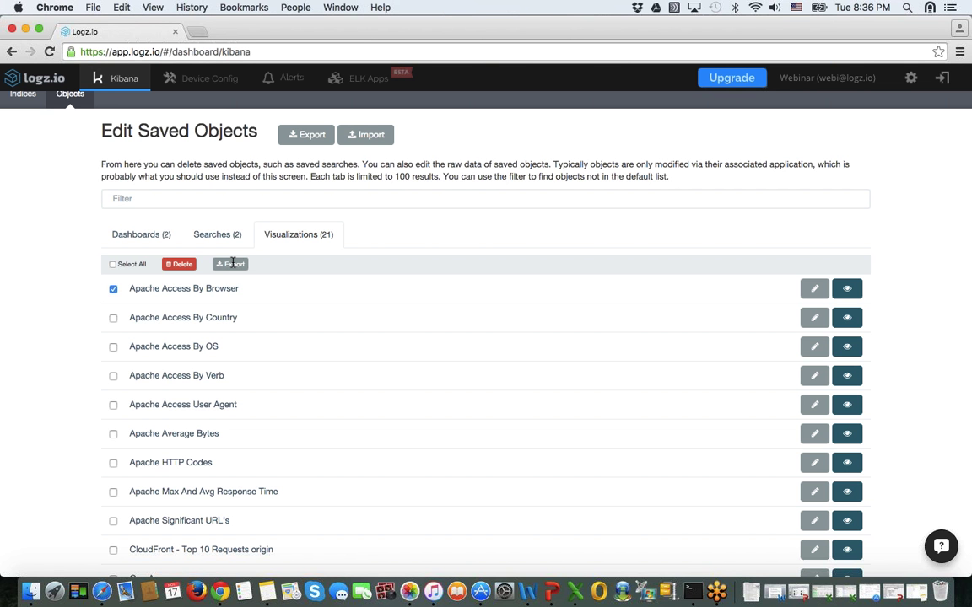
{"action": "left_click", "coordinate": [368, 135]}
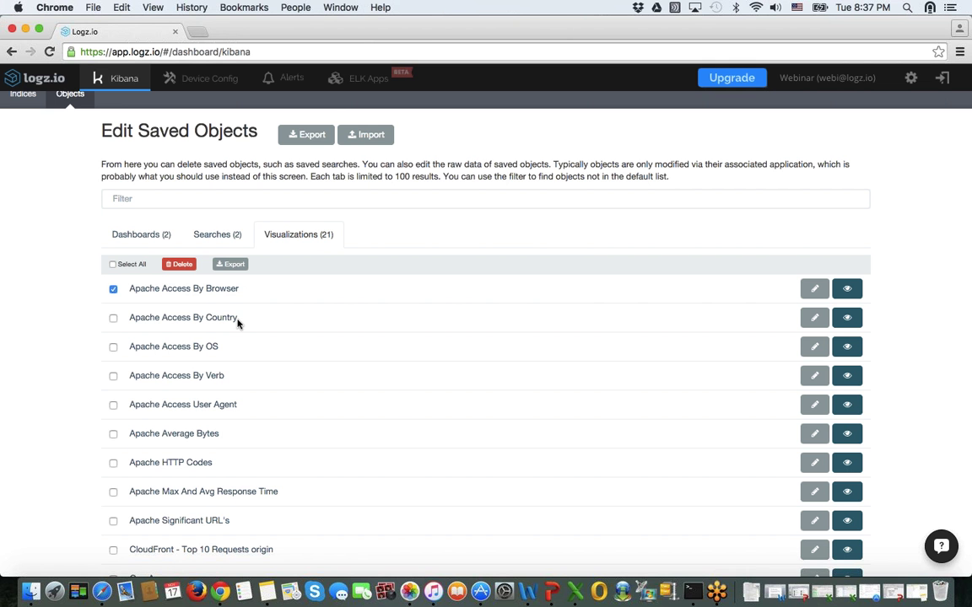
{"action": "scroll", "coordinate": [237, 323], "scroll_direction": "down", "scroll_amount": 1}
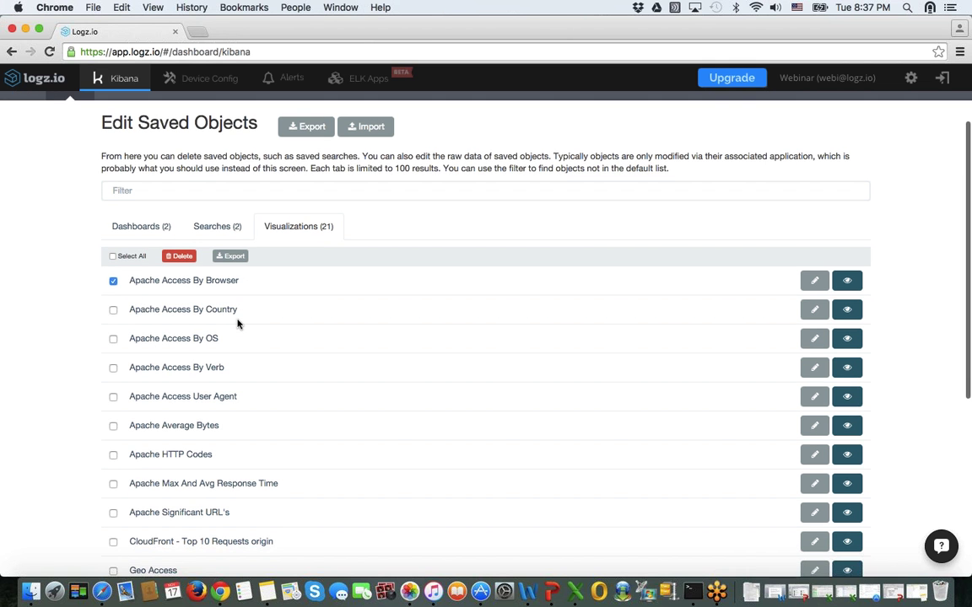
{"action": "scroll", "coordinate": [238, 323], "scroll_direction": "up", "scroll_amount": 2}
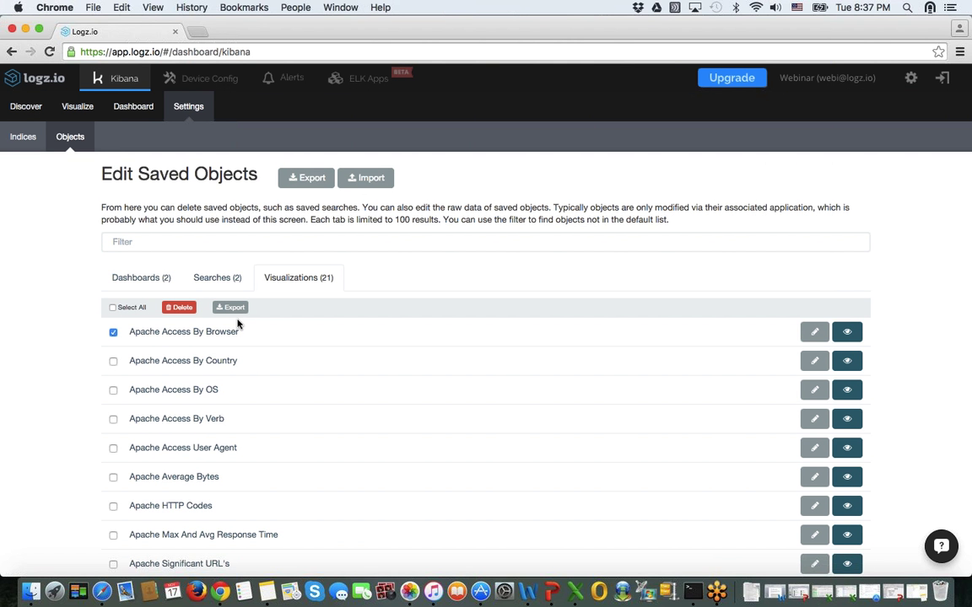
Go through the saved searches and dashboards, select the Apache Access dashboard for export, and clear the selection
{"action": "left_click", "coordinate": [216, 279]}
{"action": "left_click", "coordinate": [143, 280]}
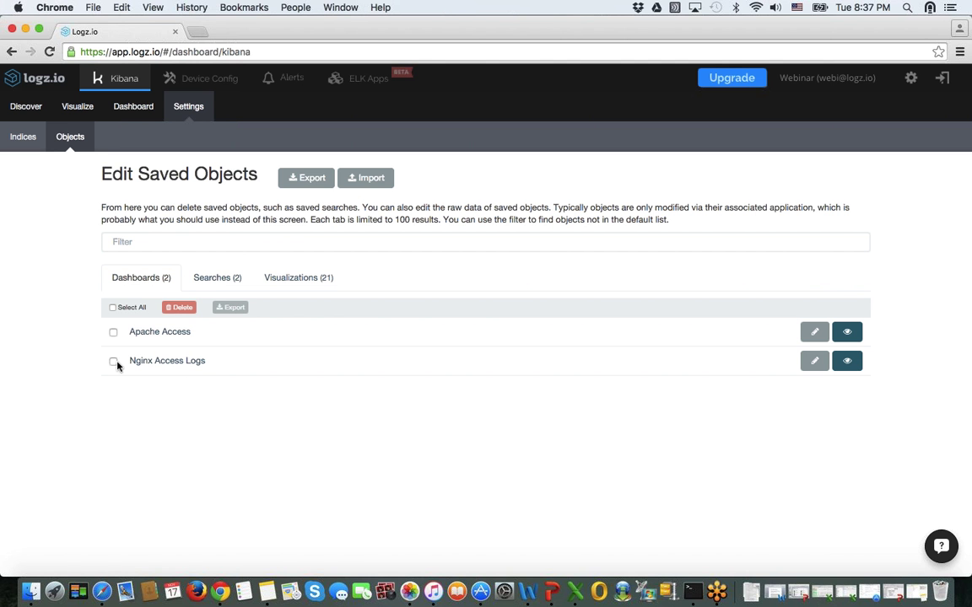
{"action": "left_click", "coordinate": [113, 331]}
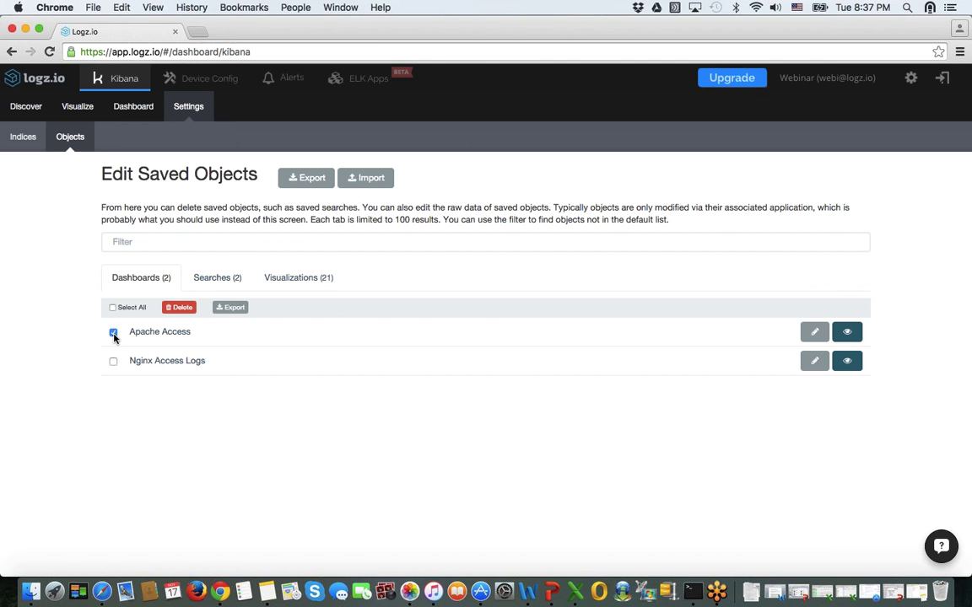
{"action": "left_click", "coordinate": [235, 309]}
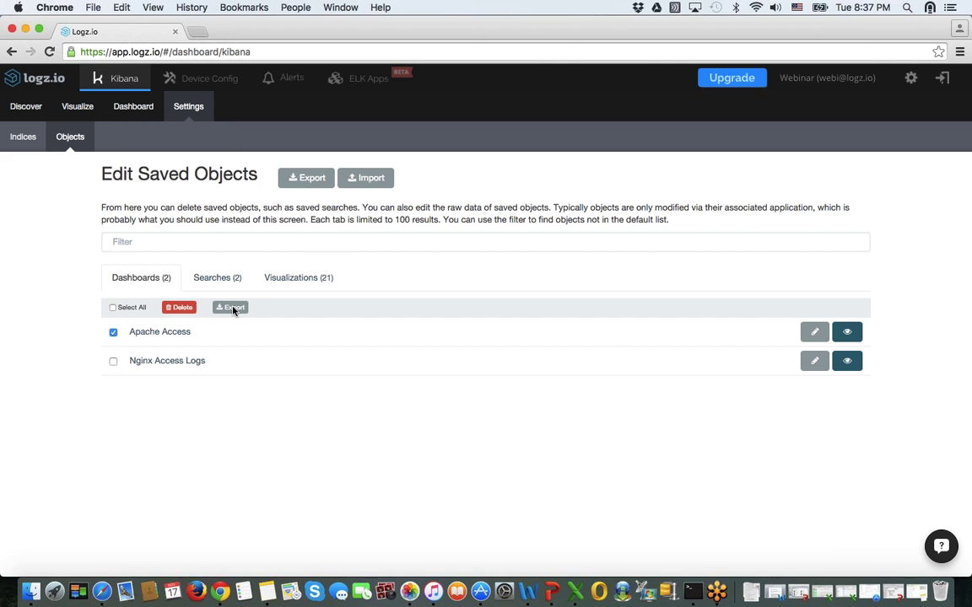
{"action": "left_click", "coordinate": [113, 334]}
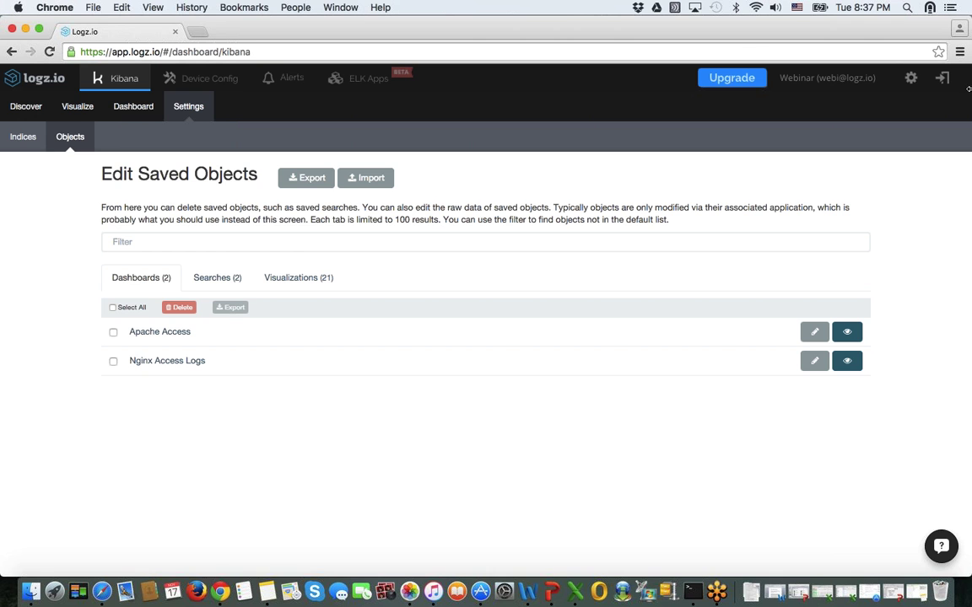
View the theme choices in the account's user settings and return to Kibana without saving
{"action": "left_click", "coordinate": [911, 80]}
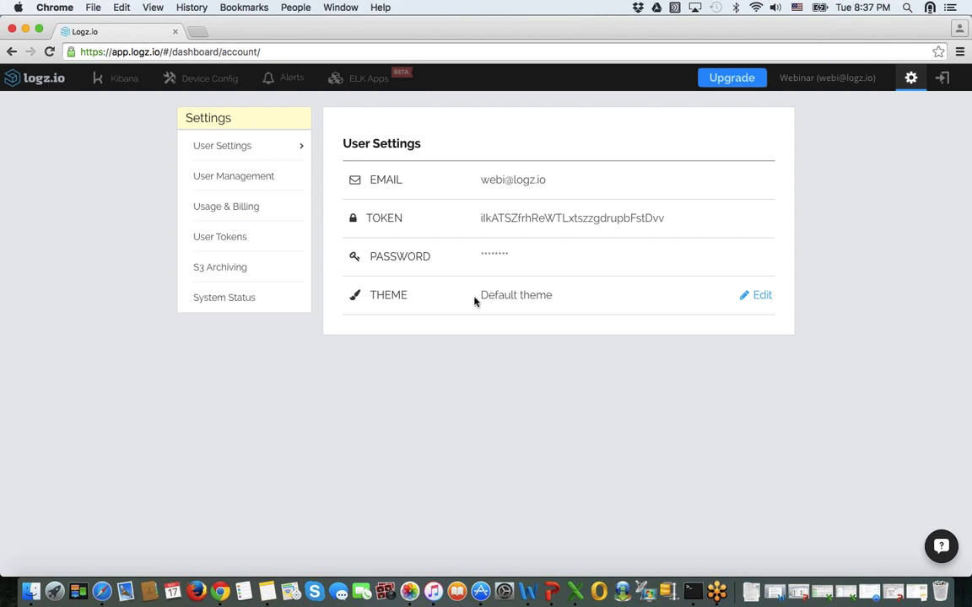
{"action": "left_click", "coordinate": [760, 298]}
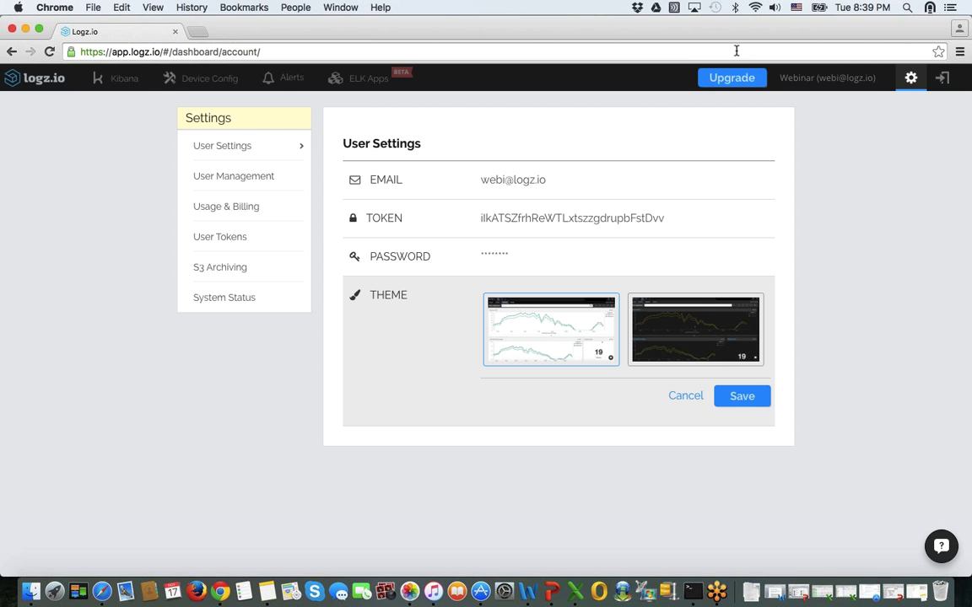
{"action": "left_click", "coordinate": [165, 99]}
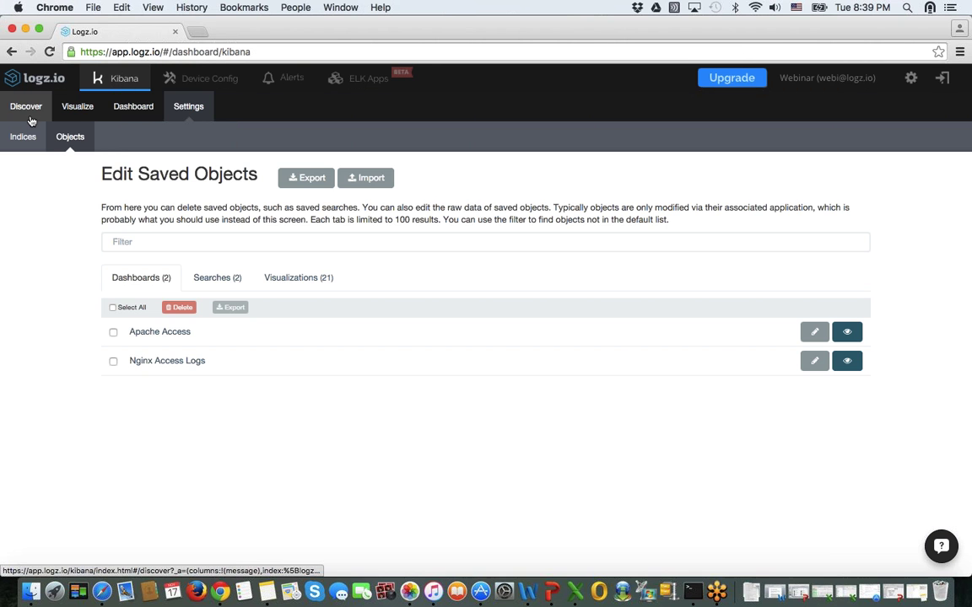
Expand the newest Apache access log entry in Discover and examine its parsed fields
{"action": "left_click", "coordinate": [28, 115]}
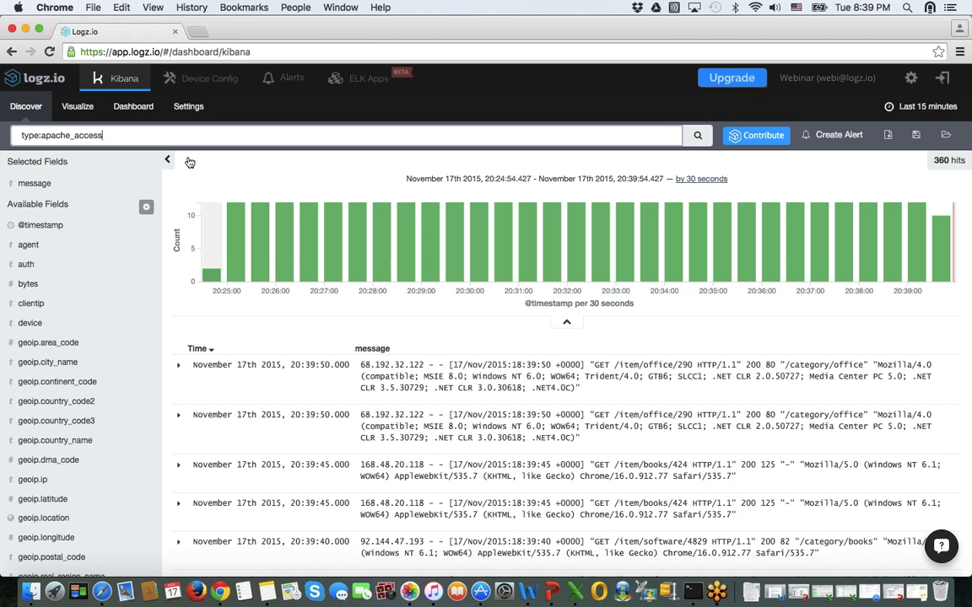
{"action": "left_click", "coordinate": [179, 369]}
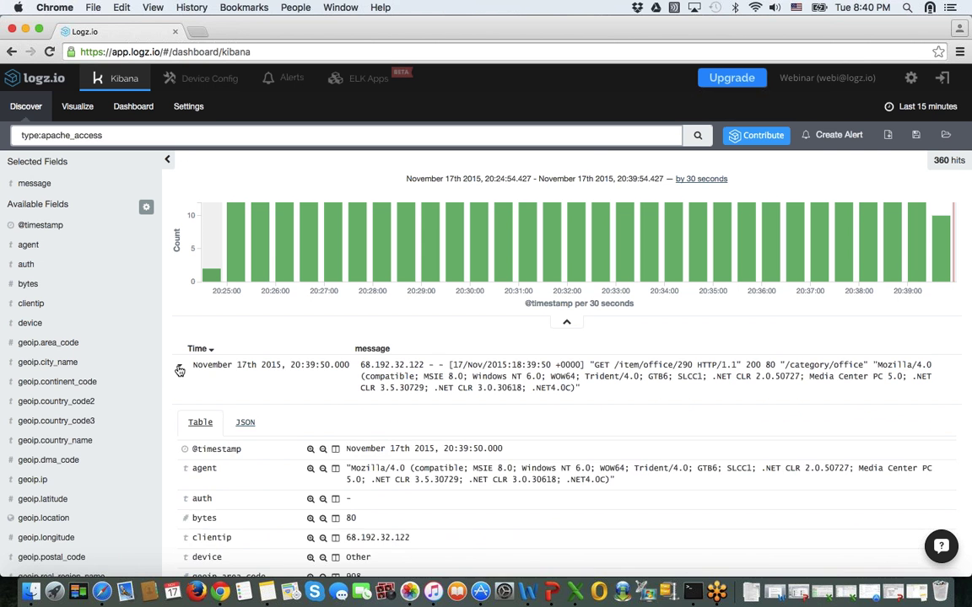
{"action": "scroll", "coordinate": [180, 371], "scroll_direction": "down", "scroll_amount": 6}
{"action": "scroll", "coordinate": [179, 369], "scroll_direction": "down", "scroll_amount": 10}
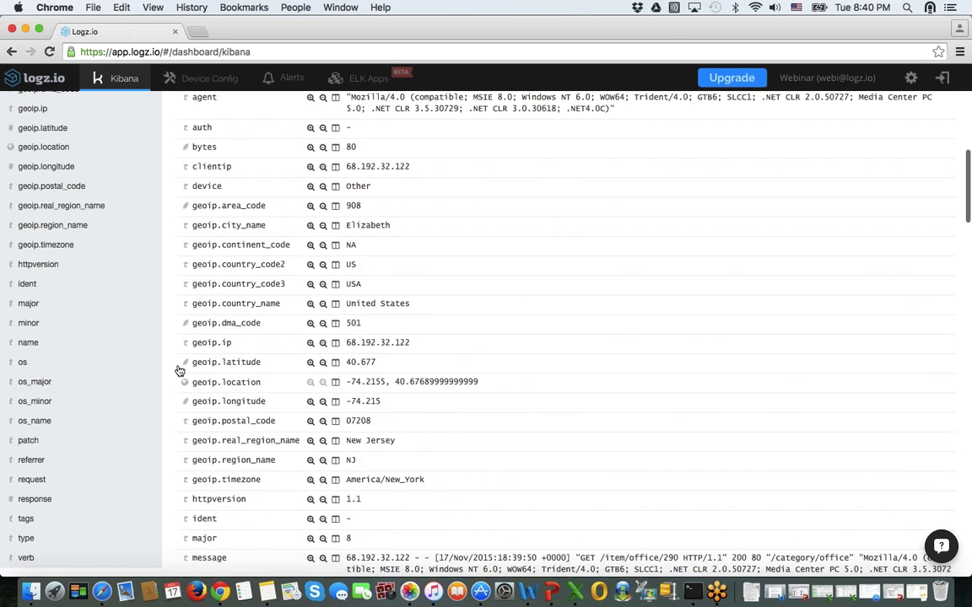
{"action": "scroll", "coordinate": [178, 368], "scroll_direction": "down", "scroll_amount": 3}
{"action": "scroll", "coordinate": [179, 368], "scroll_direction": "up", "scroll_amount": 3}
{"action": "scroll", "coordinate": [179, 371], "scroll_direction": "up", "scroll_amount": 15}
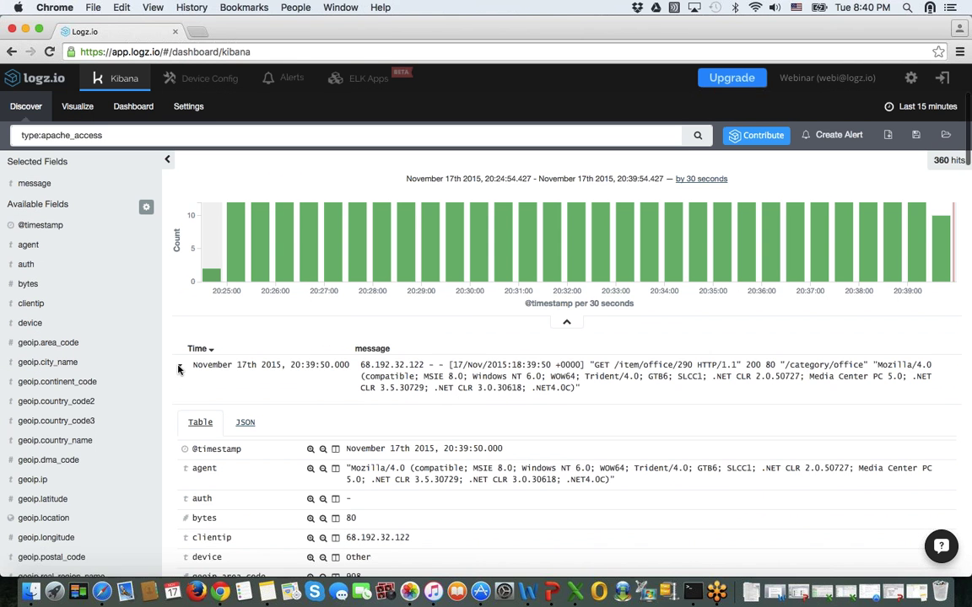
Extend the log query to type:apache_access AND -response:200 and run it
{"action": "type", "text": "AND response"}
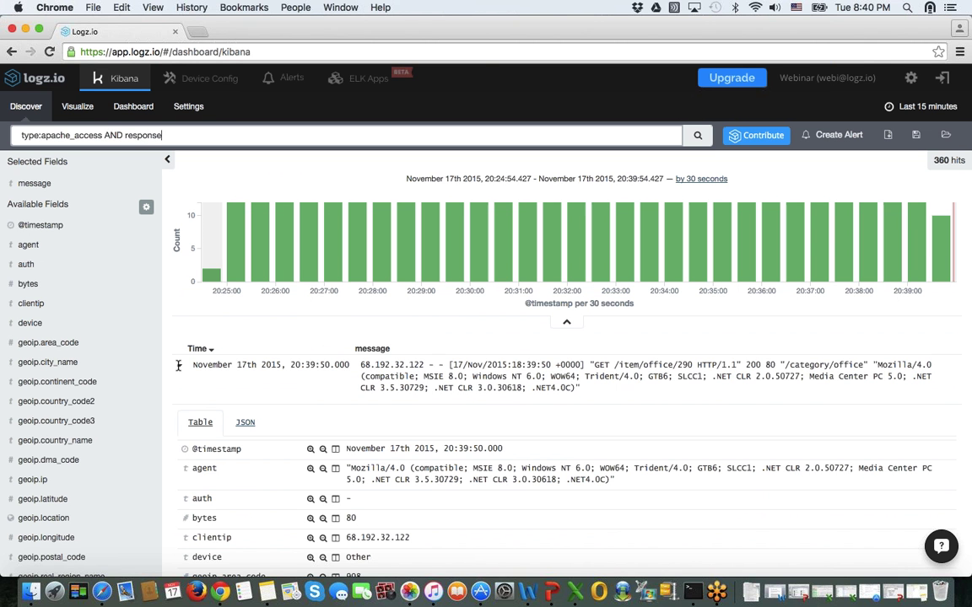
{"action": "type", "text": ":2-0-0"}
{"action": "key", "text": "BackSpace"}
{"action": "key", "text": "BackSpace"}
{"action": "key", "text": "BackSpace"}
{"action": "key", "text": "BackSpace"}
{"action": "type", "text": "00"}
{"action": "key", "text": "alt+Left"}
{"action": "key", "text": "alt+Left"}
{"action": "type", "text": "-"}
{"action": "key", "text": "Return"}
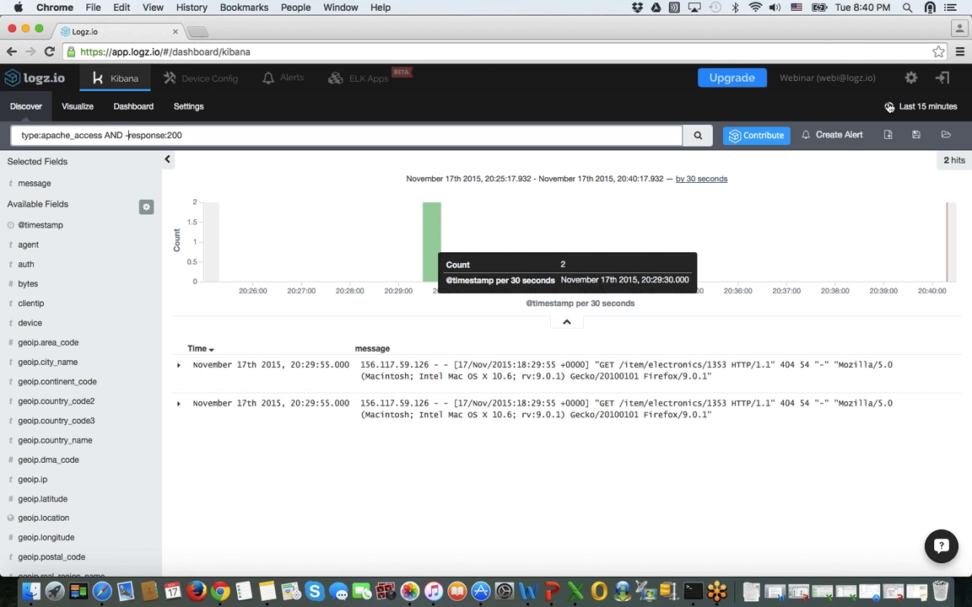
Start an alert from the current query and name it "Too many error in my nginx"
{"action": "left_click", "coordinate": [832, 137]}
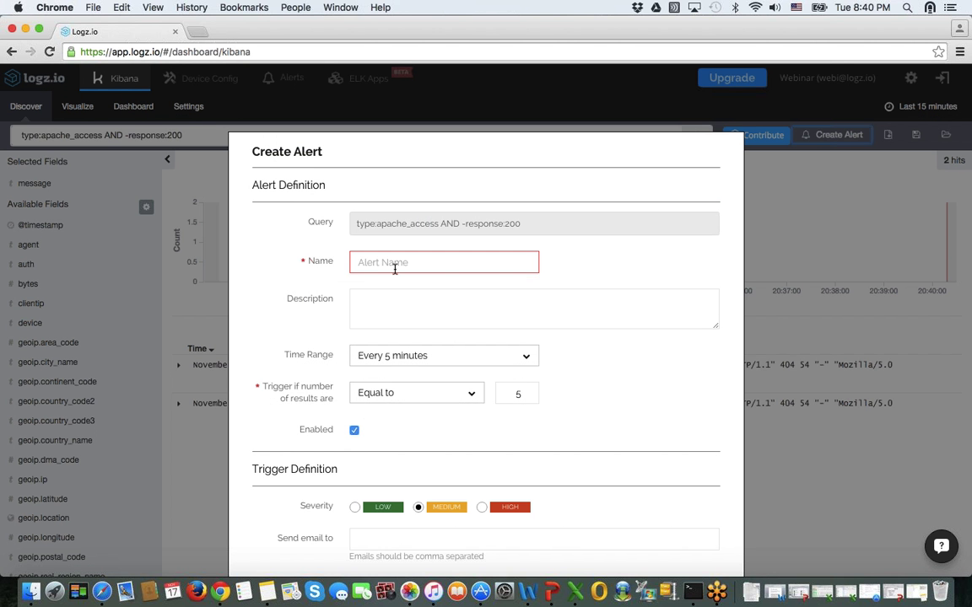
{"action": "left_click", "coordinate": [394, 264]}
{"action": "type", "text": "Too m"}
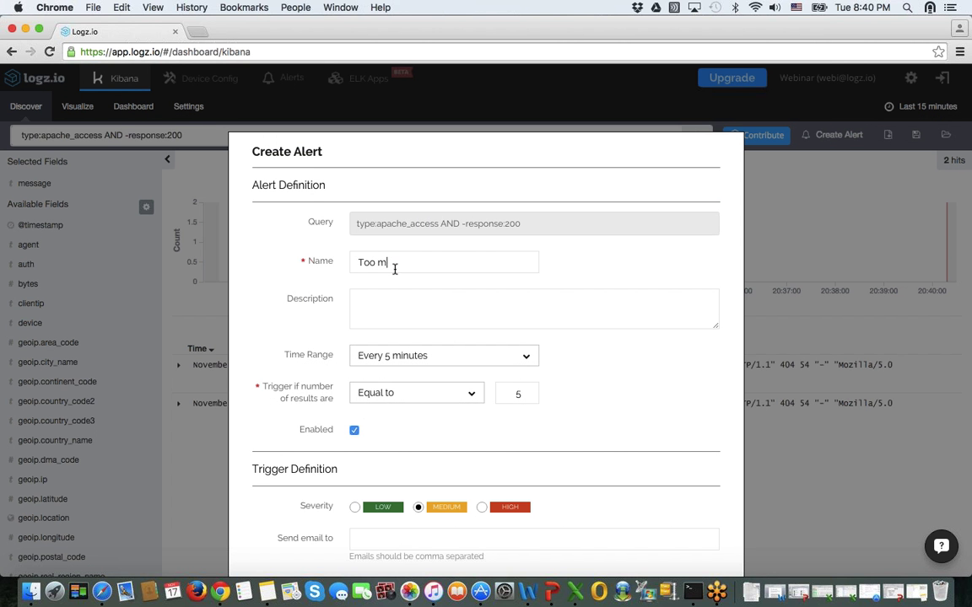
{"action": "type", "text": "any error in my nginx"}
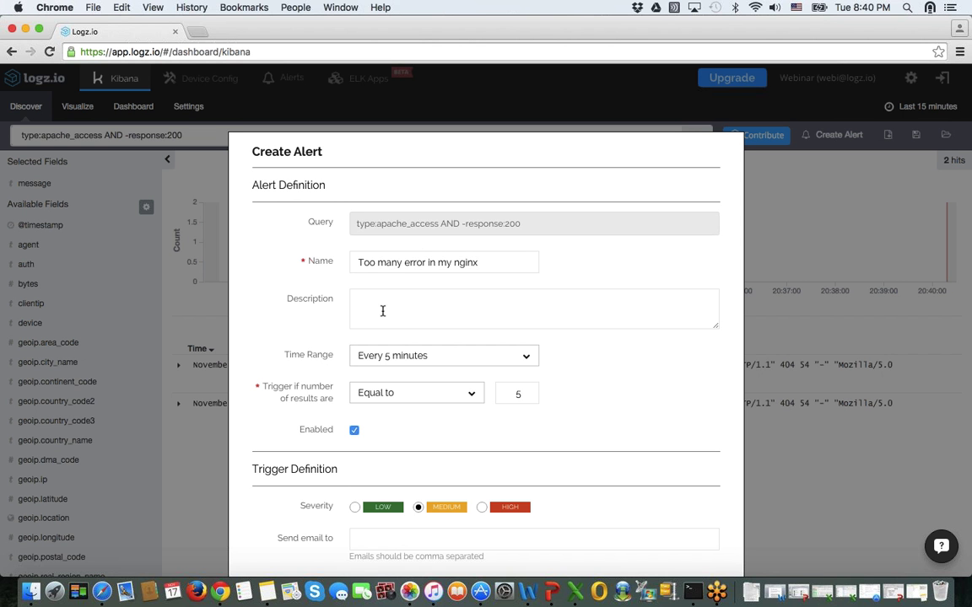
Set the alert's time range to every hour and its trigger to greater than or equals 10 results
{"action": "left_click", "coordinate": [388, 355]}
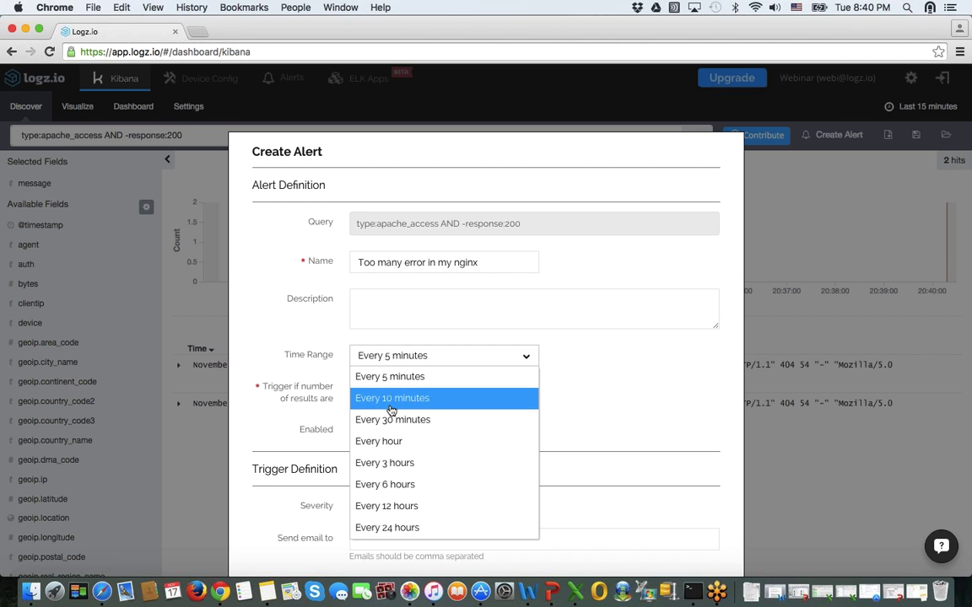
{"action": "left_click", "coordinate": [385, 441]}
{"action": "left_click", "coordinate": [386, 393]}
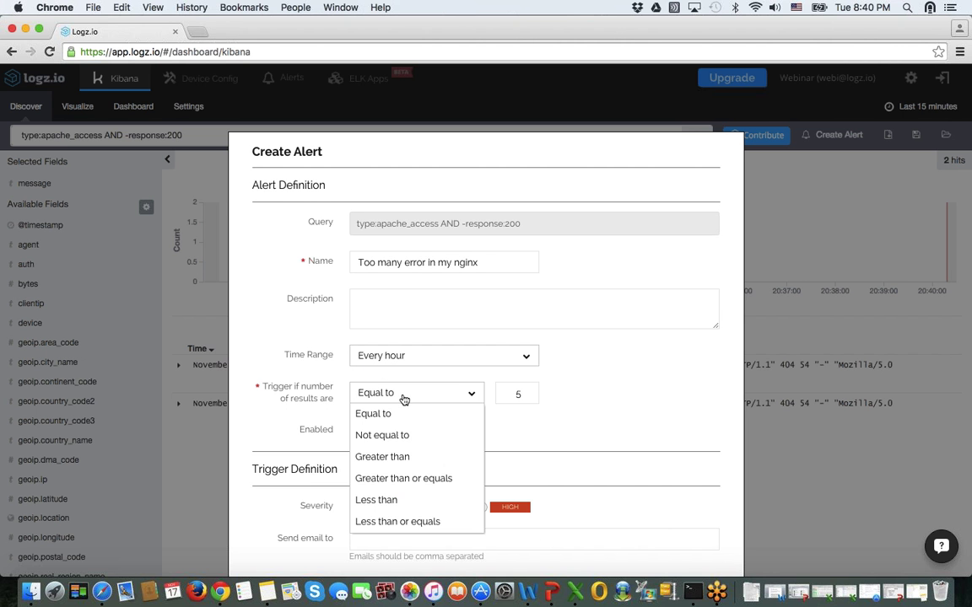
{"action": "left_click", "coordinate": [405, 480]}
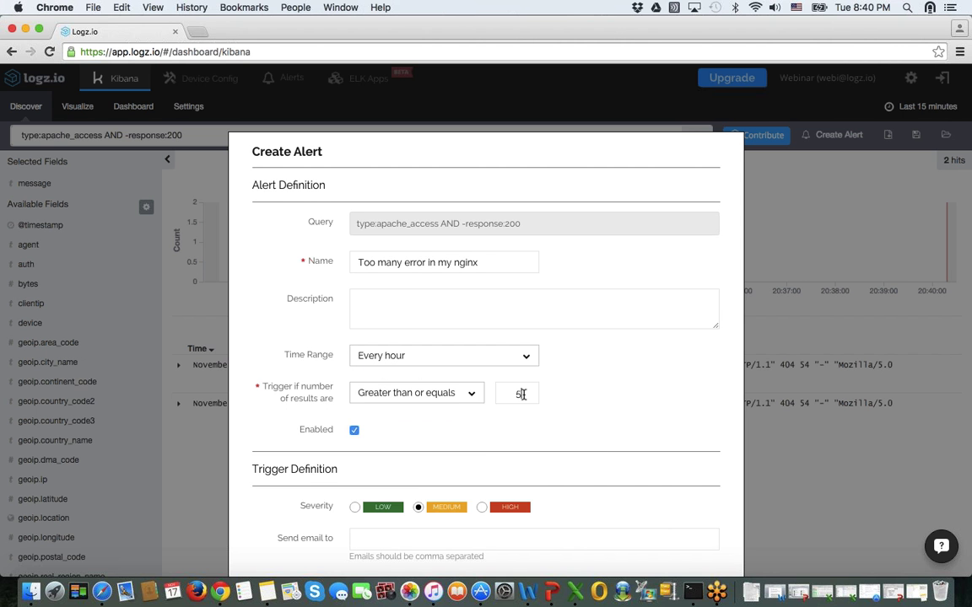
{"action": "type", "text": "10"}
Review the alert's severity, e-mail and suppression settings and cancel the alert without saving
{"action": "scroll", "coordinate": [482, 401], "scroll_direction": "down", "scroll_amount": 1}
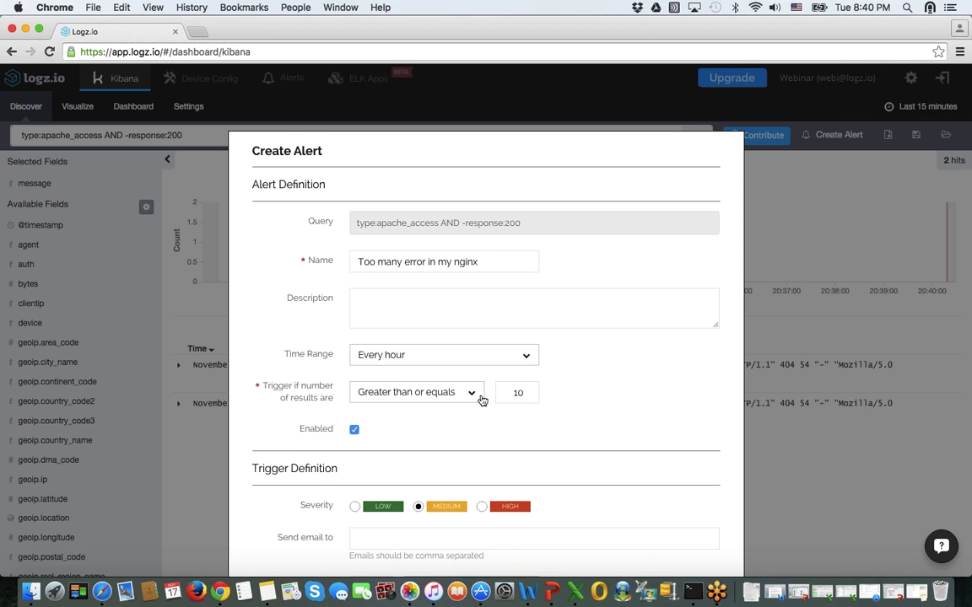
{"action": "scroll", "coordinate": [482, 401], "scroll_direction": "down", "scroll_amount": 2}
{"action": "left_click", "coordinate": [395, 458]}
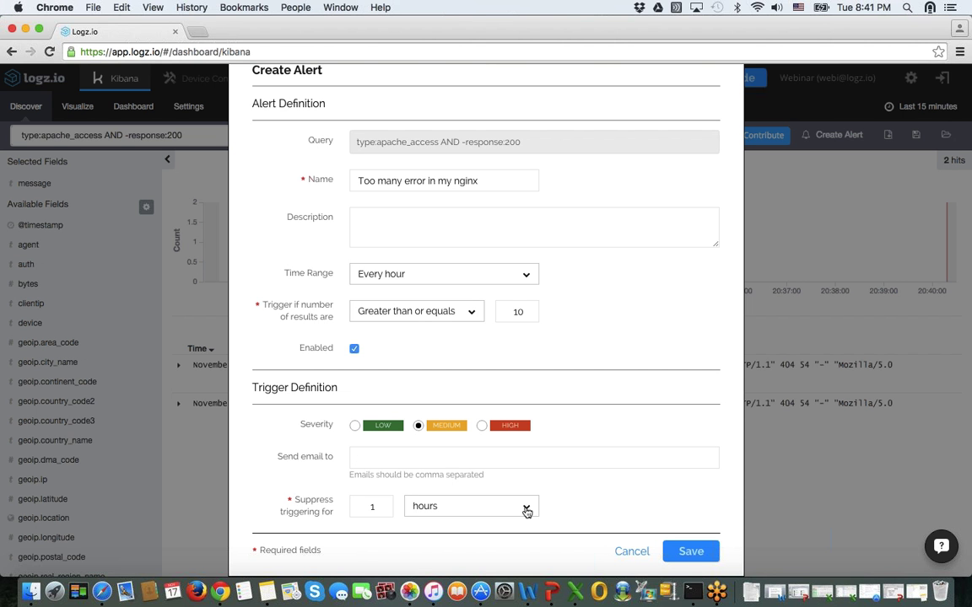
{"action": "left_click", "coordinate": [630, 552]}
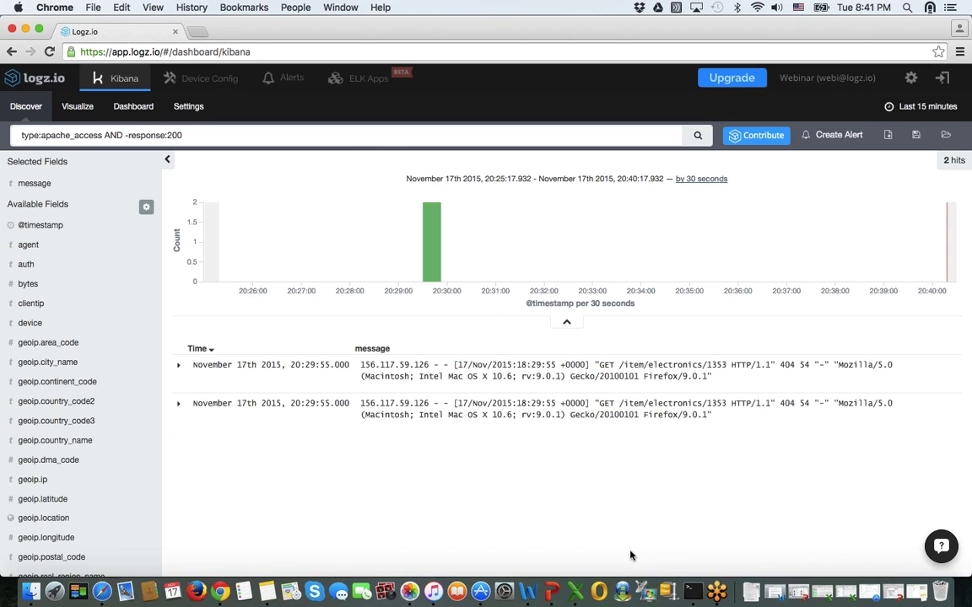
Try to add a user in the account's user management and dismiss the upgrade offer
{"action": "left_click", "coordinate": [909, 80]}
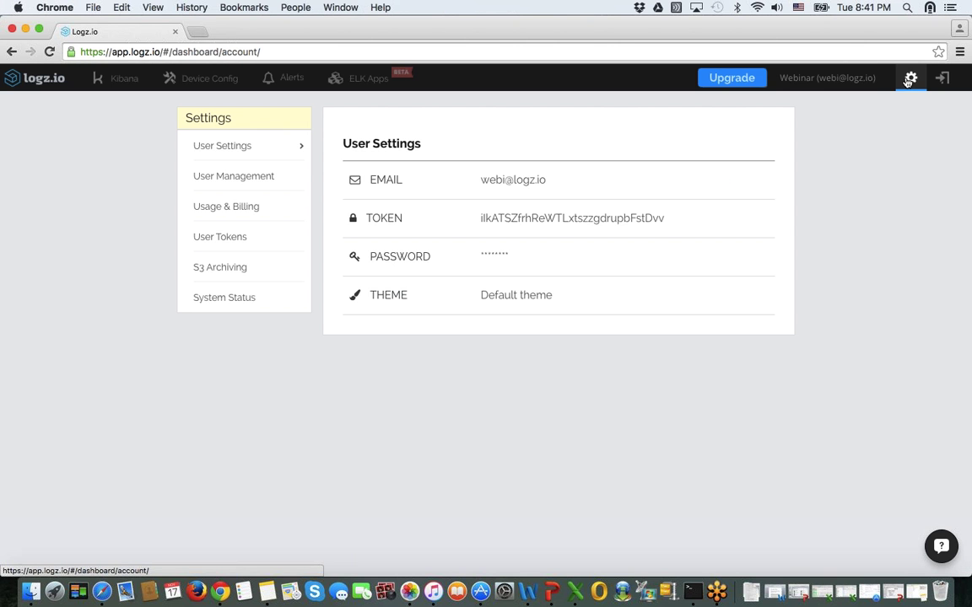
{"action": "left_click", "coordinate": [225, 183]}
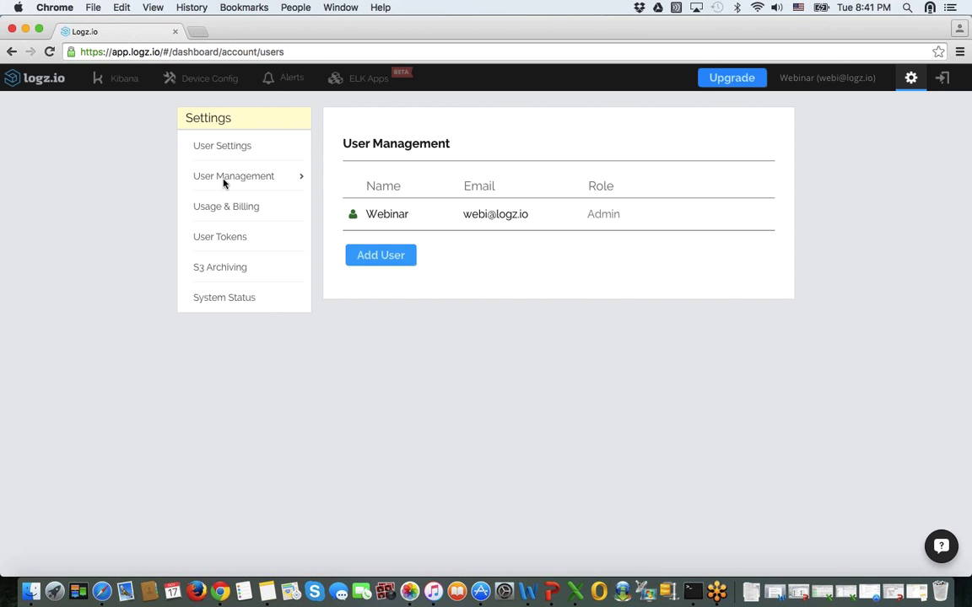
{"action": "left_click", "coordinate": [387, 262]}
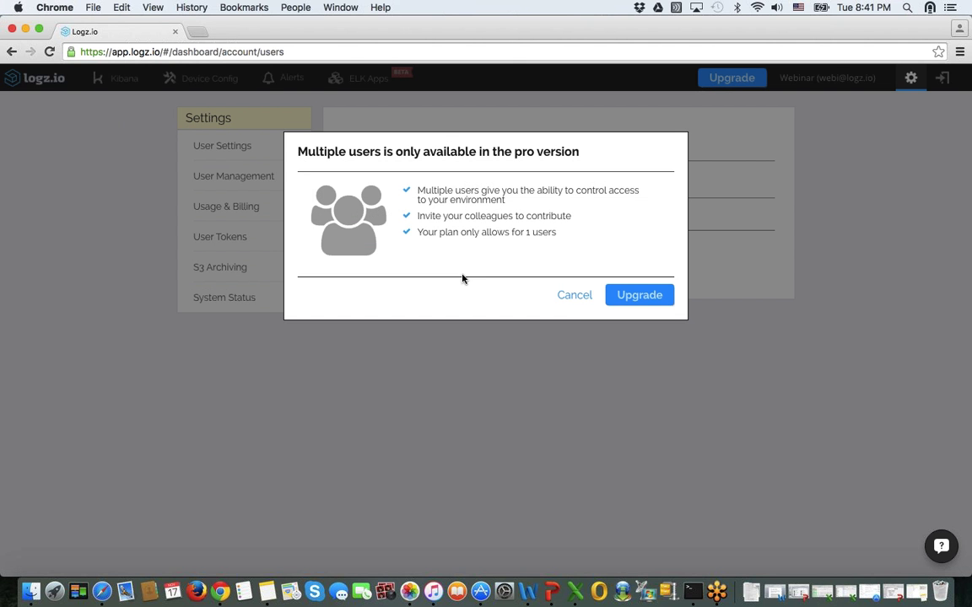
{"action": "left_click", "coordinate": [573, 297]}
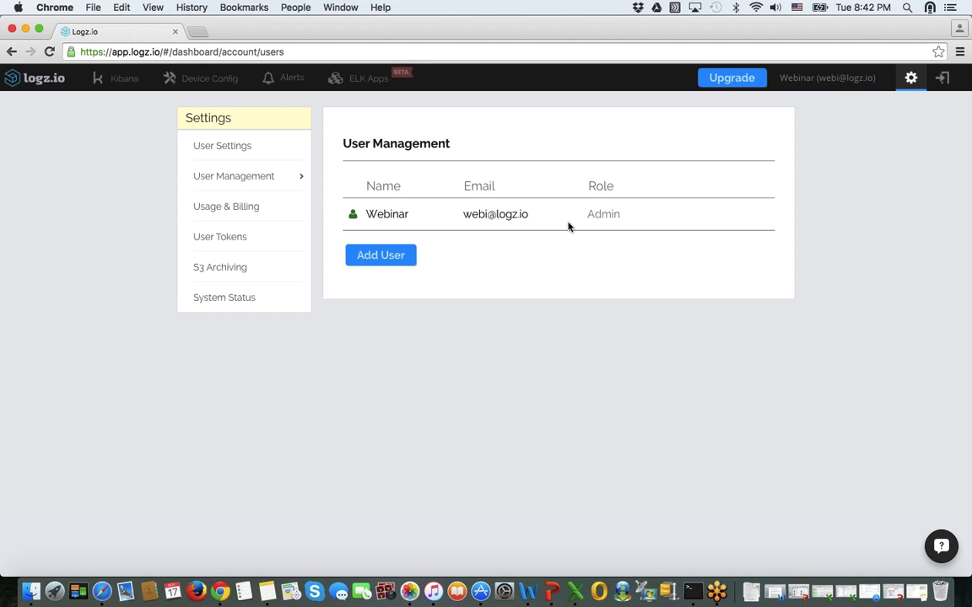
Search the ELK Apps gallery for "mongodb"
{"action": "left_click", "coordinate": [373, 91]}
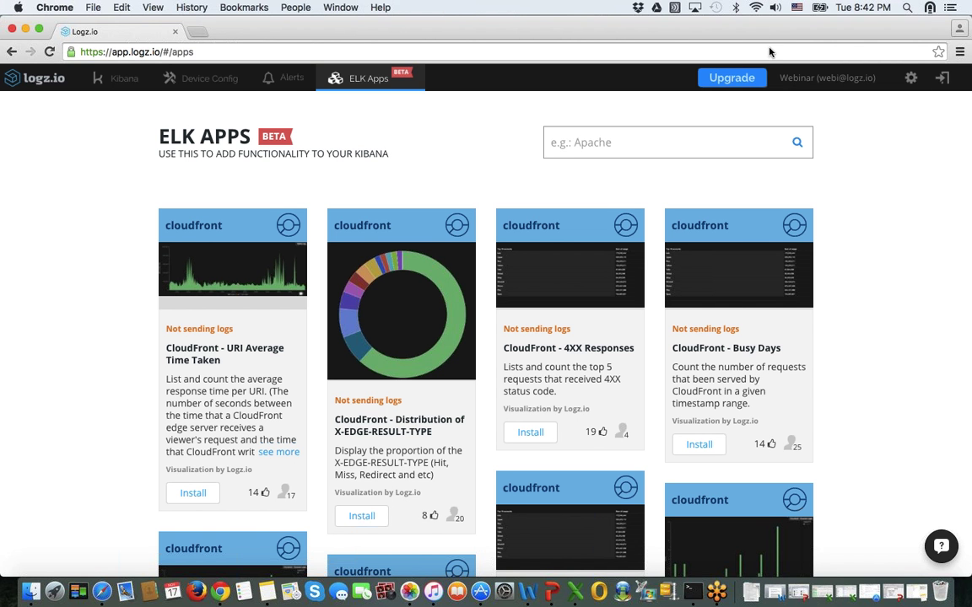
{"action": "left_click", "coordinate": [624, 143]}
{"action": "type", "text": "mond"}
{"action": "key", "text": "BackSpace"}
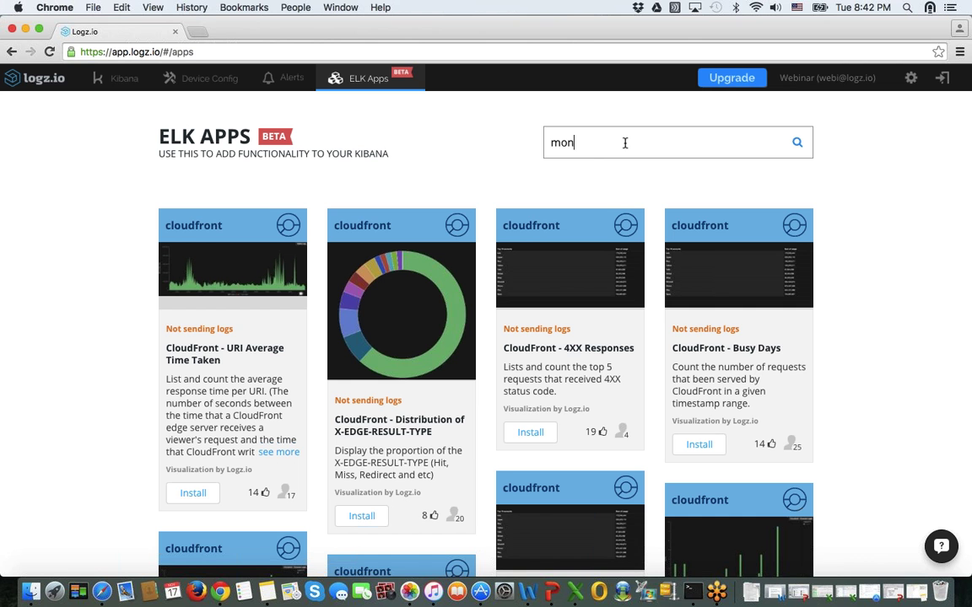
{"action": "type", "text": "godb"}
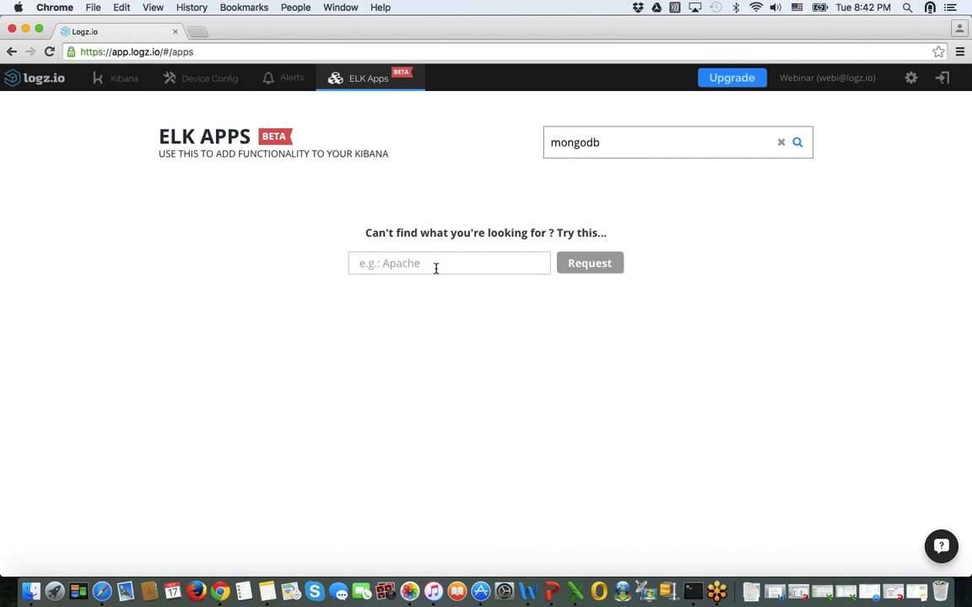
Submit the app request "I would like to have a dash of mongoDB" and dismiss the confirmation message
{"action": "left_click", "coordinate": [437, 268]}
{"action": "type", "text": "I w"}
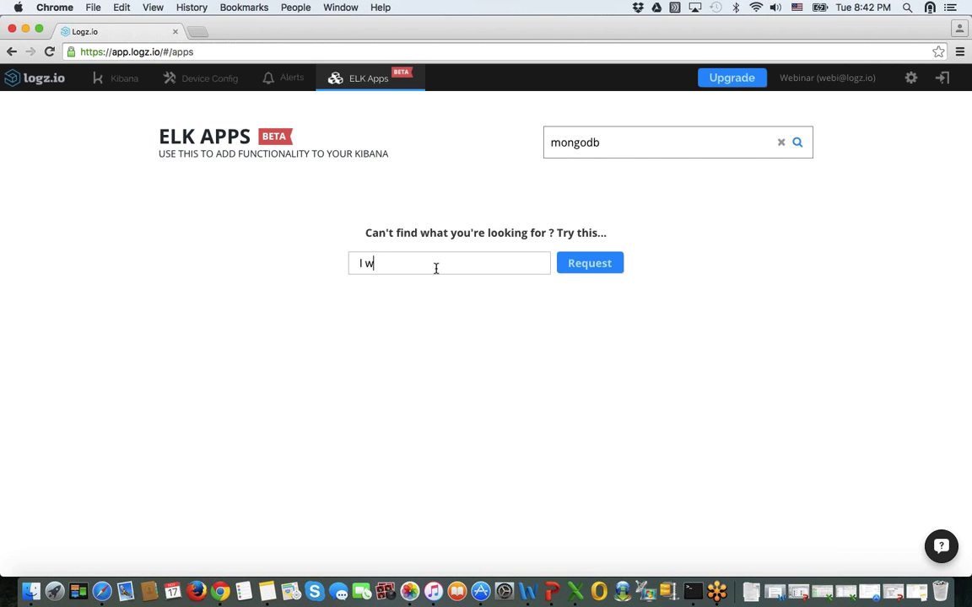
{"action": "type", "text": "ould like to have a dash o"}
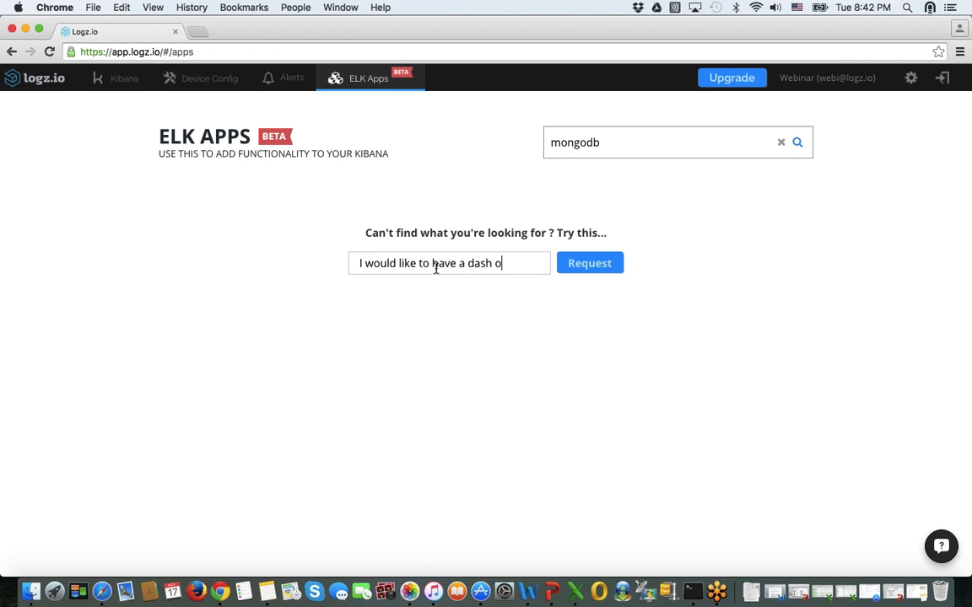
{"action": "type", "text": "f mongoDB"}
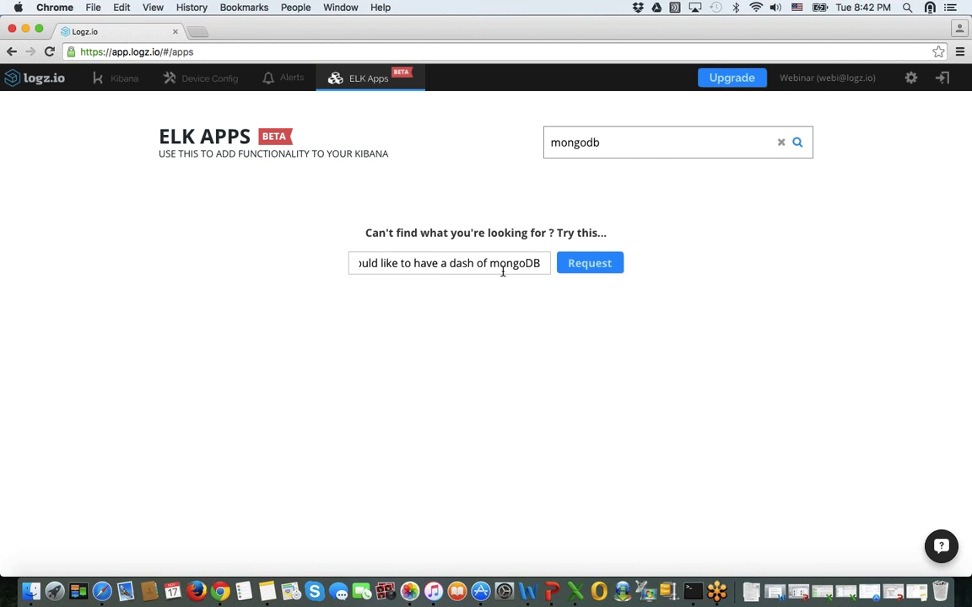
{"action": "left_click", "coordinate": [592, 267]}
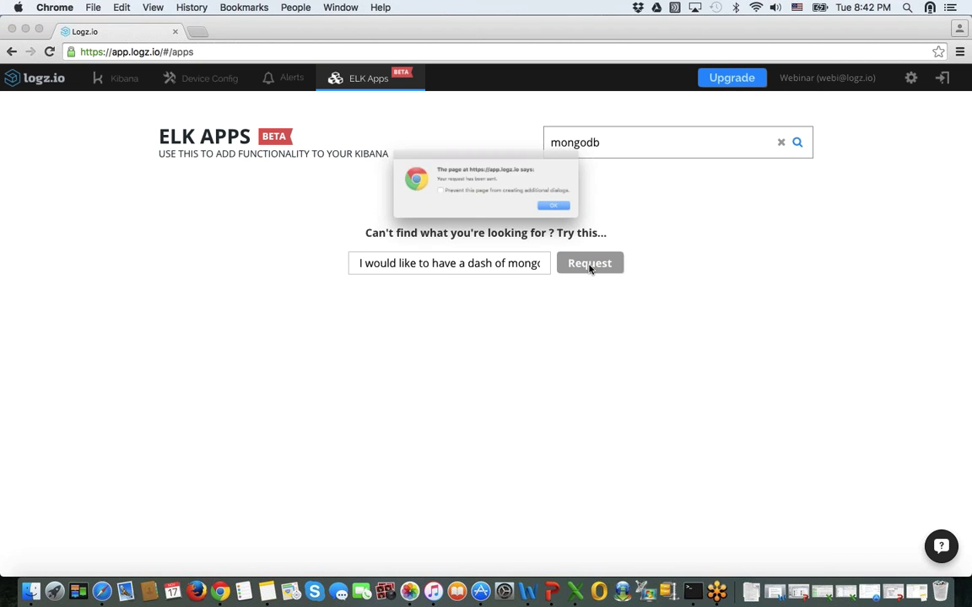
{"action": "left_click", "coordinate": [596, 221]}
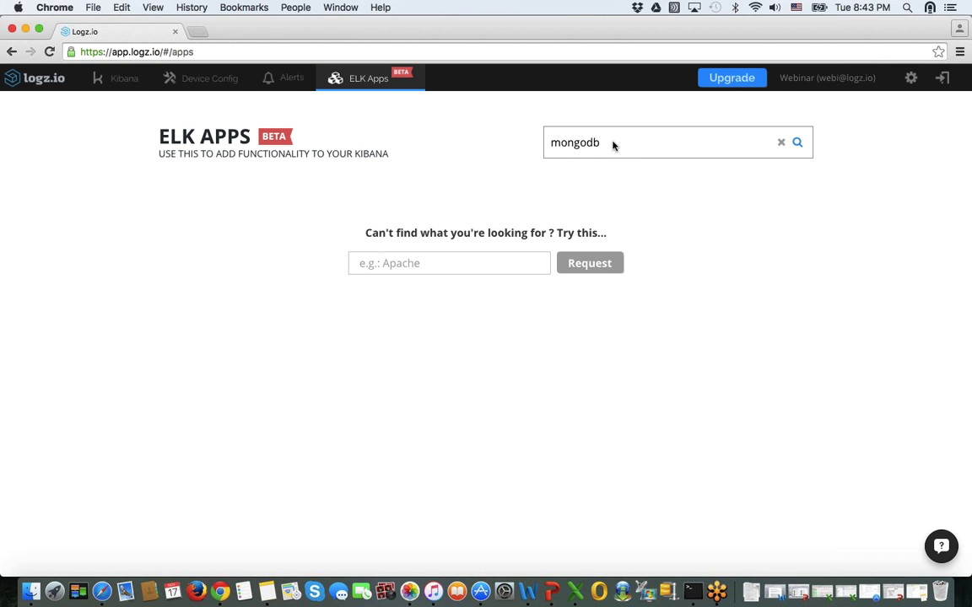
Replace the ELK Apps search term with "*" and run the search
{"action": "left_click_drag", "start_coordinate": [612, 143], "coordinate": [502, 154]}
{"action": "type", "text": "*"}
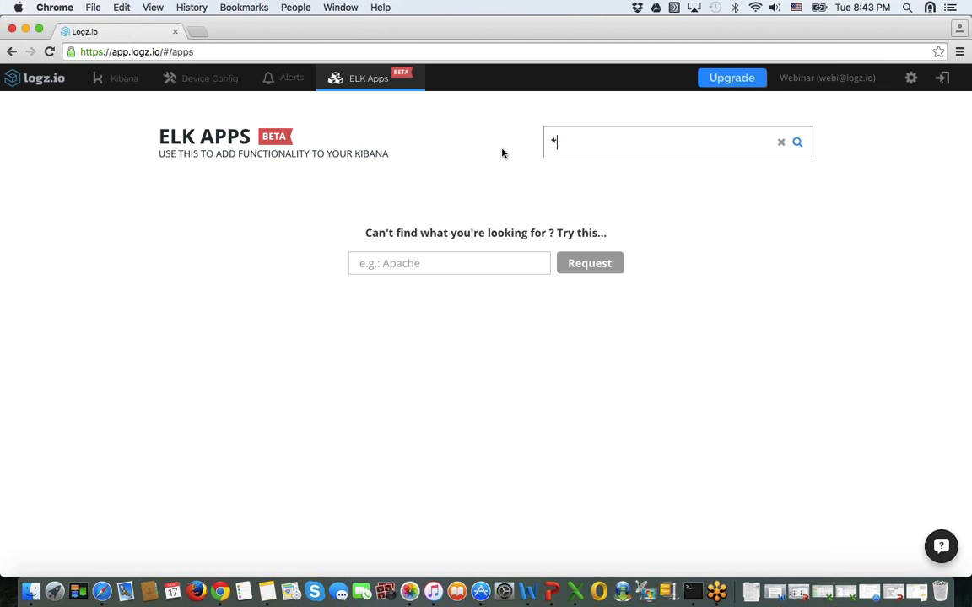
{"action": "key", "text": "Return"}
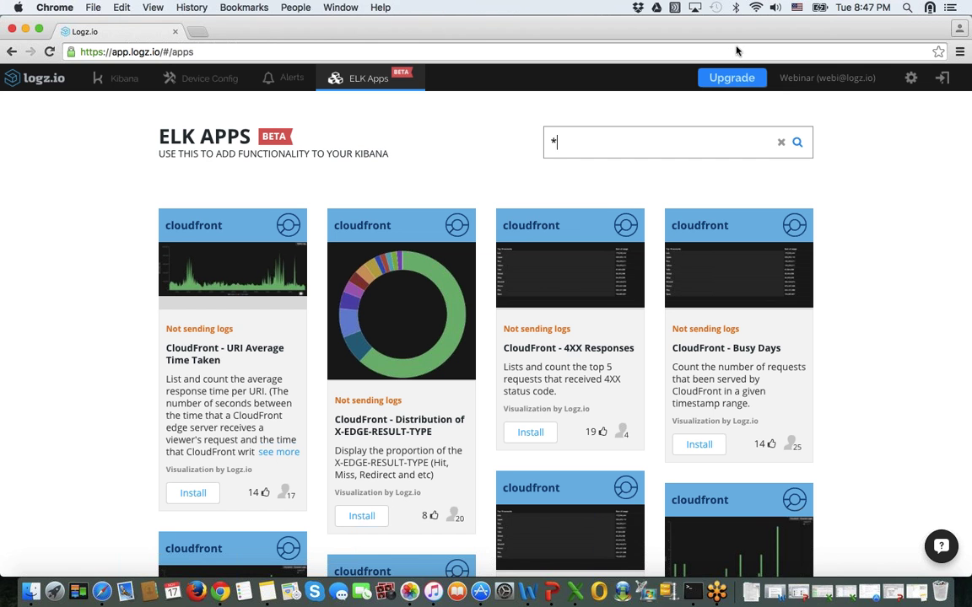
View the System Status page in the account settings, and try to open S3 Archiving, dismissing the upgrade offer
{"action": "left_click", "coordinate": [911, 79]}
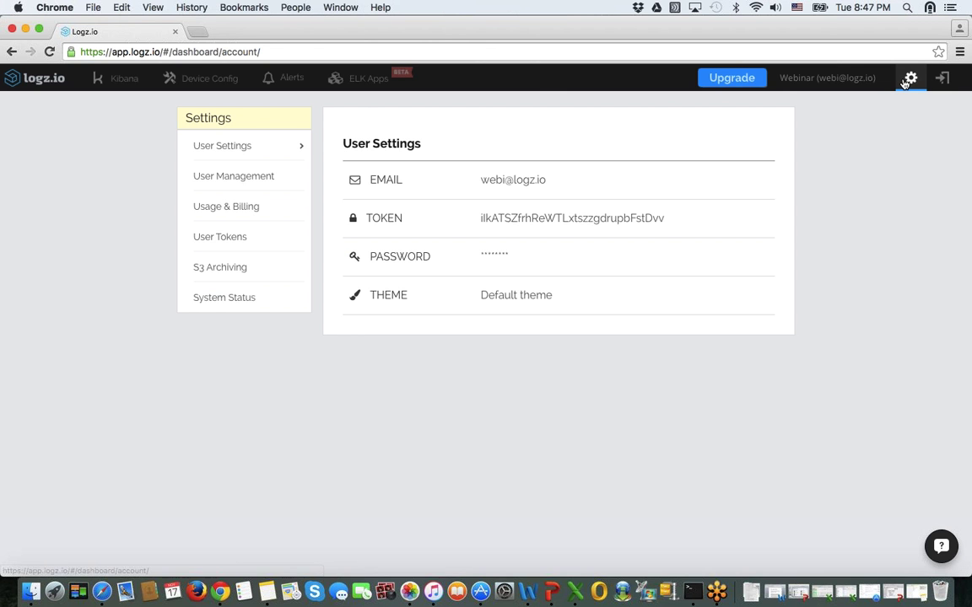
{"action": "left_click", "coordinate": [229, 298]}
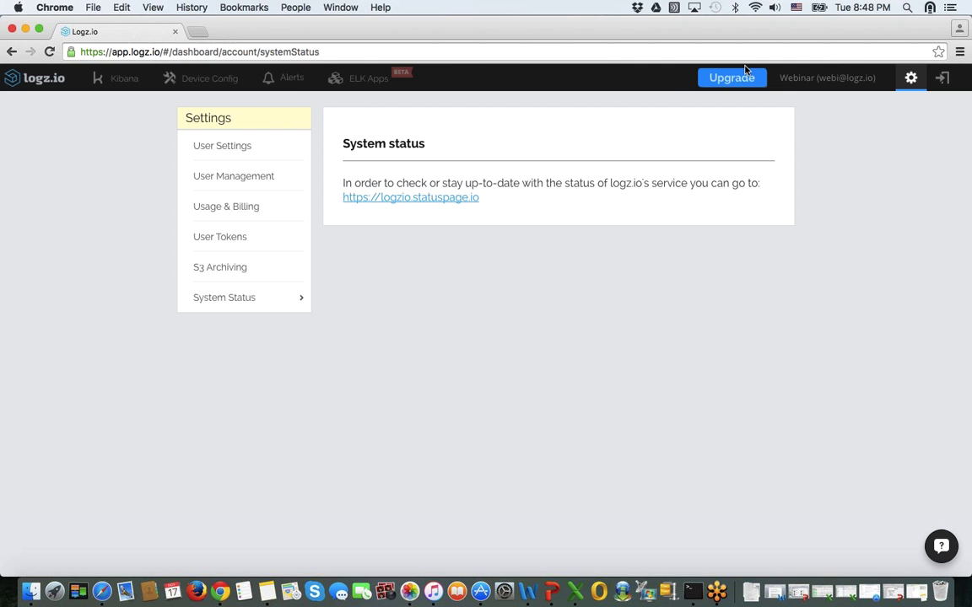
{"action": "left_click", "coordinate": [238, 270]}
{"action": "left_click", "coordinate": [237, 271]}
{"action": "left_click", "coordinate": [218, 272]}
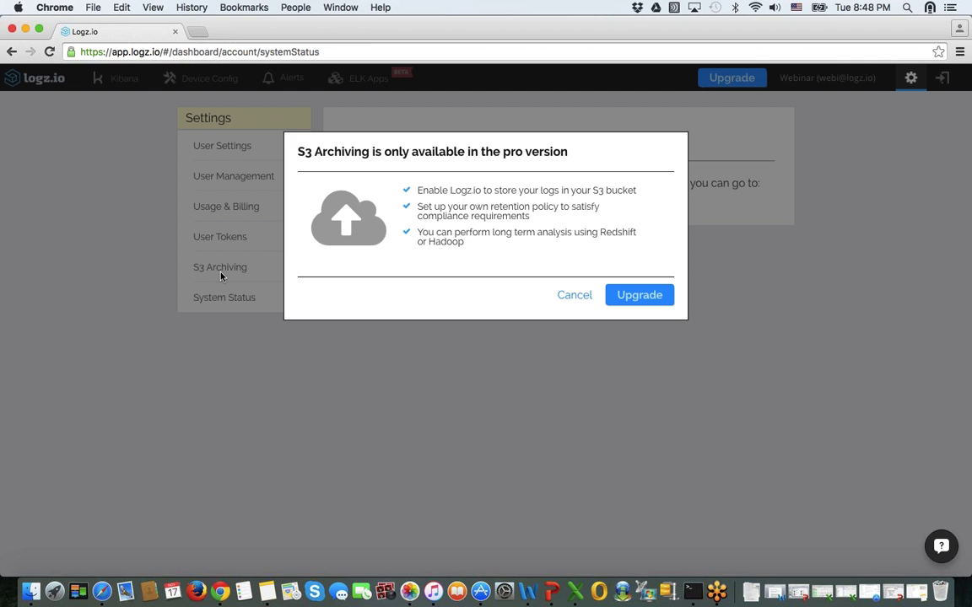
{"action": "left_click", "coordinate": [282, 378]}
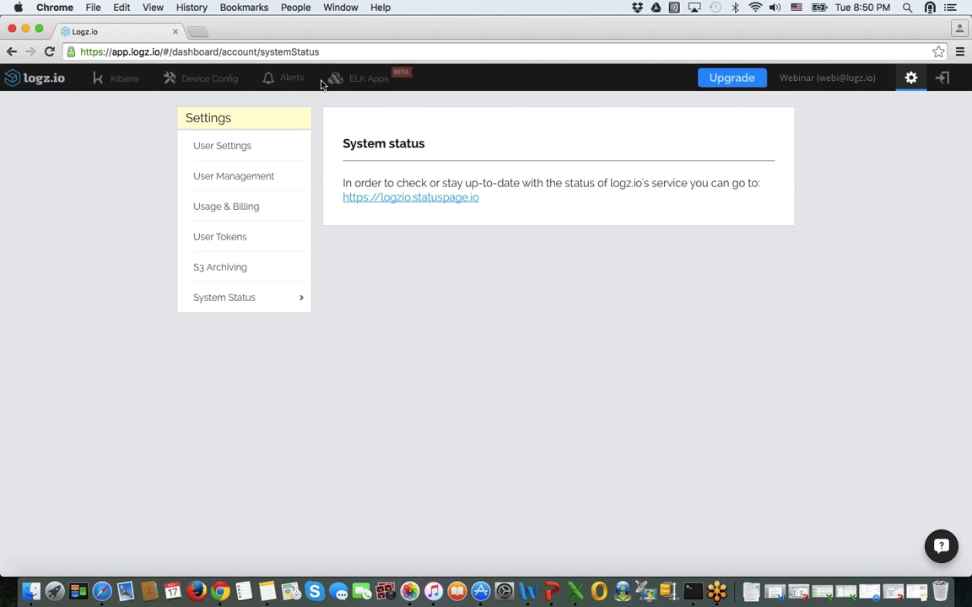
Return to the ELK Apps gallery
{"action": "left_click", "coordinate": [365, 81]}
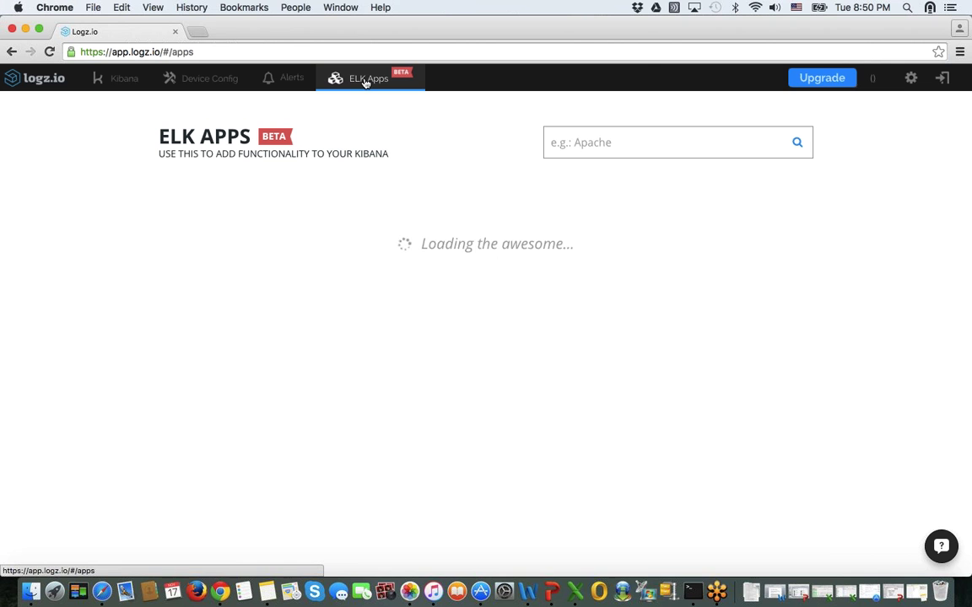